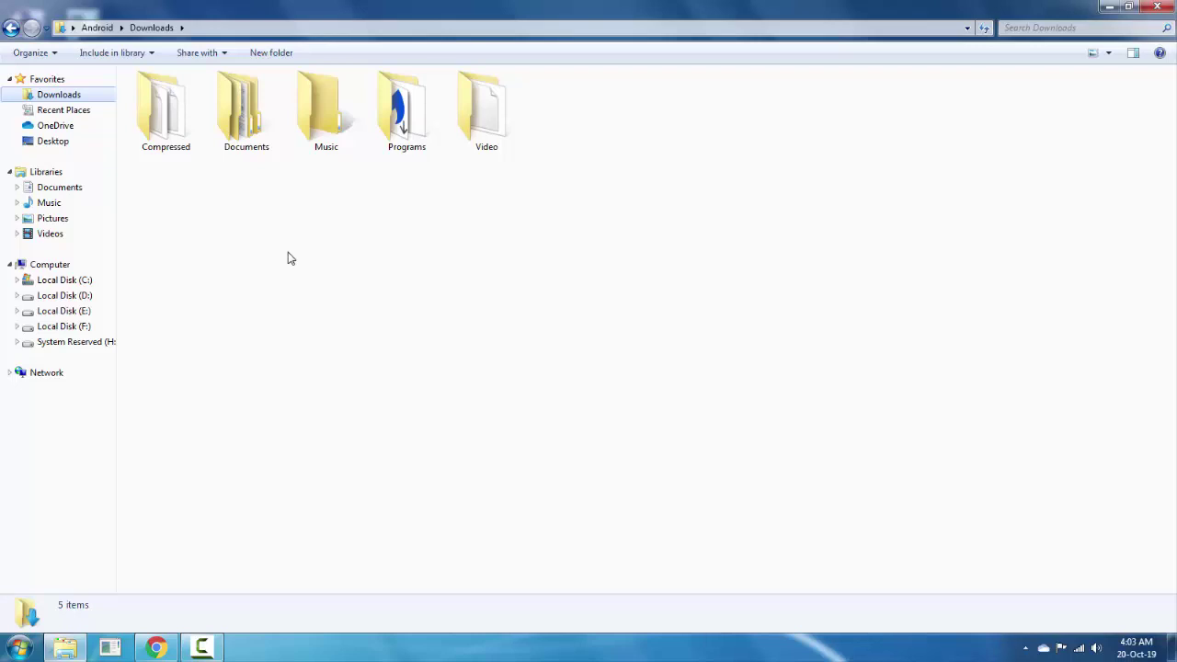
# Step: Open the Programs folder in Downloads and examine the files carrying the .reco extension
pyautogui.doubleClick(395, 121)
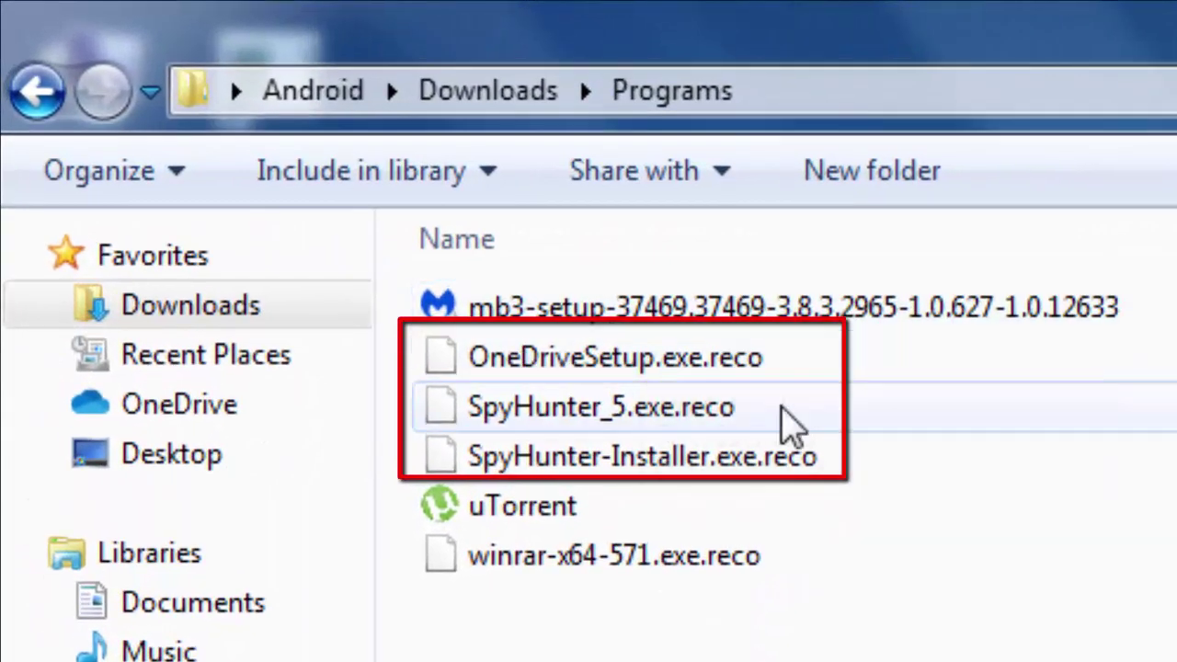
pyautogui.moveTo(759, 361)
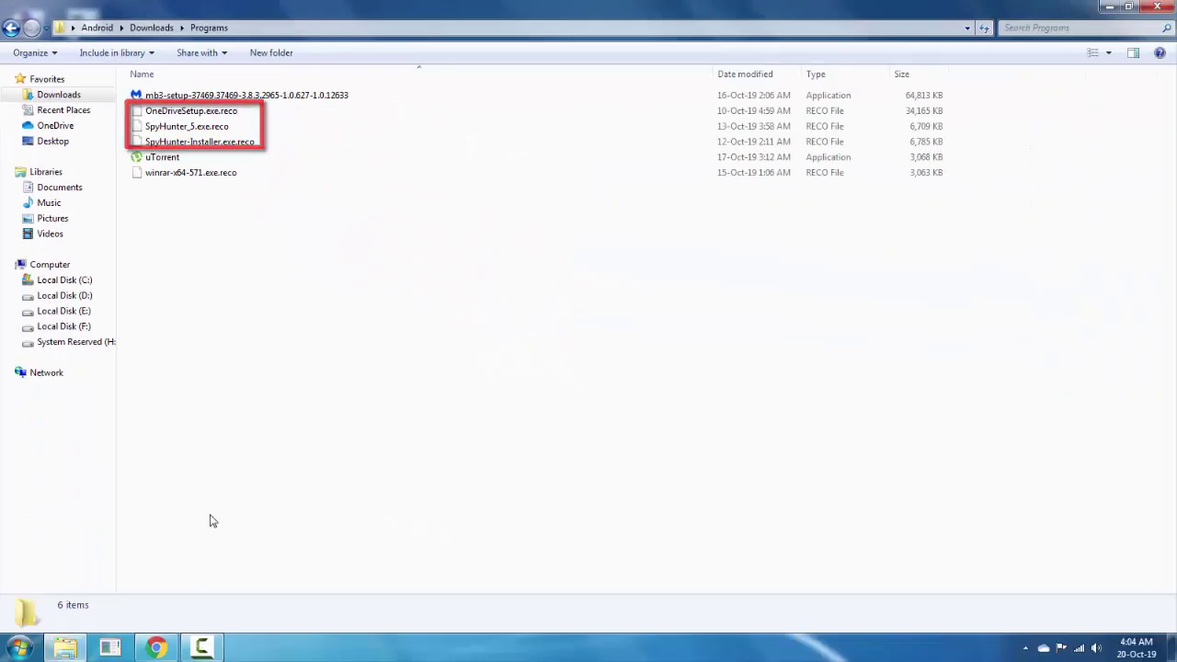
pyautogui.moveTo(167, 654)
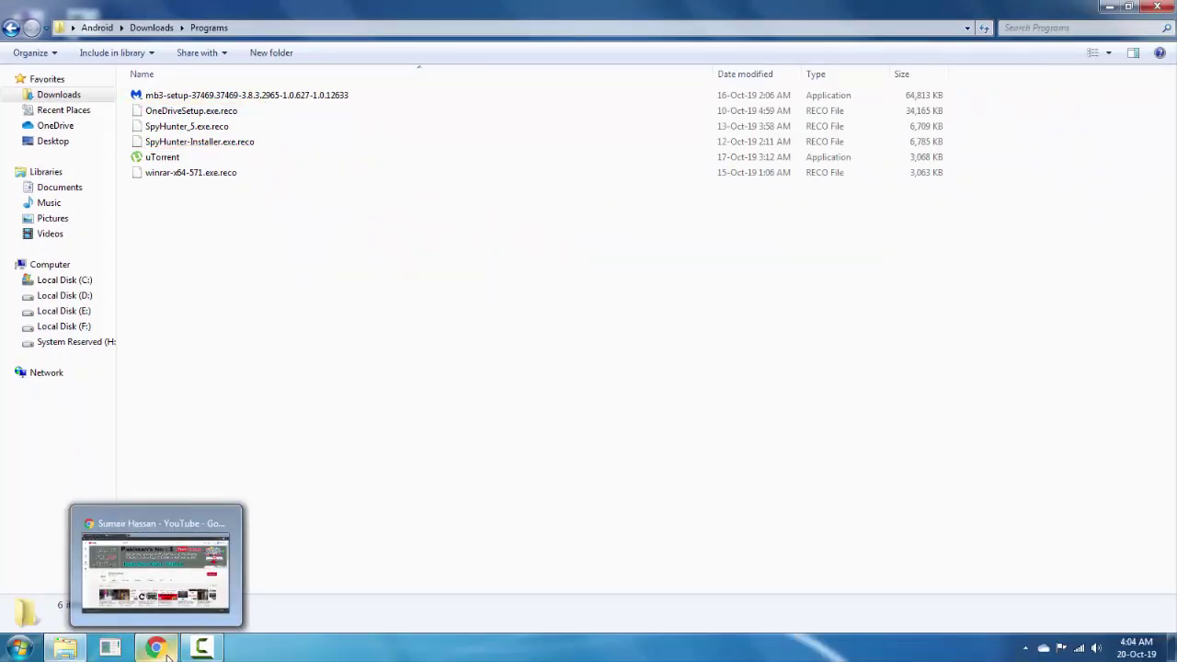
pyautogui.click(157, 565)
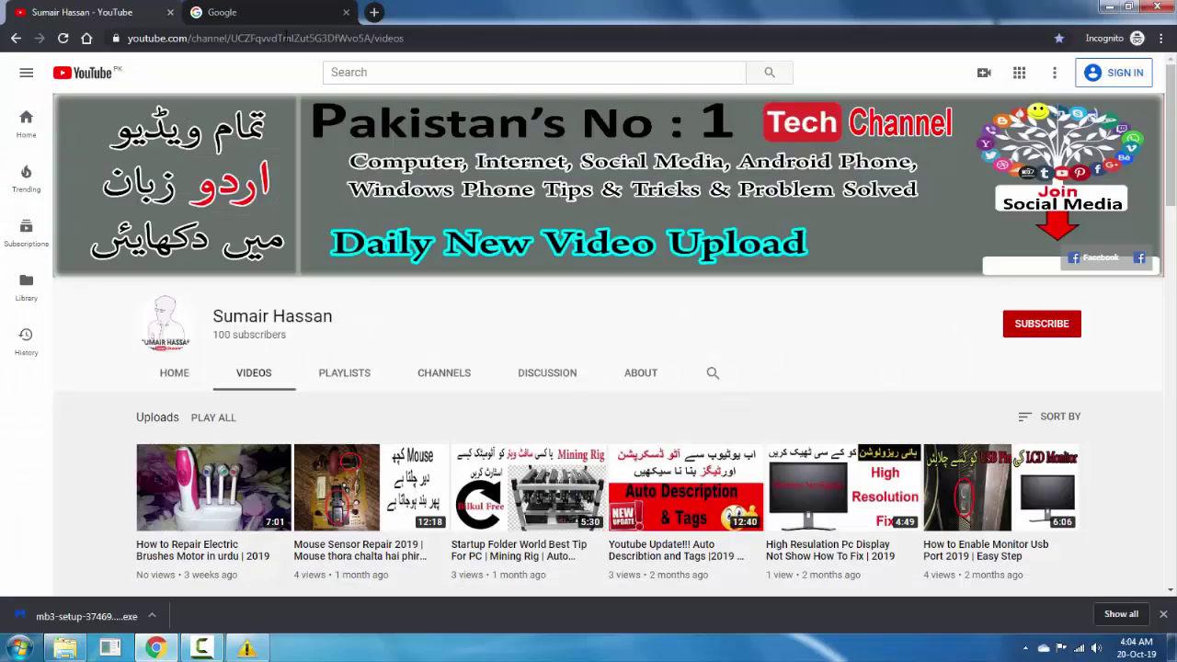
pyautogui.click(375, 12)
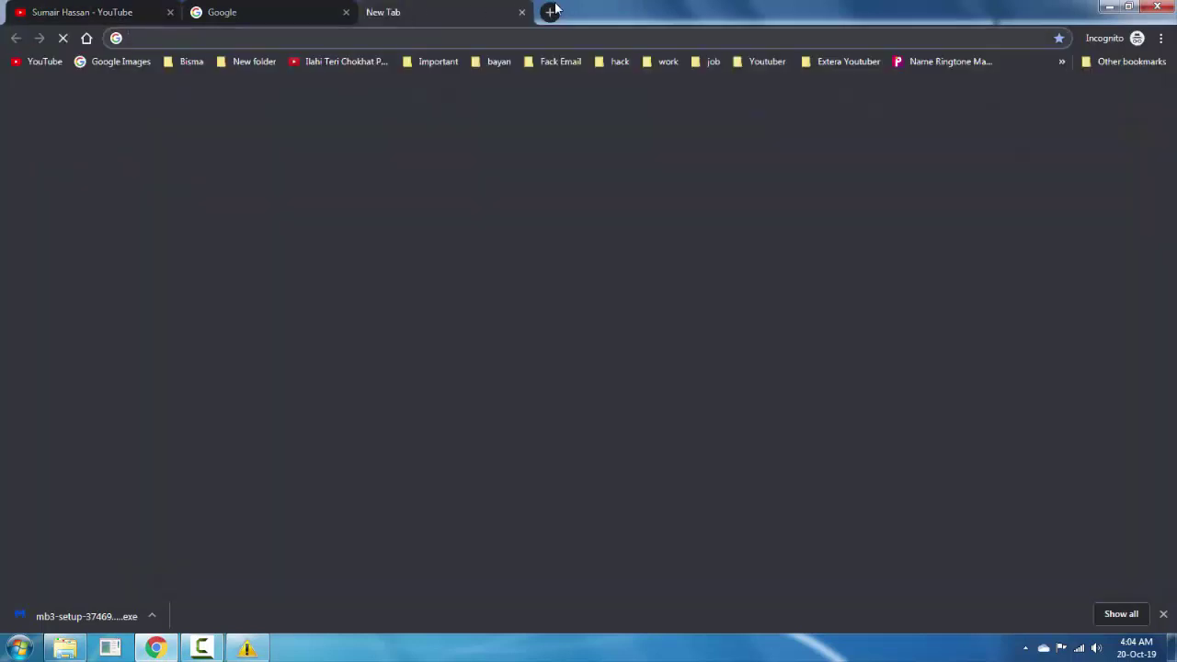
pyautogui.click(556, 10)
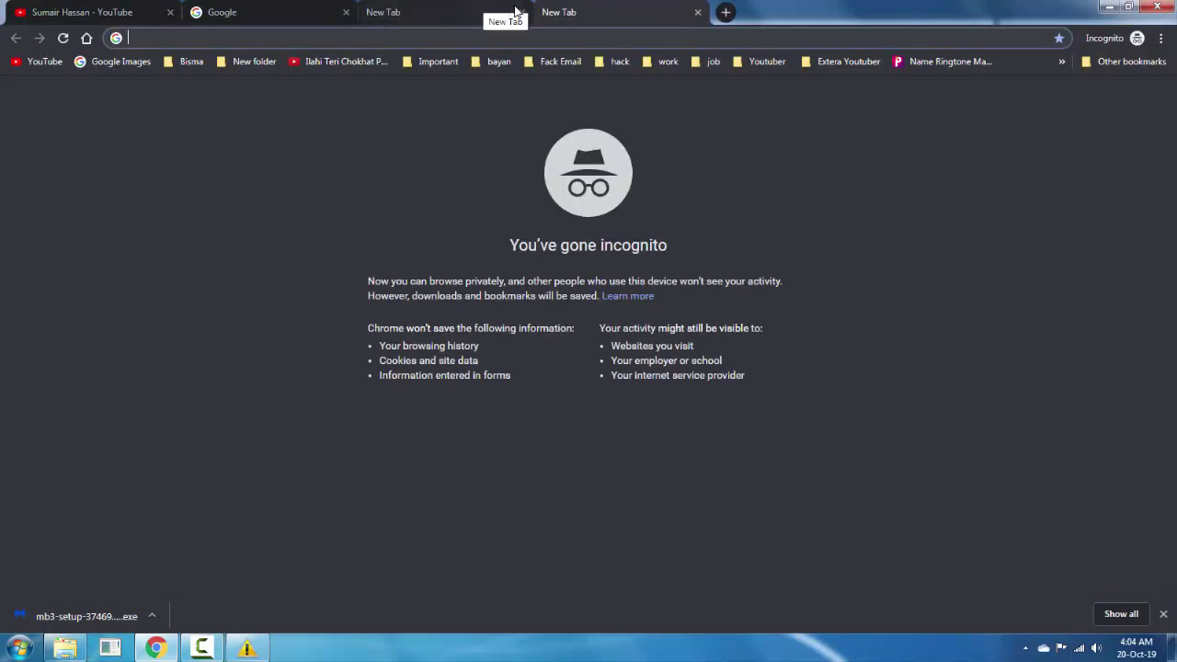
pyautogui.click(515, 11)
pyautogui.click(521, 12)
pyautogui.click(521, 12)
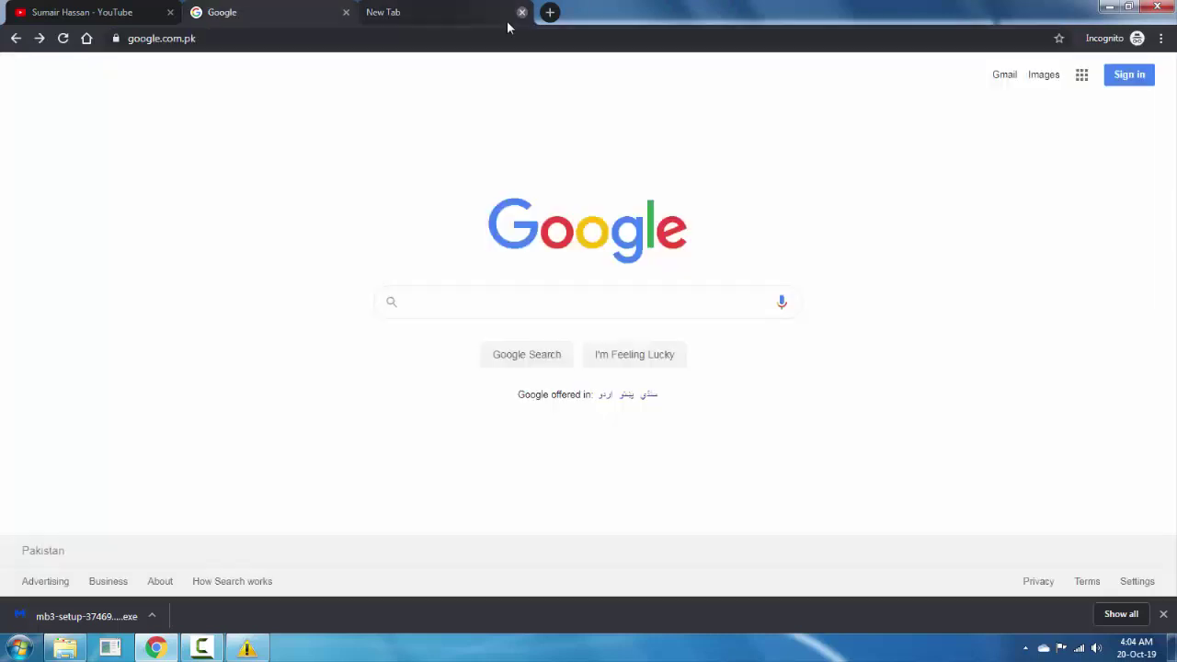
pyautogui.click(522, 12)
# Step: Leave Chrome on the YouTube channel page, return to the Programs folder, and dismiss the color scheme prompt
pyautogui.click(95, 11)
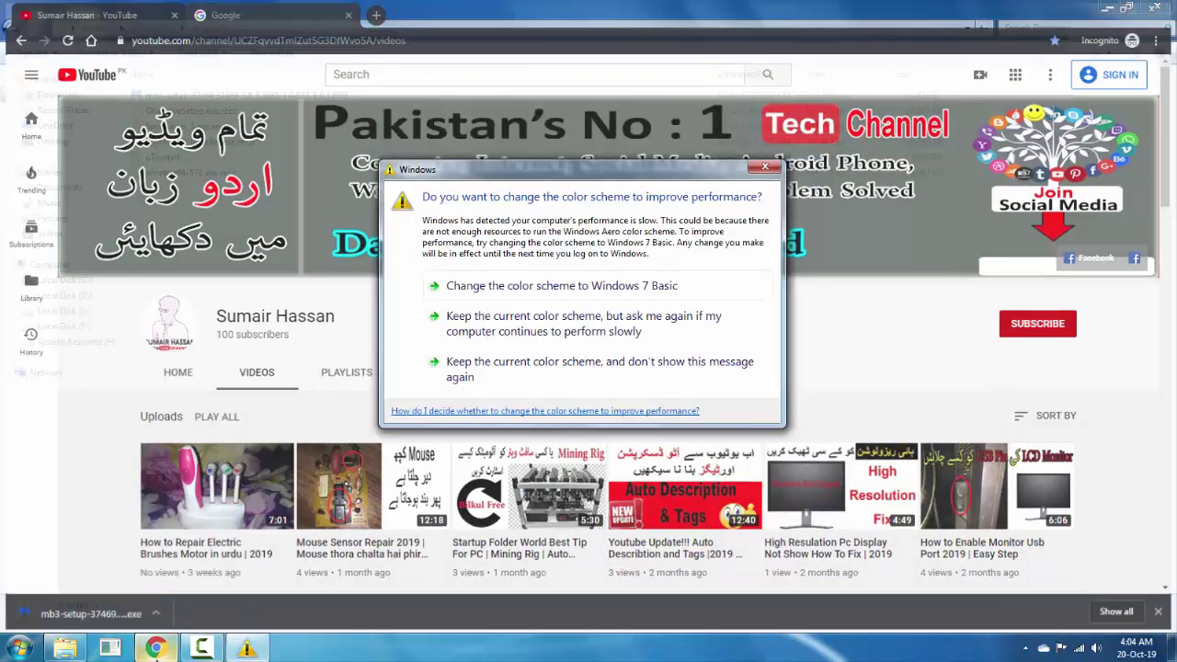
pyautogui.click(157, 649)
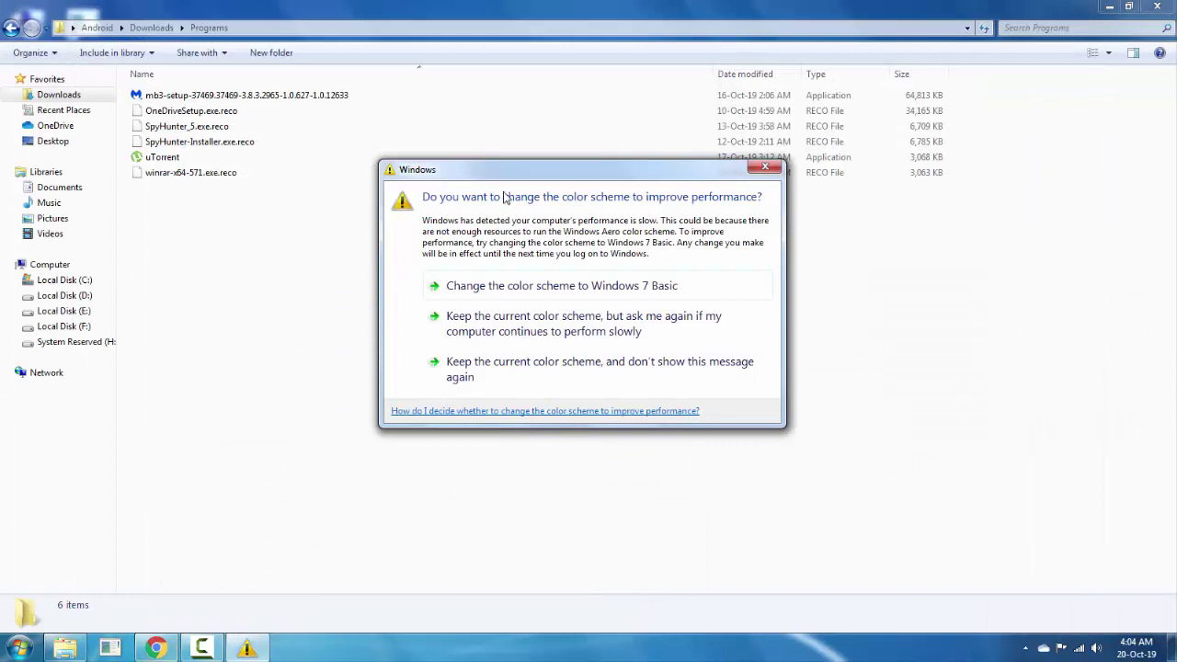
pyautogui.click(762, 167)
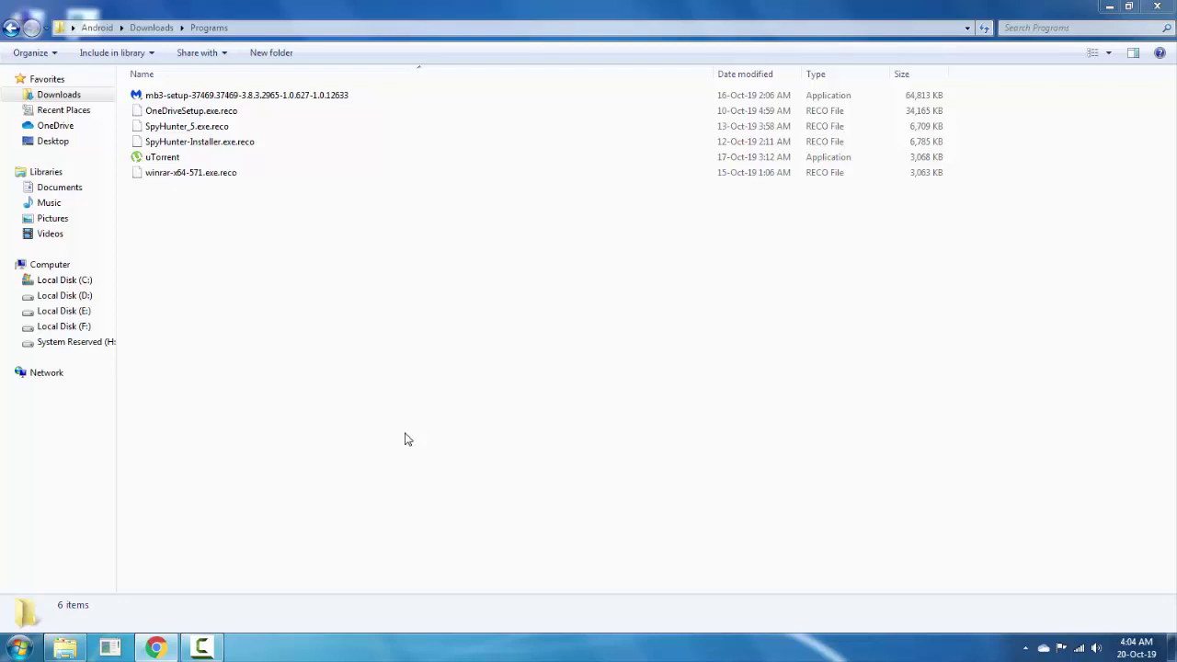
# Step: Check CPU and memory performance in Windows Task Manager, close it, and dismiss the color scheme prompt
pyautogui.rightClick(370, 655)
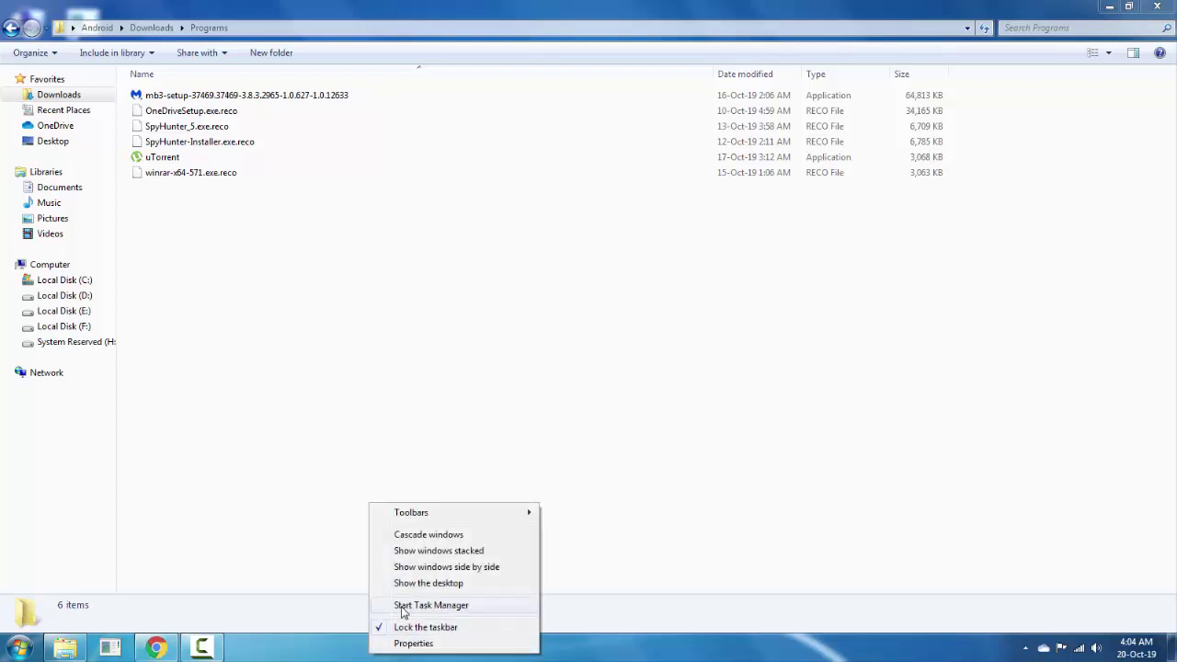
pyautogui.click(430, 605)
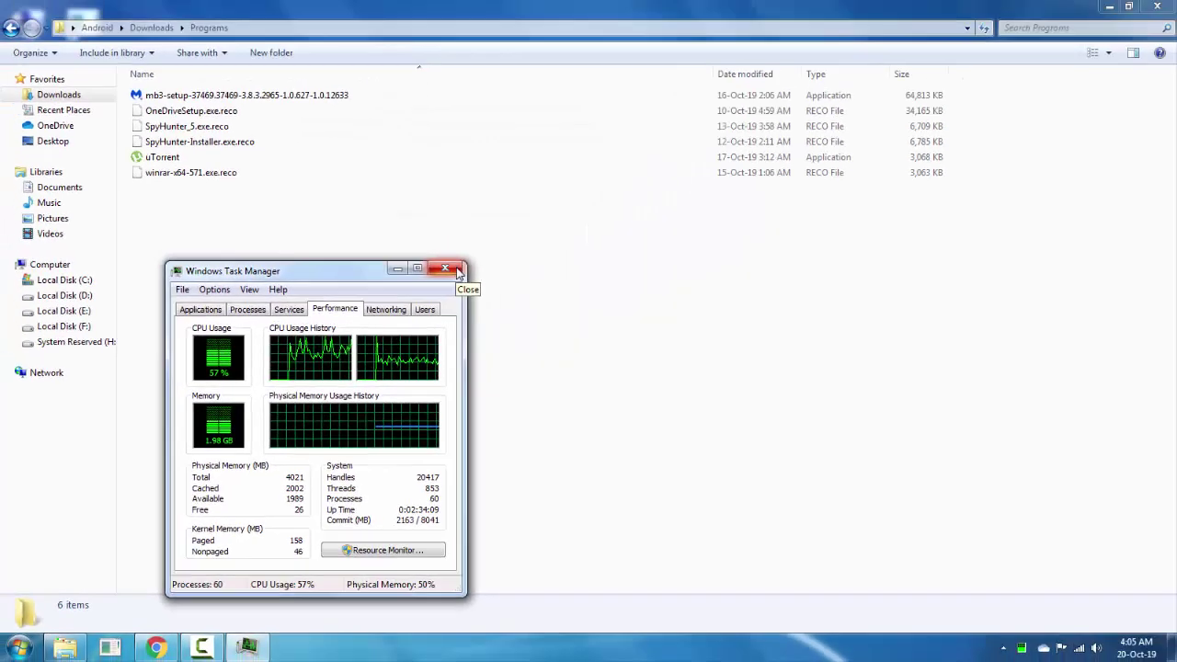
pyautogui.click(457, 271)
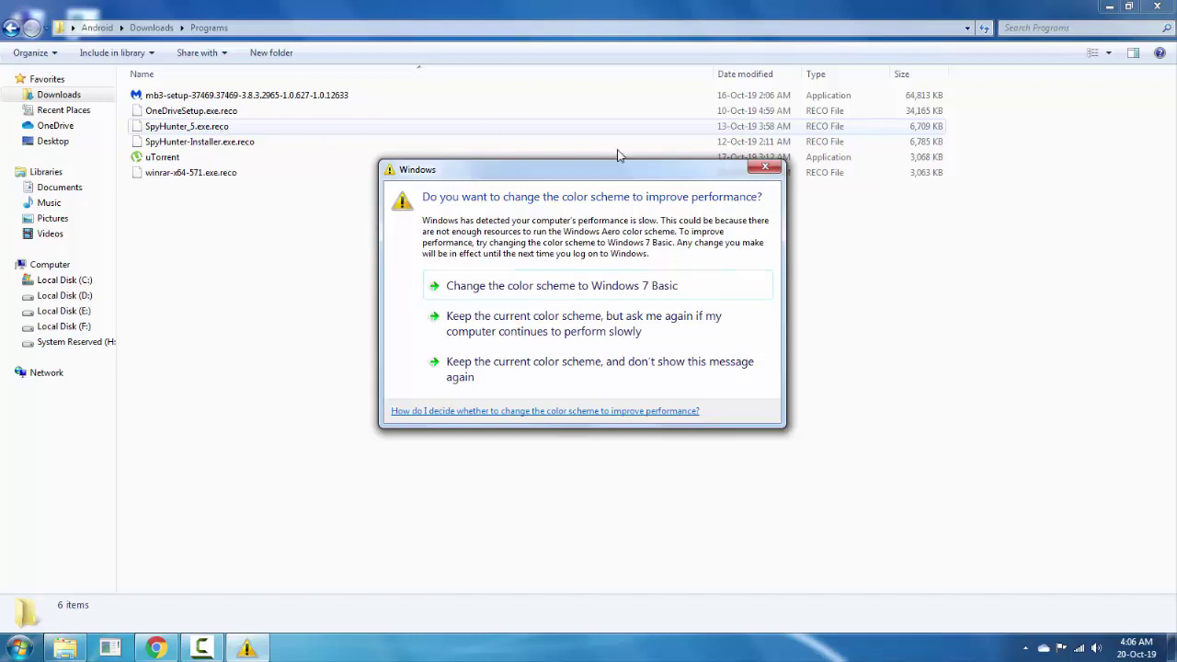
pyautogui.click(795, 159)
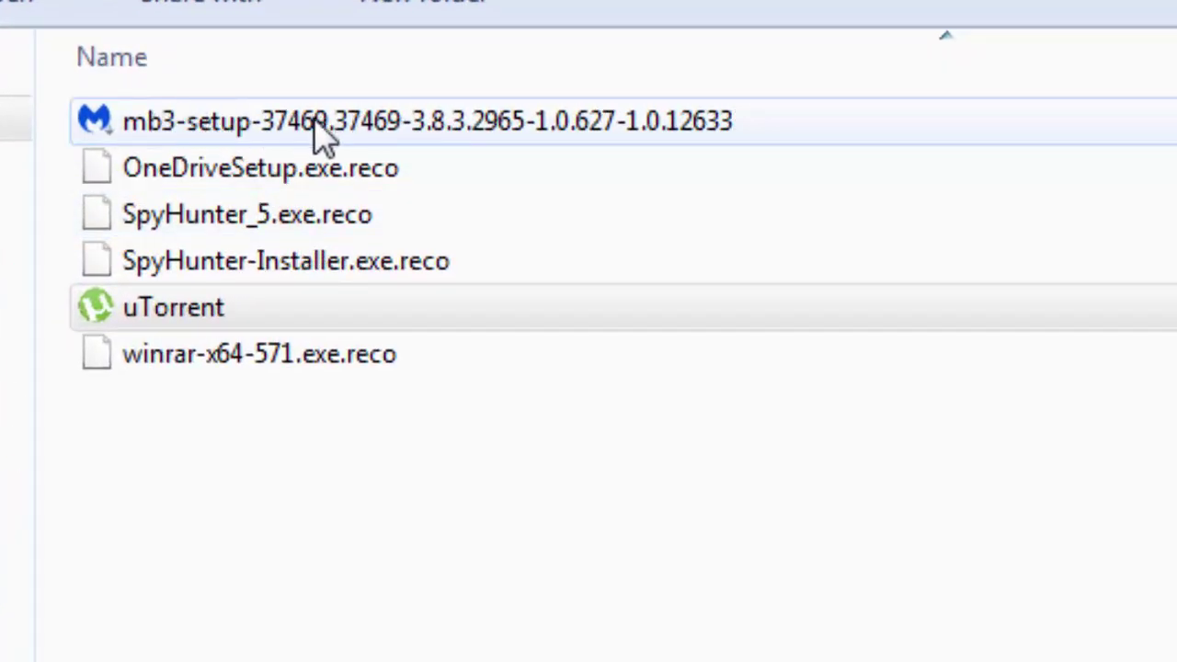
# Step: Open the installed Malwarebytes, examine the real-time protection and scan status on its dashboard, and close it
pyautogui.click(184, 130)
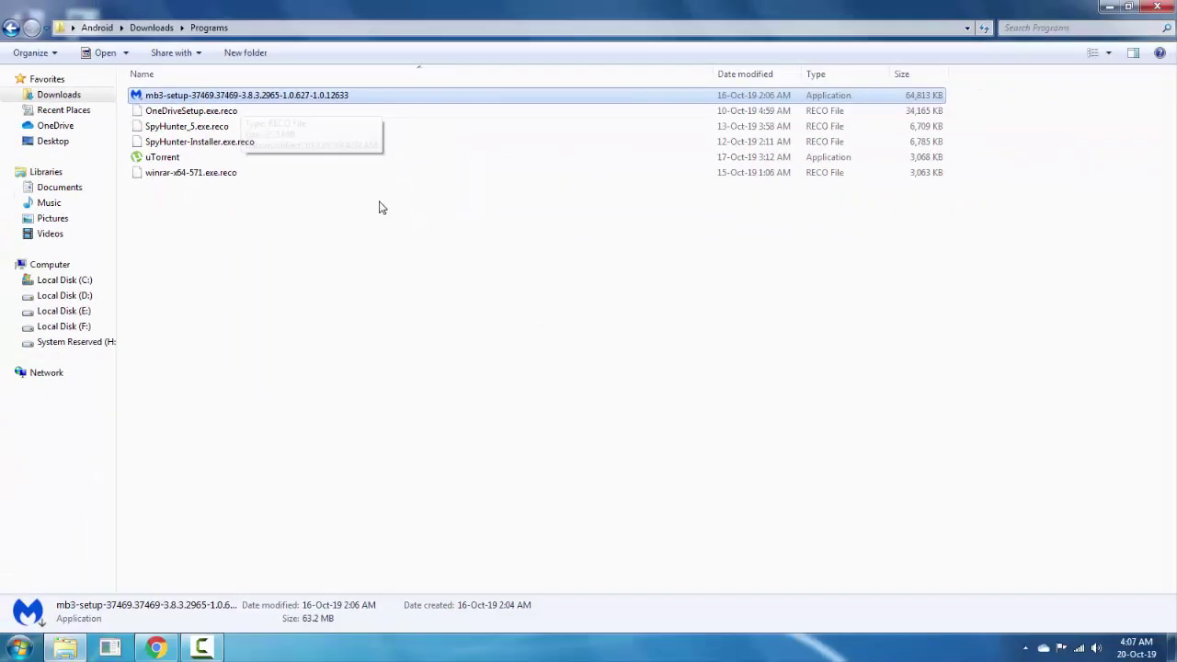
pyautogui.click(247, 323)
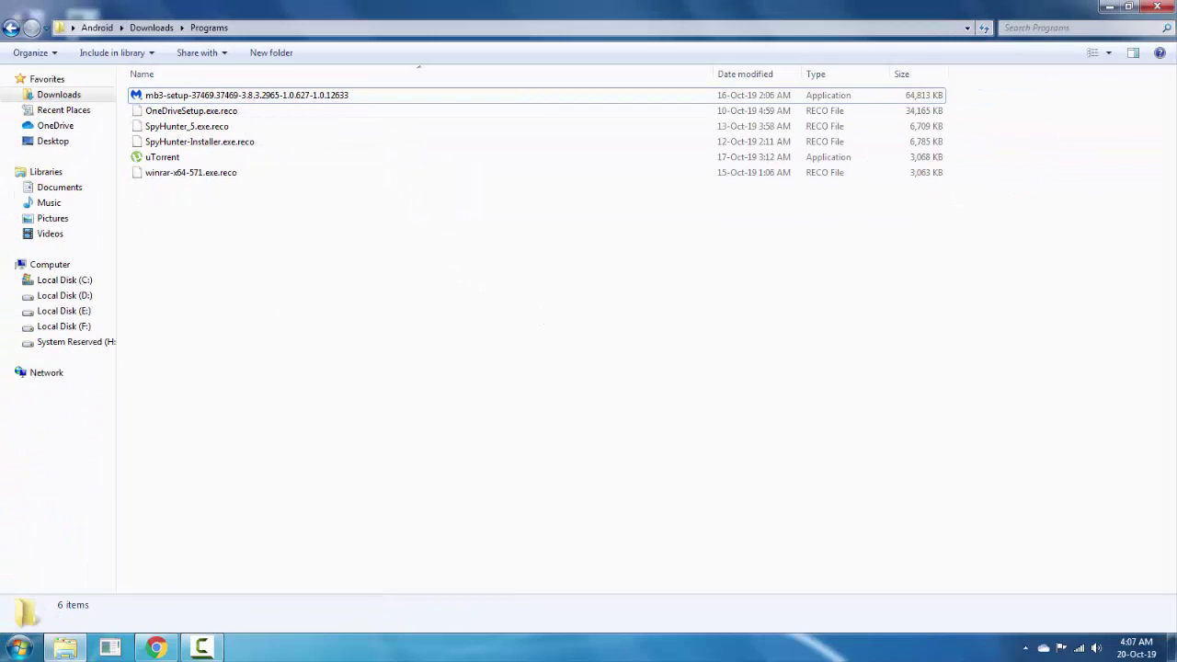
pyautogui.click(1027, 648)
pyautogui.click(1001, 572)
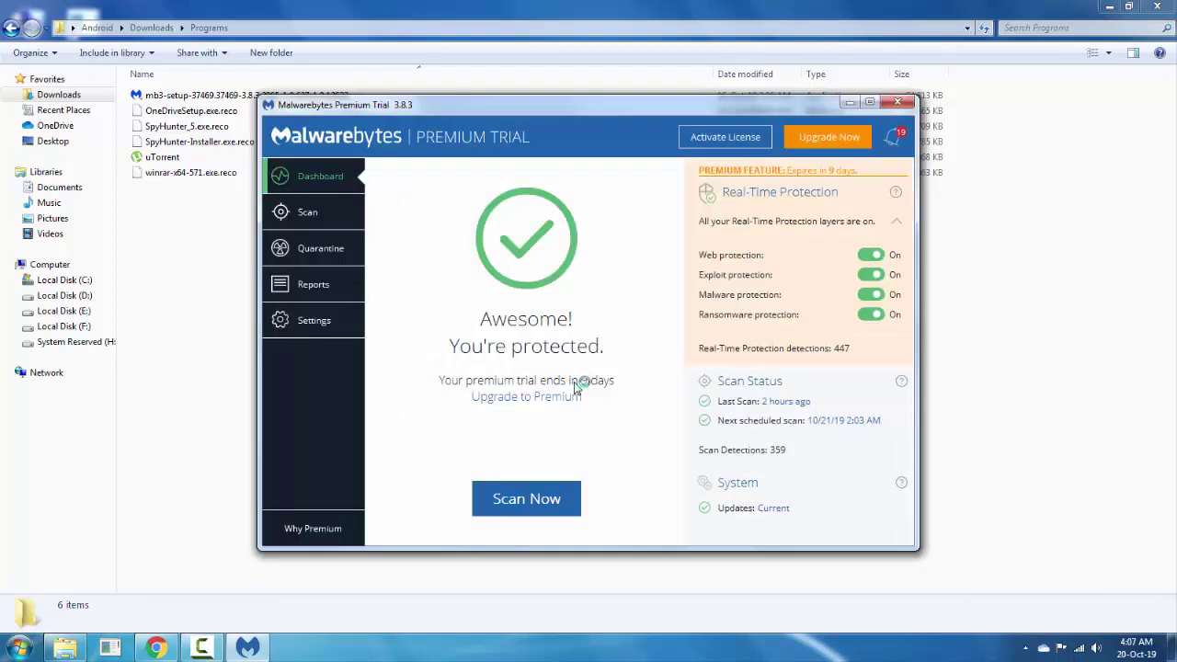
pyautogui.moveTo(547, 115); pyautogui.dragTo(454, 84)
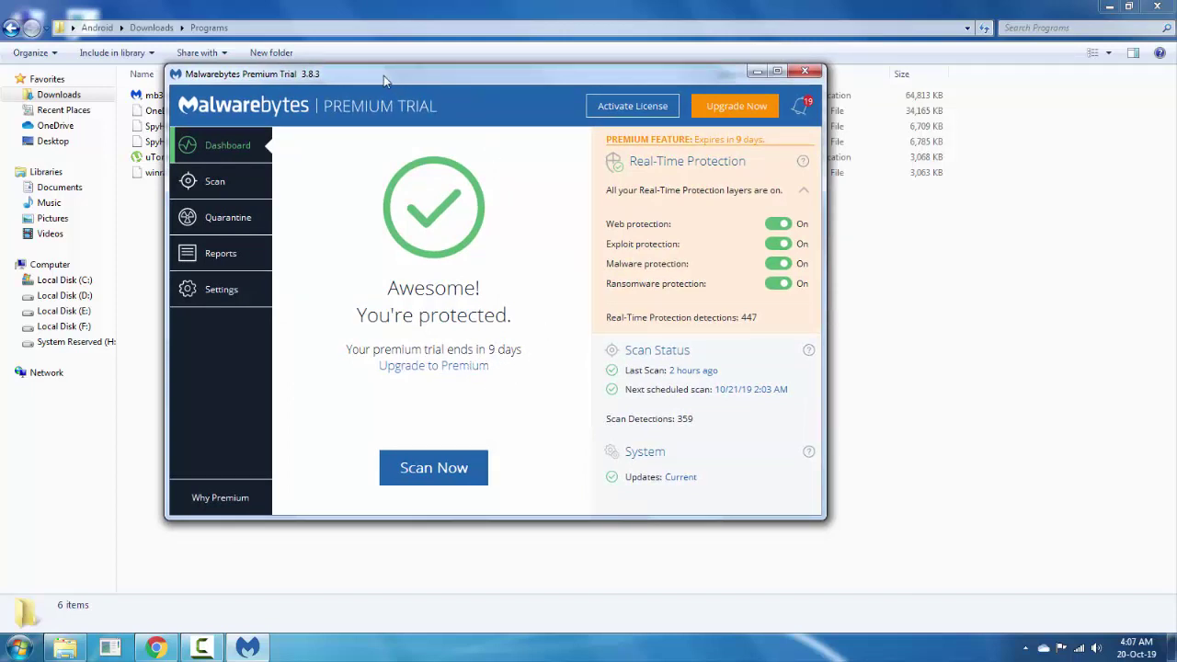
pyautogui.moveTo(388, 77); pyautogui.dragTo(436, 161)
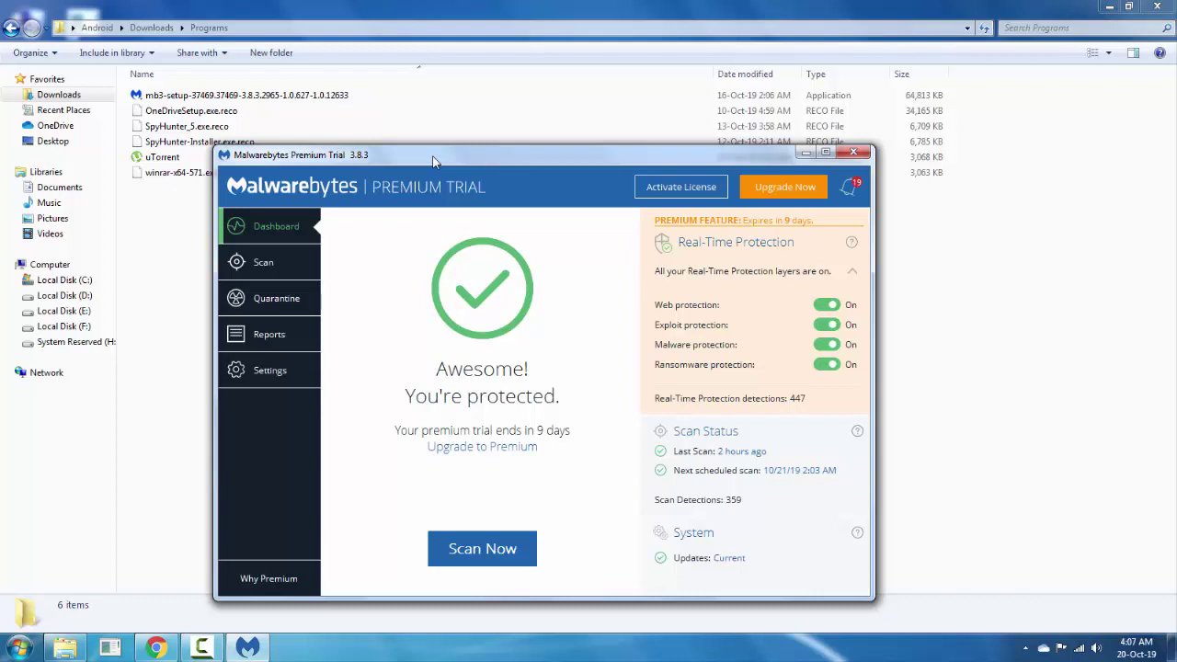
pyautogui.moveTo(435, 162); pyautogui.dragTo(396, 109)
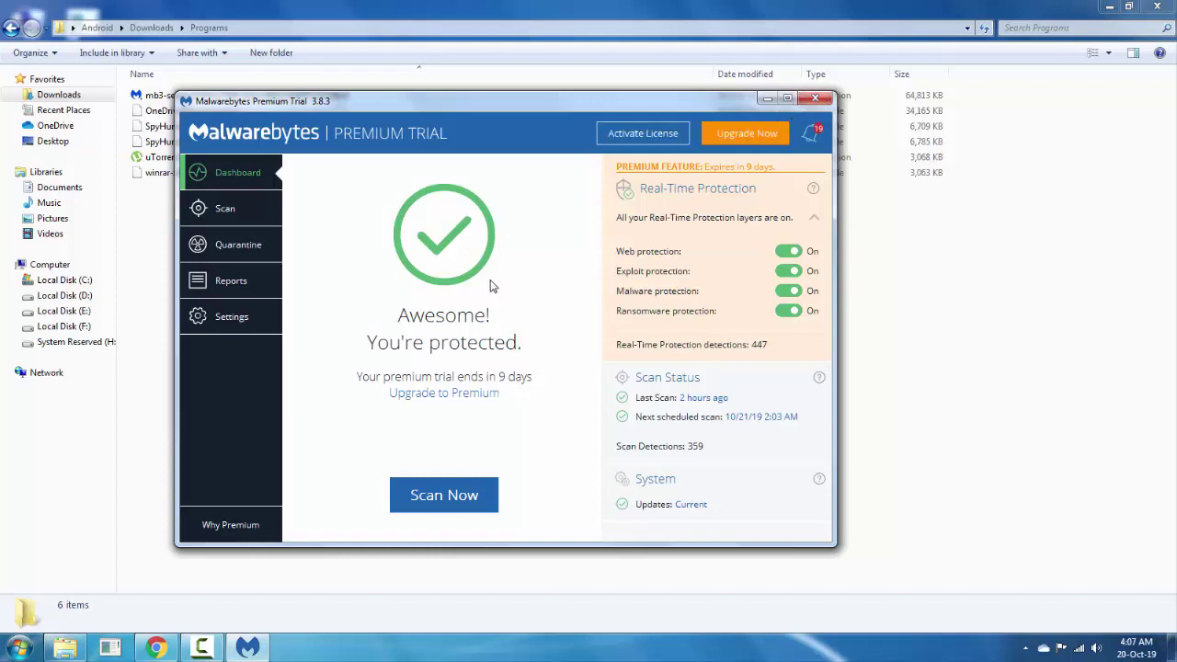
pyautogui.click(814, 98)
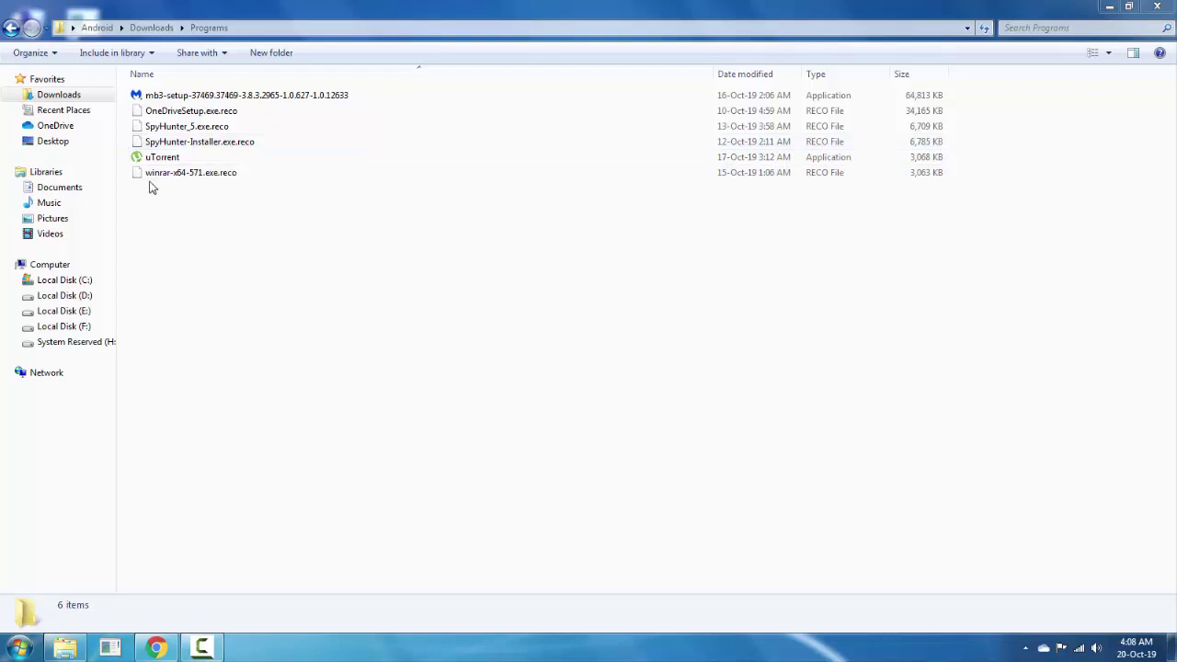
# Step: Go to Local Disk (D:), examine the Any Video Converter Ultimate folder for .reco files, and return to the drive
pyautogui.click(81, 298)
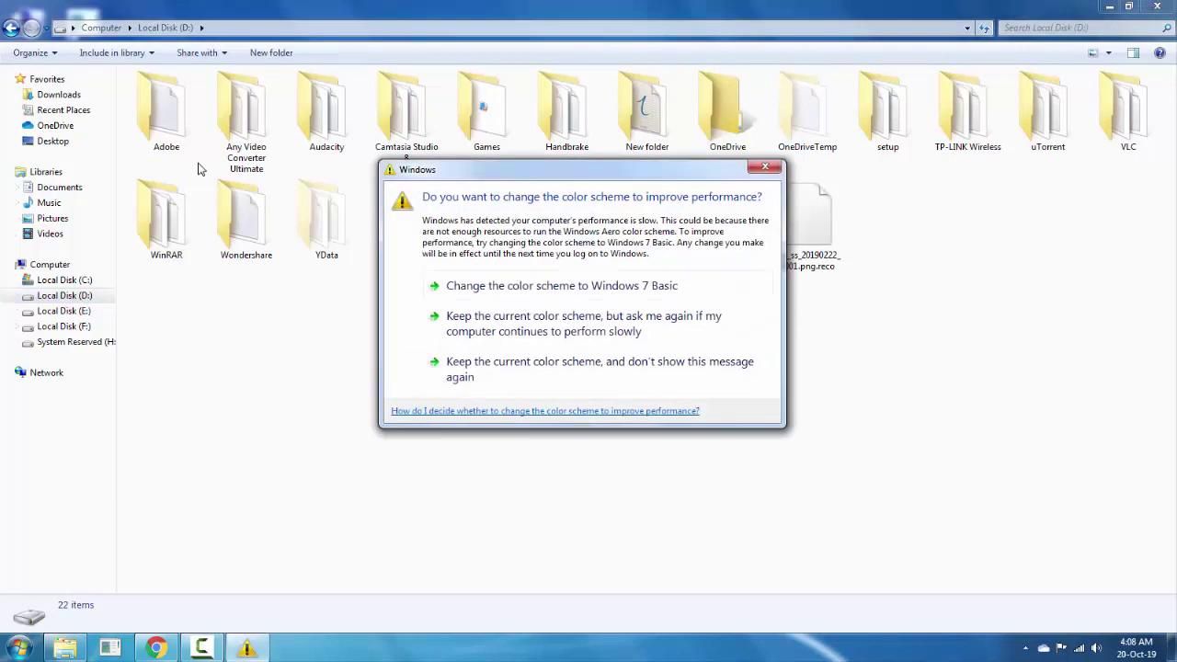
pyautogui.click(765, 167)
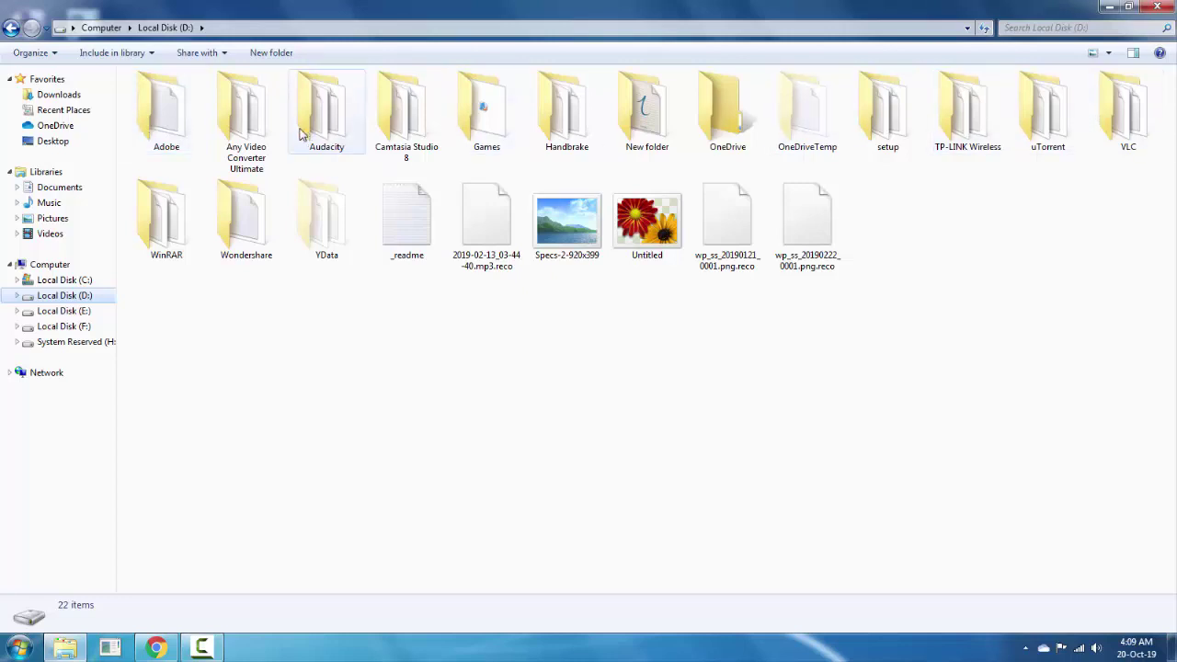
pyautogui.doubleClick(236, 128)
pyautogui.scroll(-10, 215, 270)
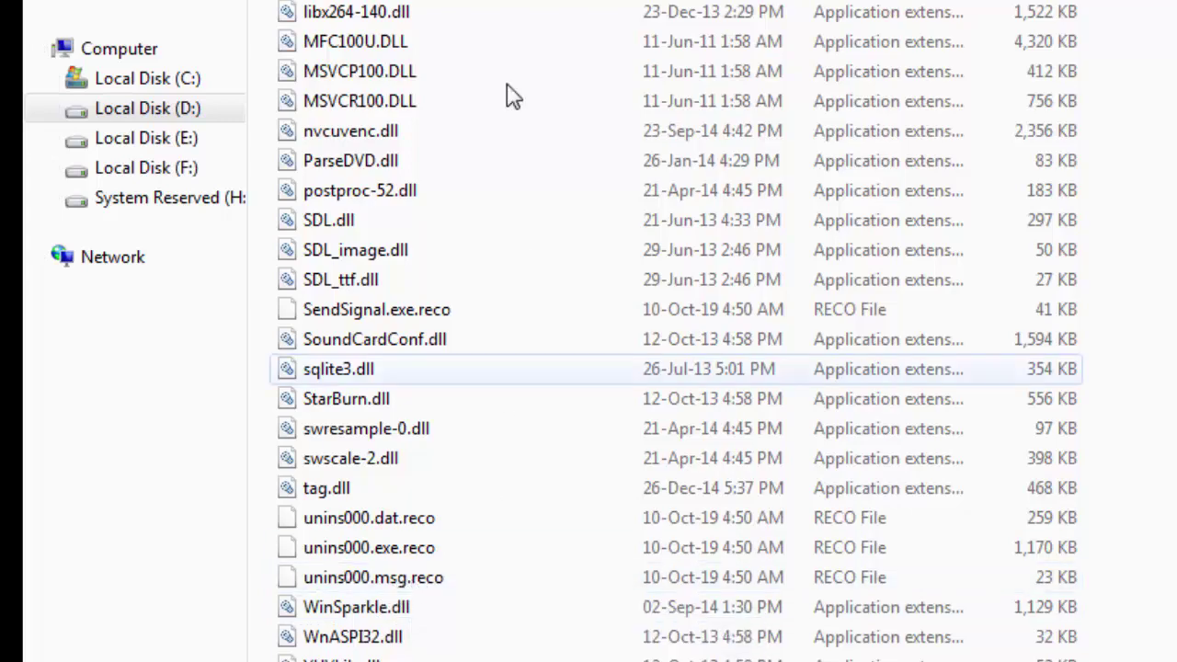
pyautogui.press('BackSpace')
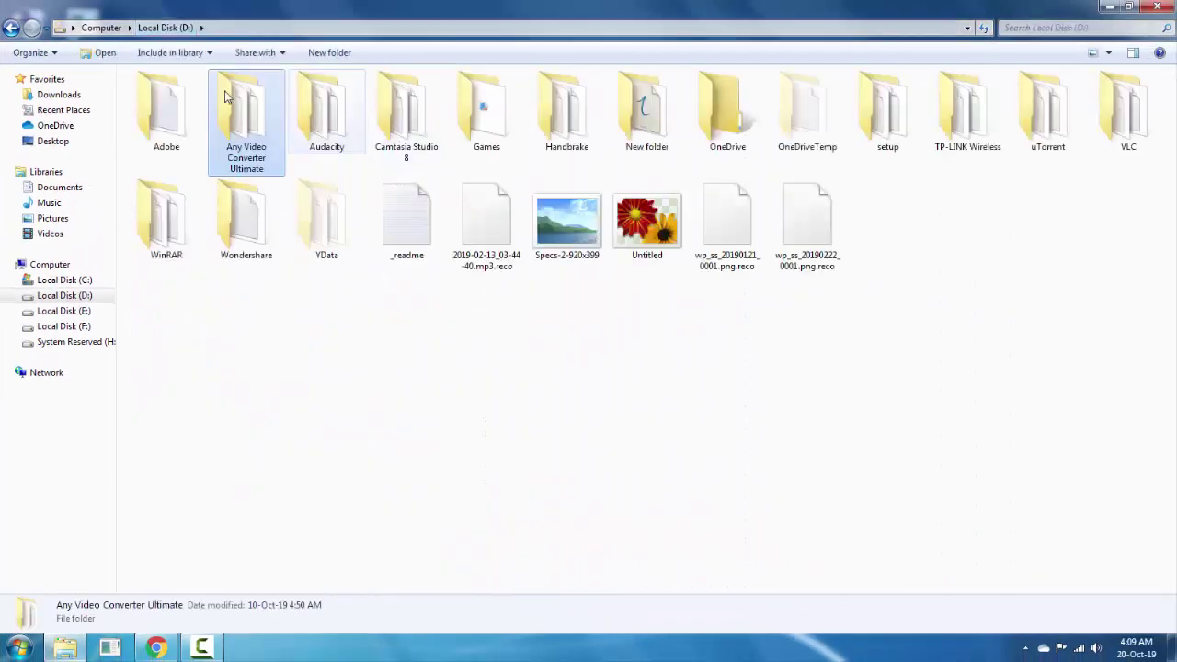
# Step: Examine the encrypted files in YData's Intro & Logo folder and return to the root of Local Disk (D:)
pyautogui.doubleClick(326, 221)
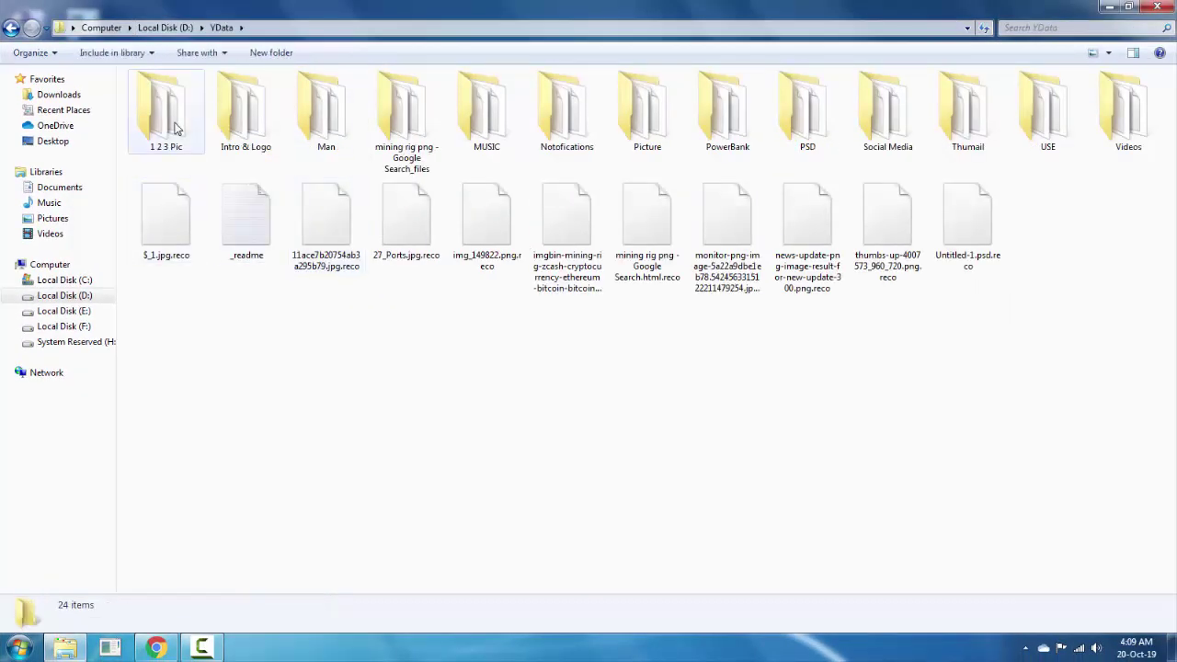
pyautogui.doubleClick(246, 124)
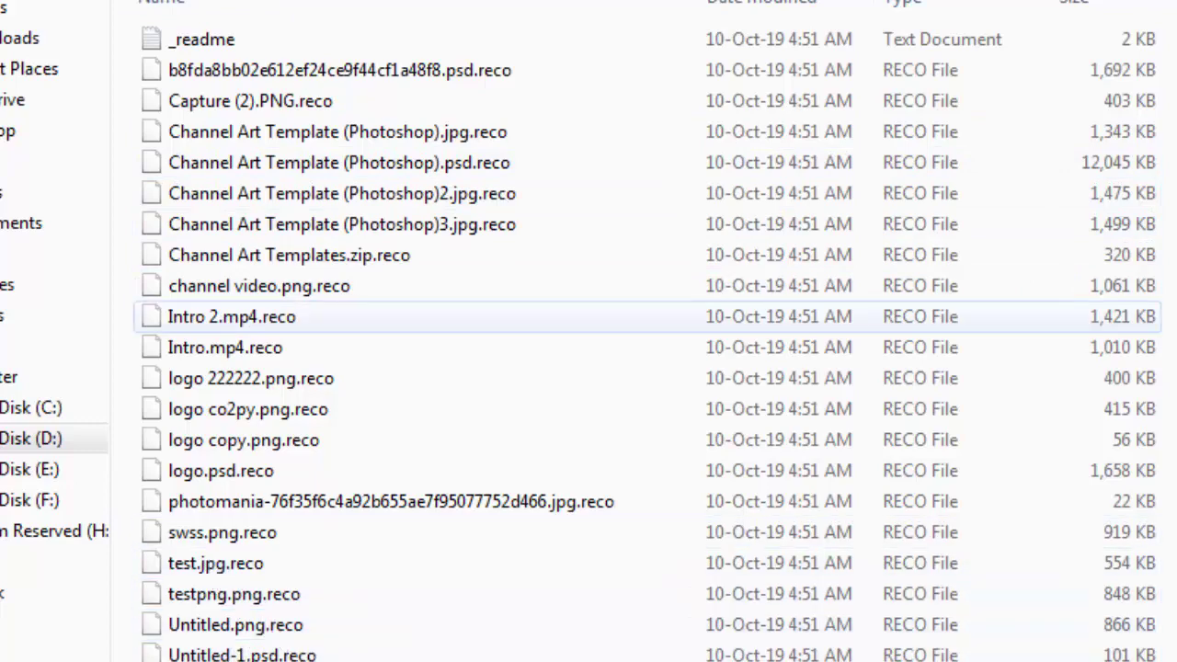
pyautogui.press('BackSpace')
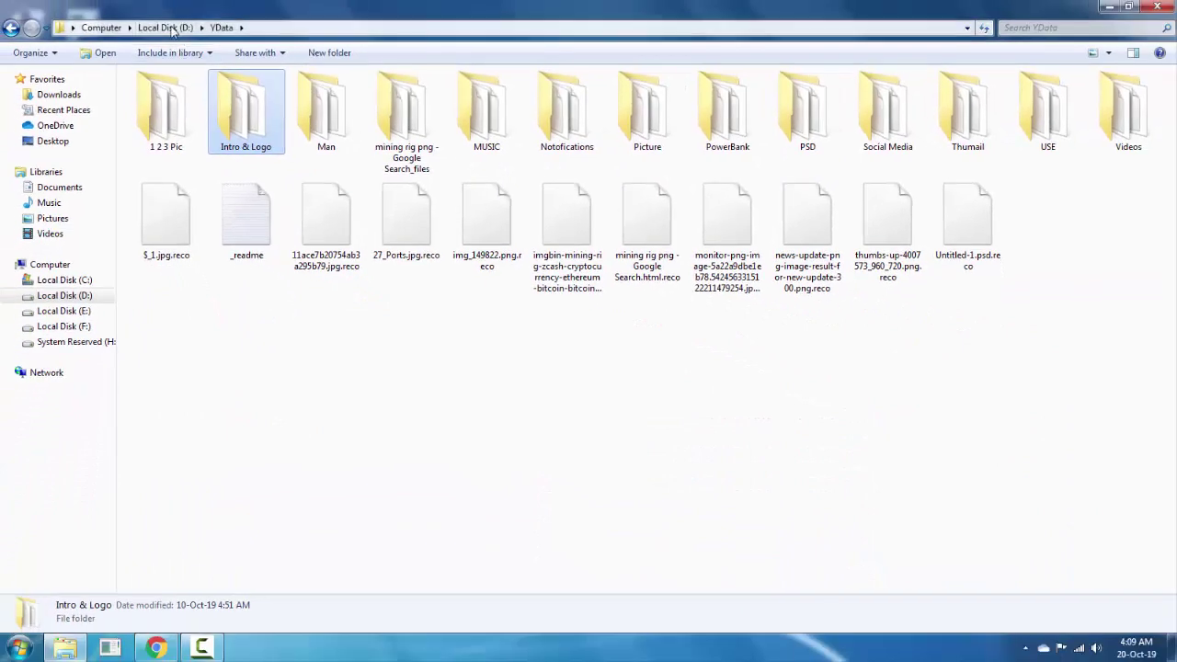
pyautogui.click(171, 28)
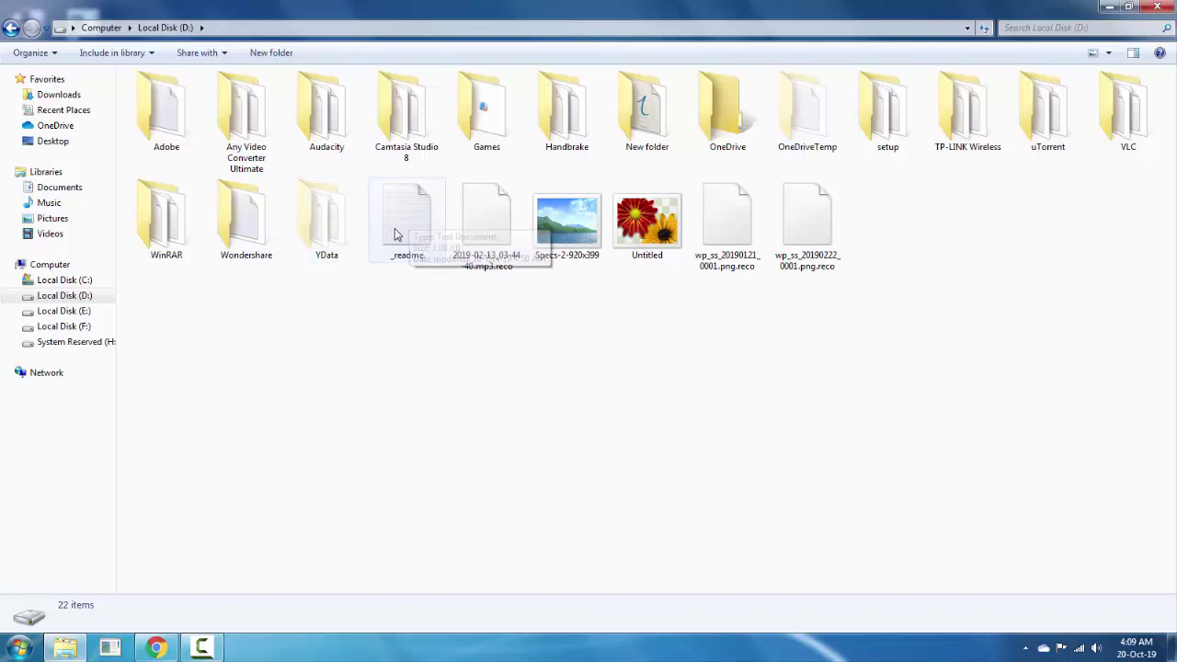
# Step: Open the _readme text file on Local Disk (D:) and read the ransom note
pyautogui.doubleClick(402, 238)
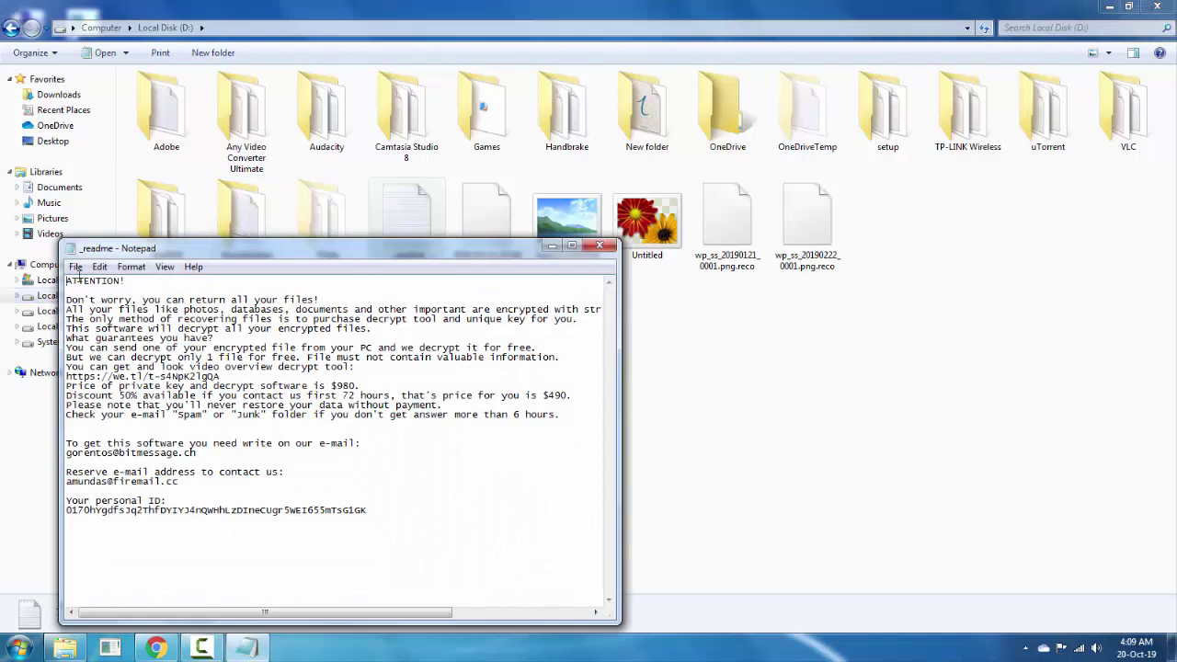
pyautogui.moveTo(108, 256); pyautogui.dragTo(133, 211)
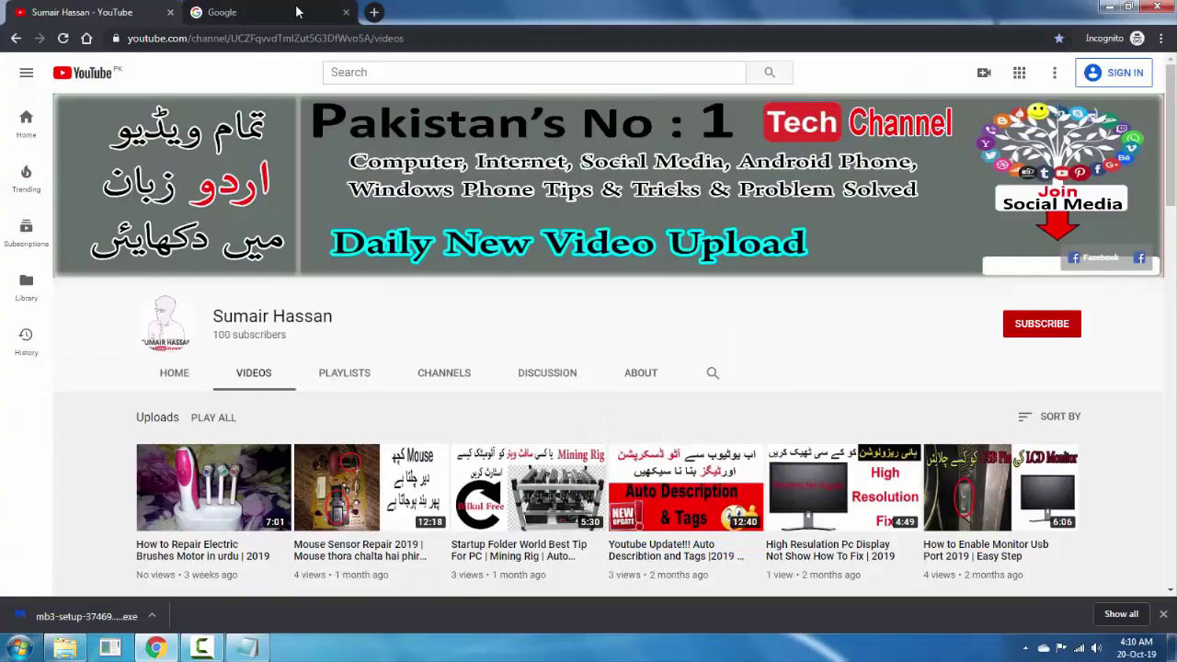
# Step: Search Google in Chrome for "490 usd to pkr", check the conversion, and return to the ransom note
pyautogui.click(296, 11)
pyautogui.write('4')
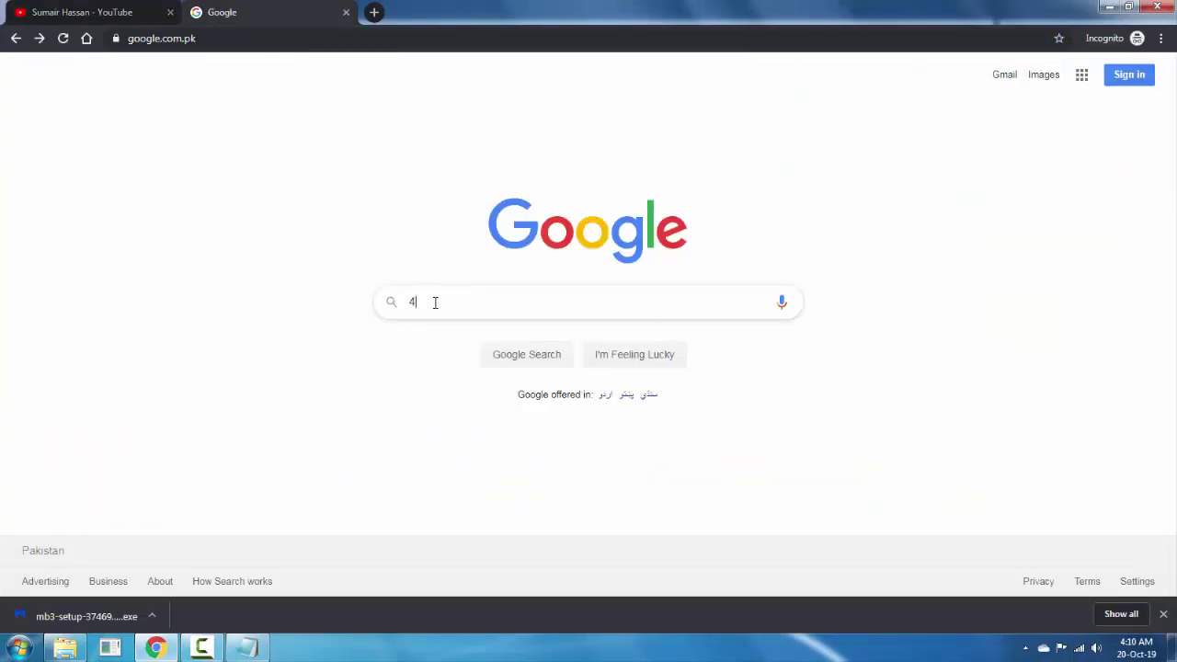
pyautogui.write('90')
pyautogui.press('Down')
pyautogui.press('Return')
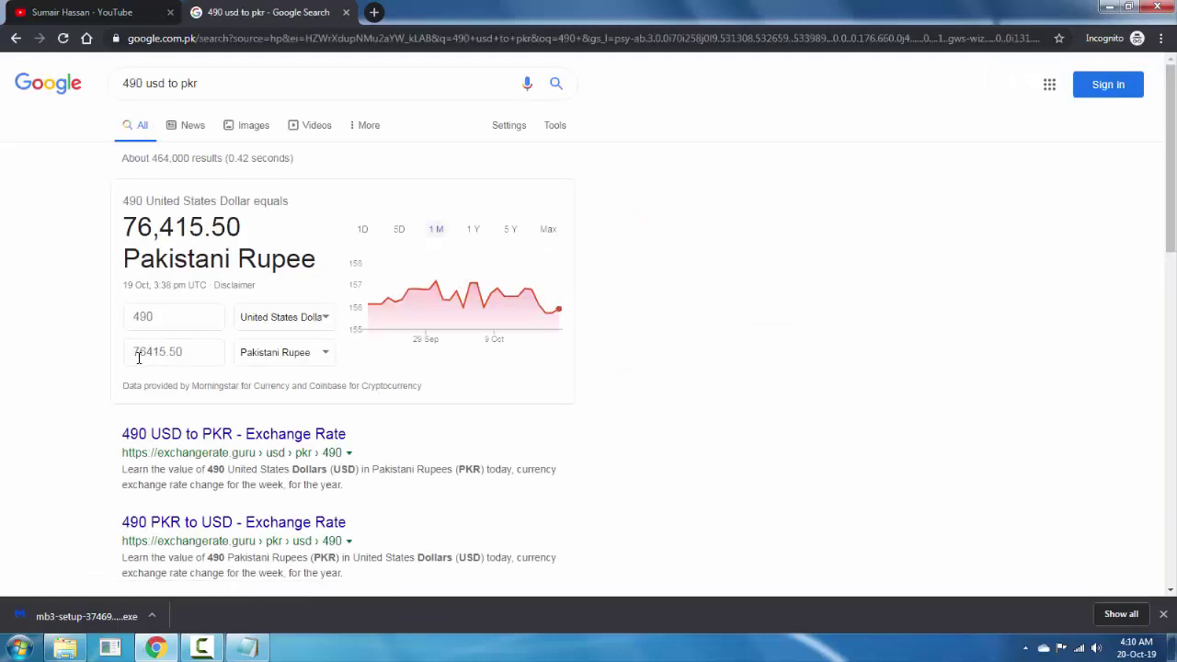
pyautogui.click(13, 38)
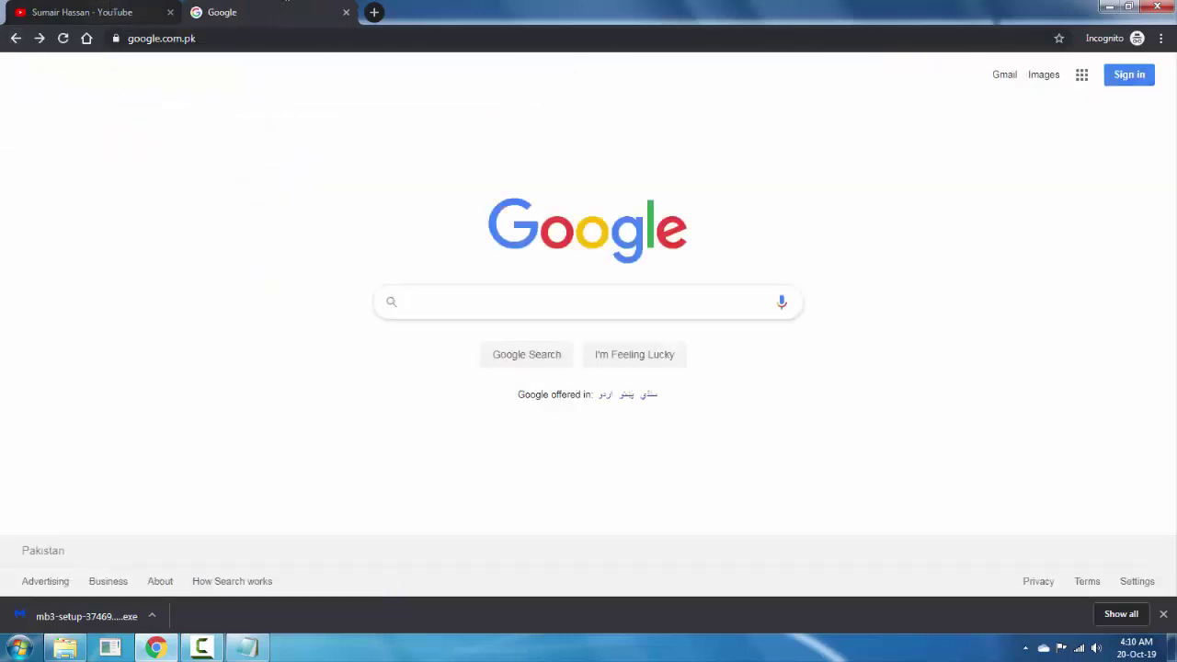
pyautogui.click(158, 649)
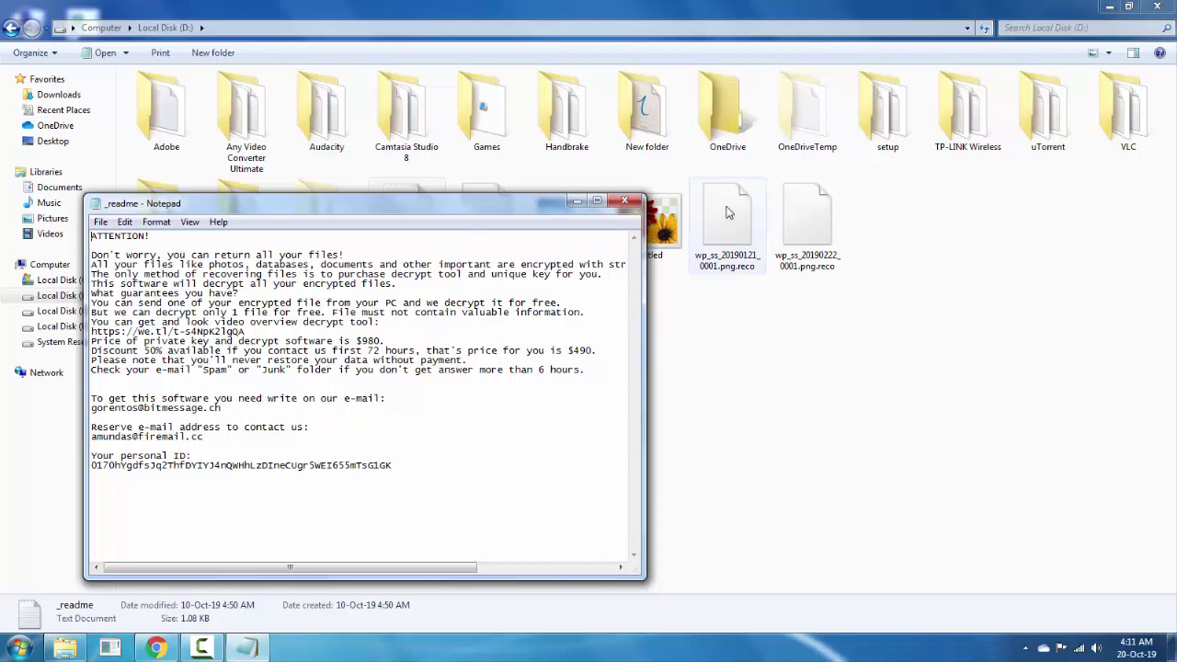
# Step: Close the ransom note, go to Local Disk (F:), examine the Data C folder and its recup_dir.1 subfolder, and return to the drive
pyautogui.click(625, 201)
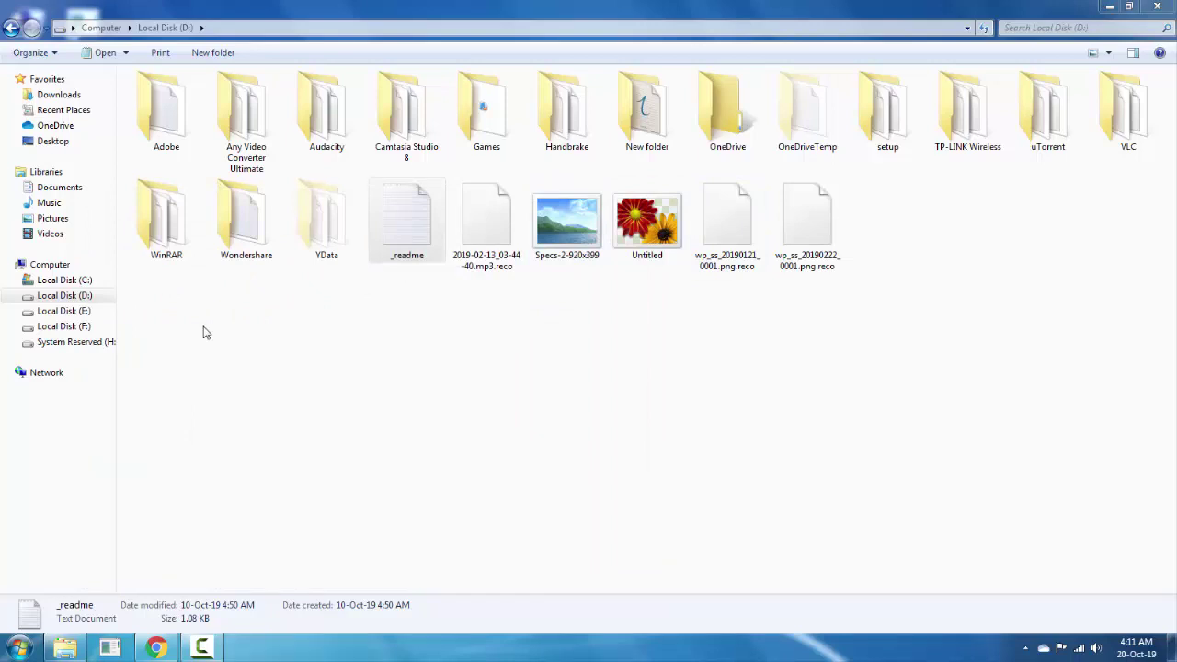
pyautogui.click(83, 328)
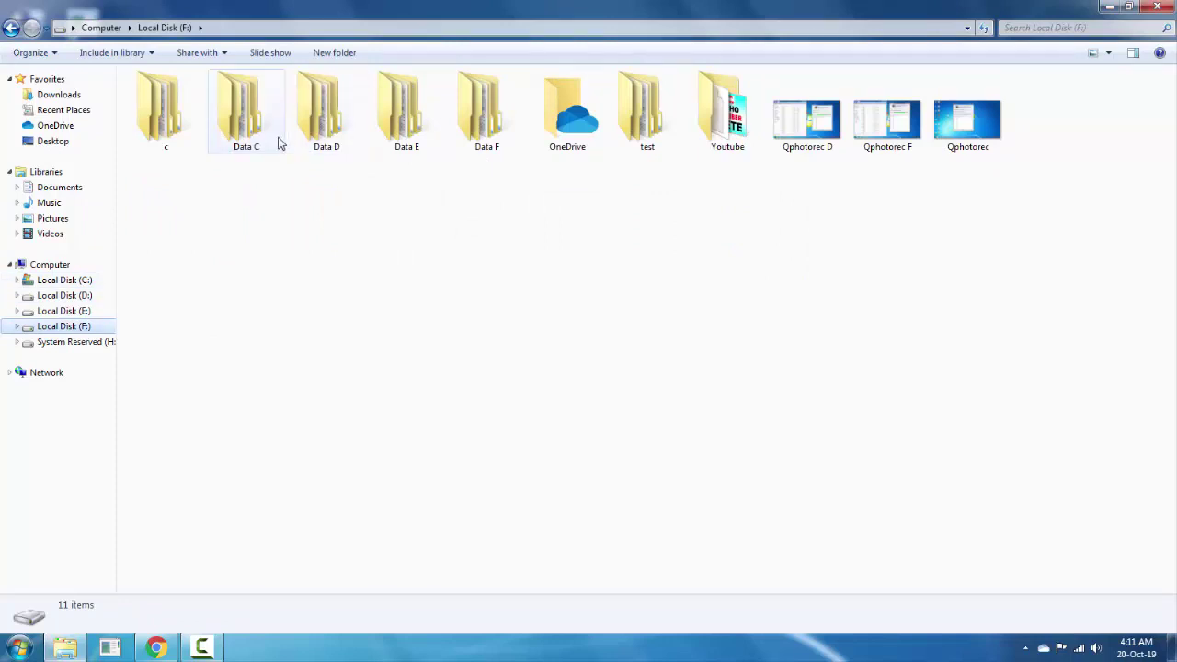
pyautogui.moveTo(515, 193); pyautogui.dragTo(214, 73)
pyautogui.click(288, 266)
pyautogui.doubleClick(241, 123)
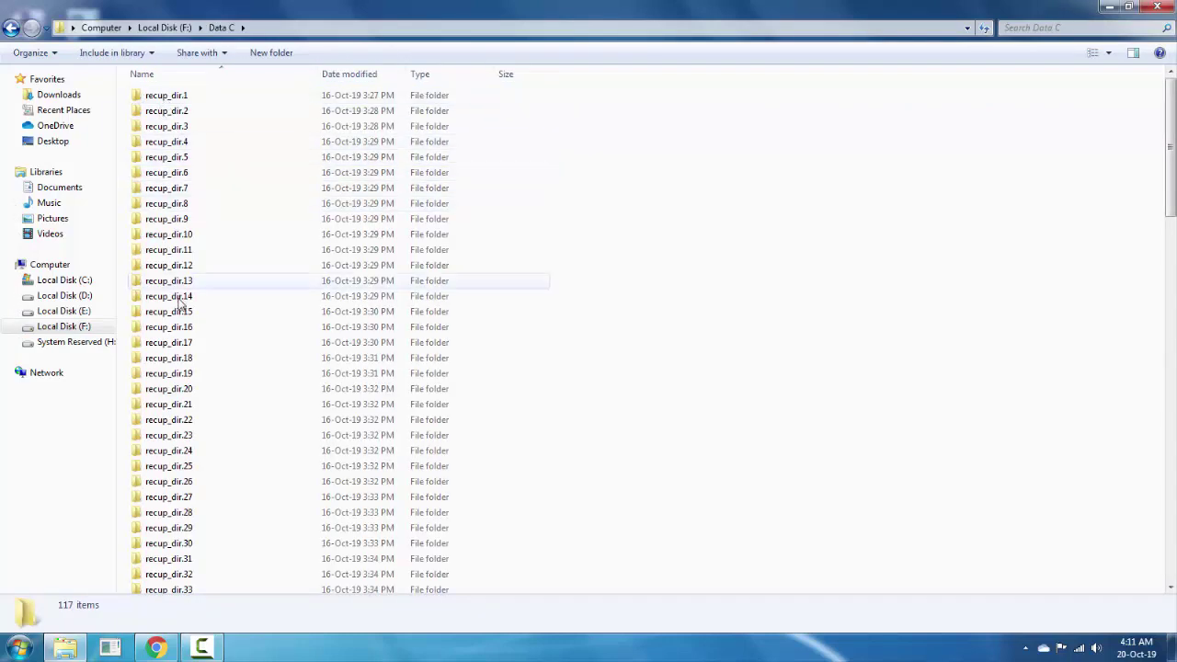
pyautogui.doubleClick(179, 95)
pyautogui.click(175, 29)
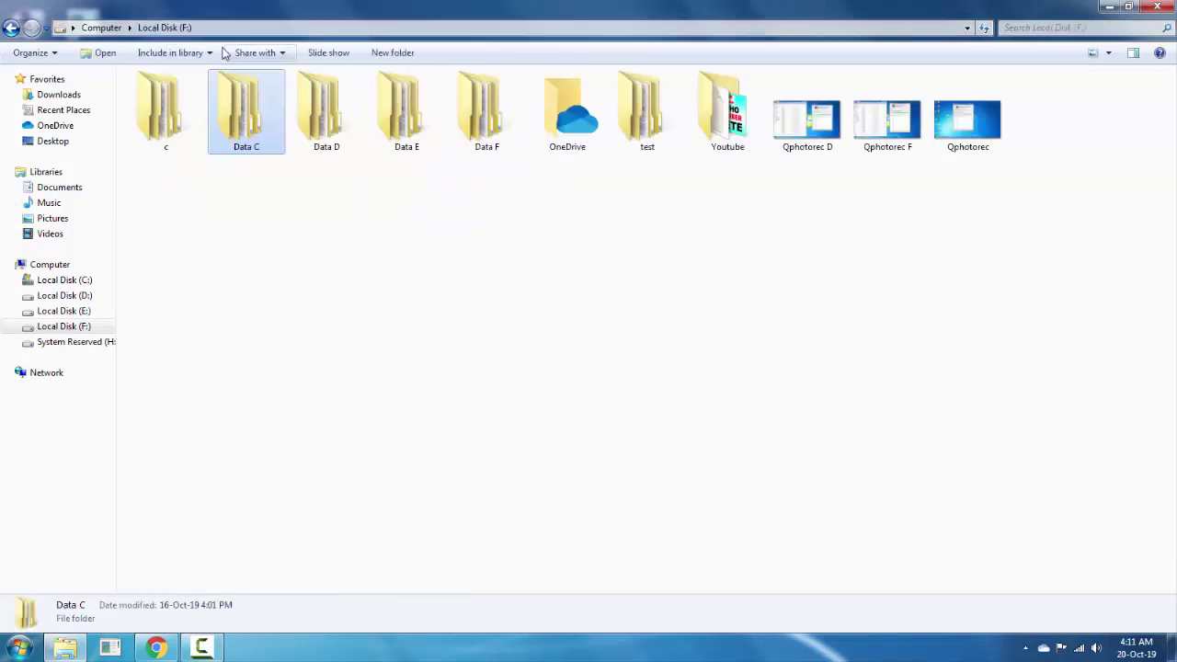
# Step: Examine the recovered files in recup_dir.1 of the Data D folder and return to Local Disk (F:)
pyautogui.doubleClick(321, 109)
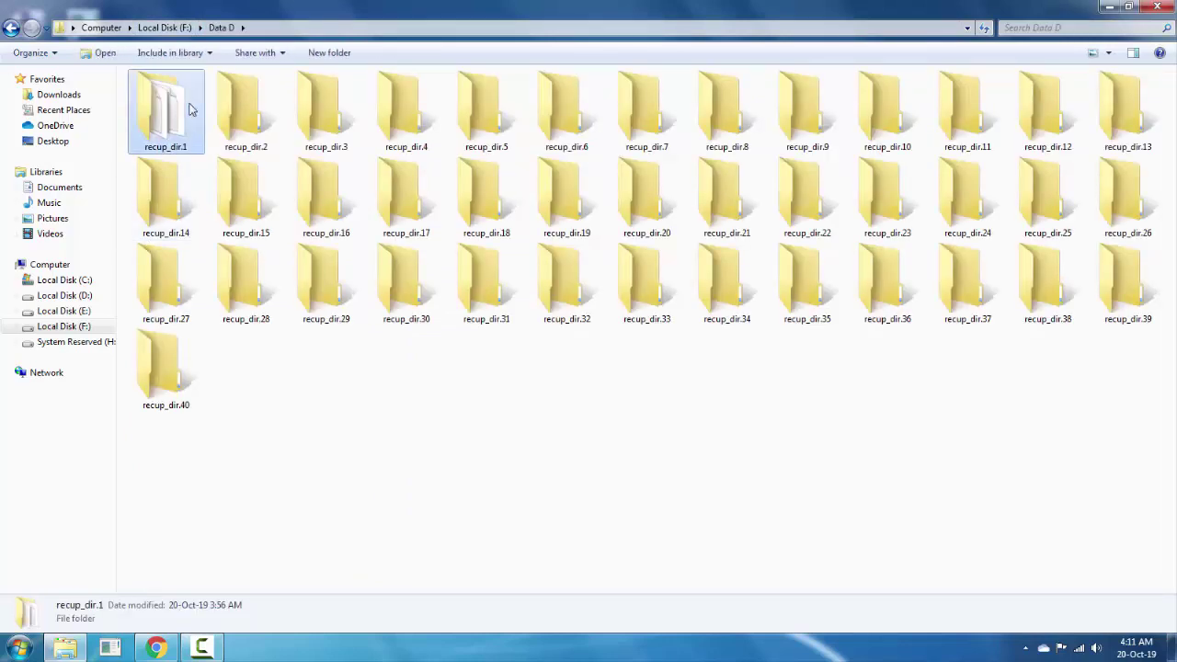
pyautogui.doubleClick(178, 126)
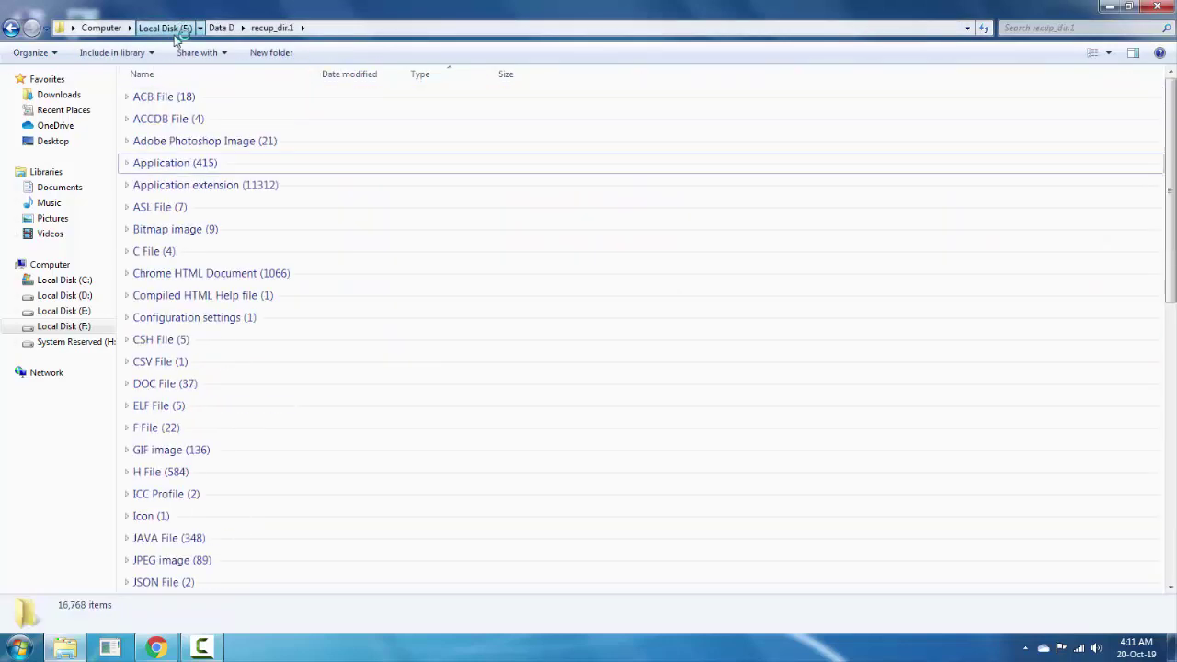
pyautogui.click(175, 29)
# Step: Examine the recovery folders in Data E and Data F, returning to the root of Local Disk (F:) after each
pyautogui.click(379, 110)
pyautogui.doubleClick(379, 111)
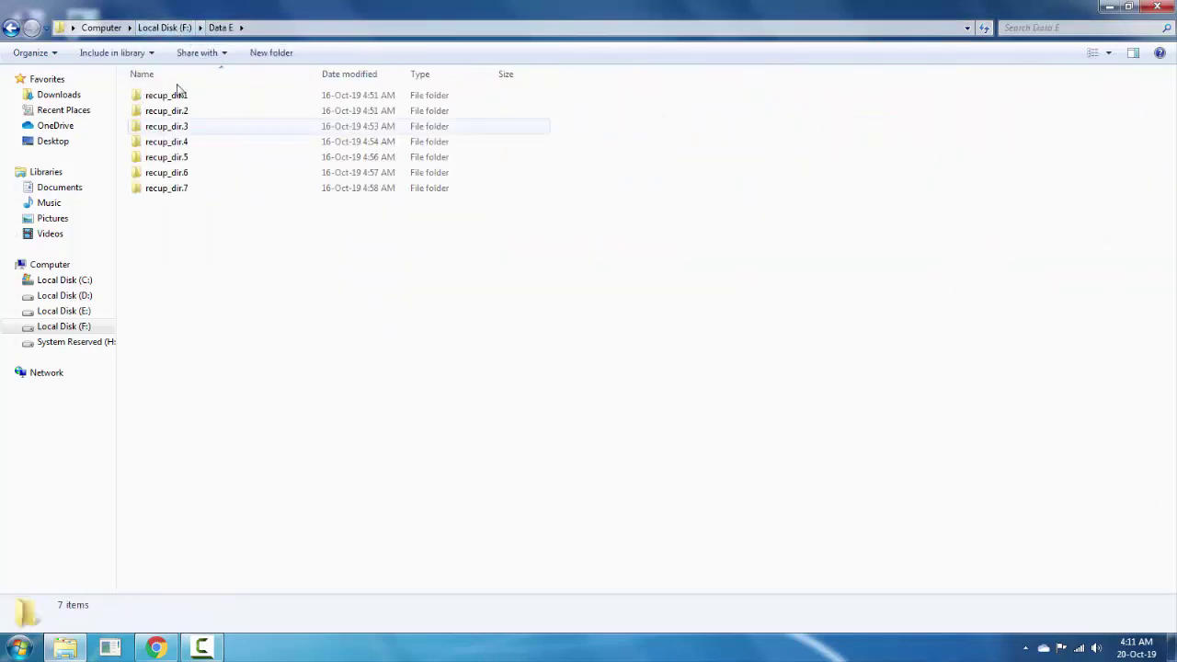
pyautogui.click(166, 29)
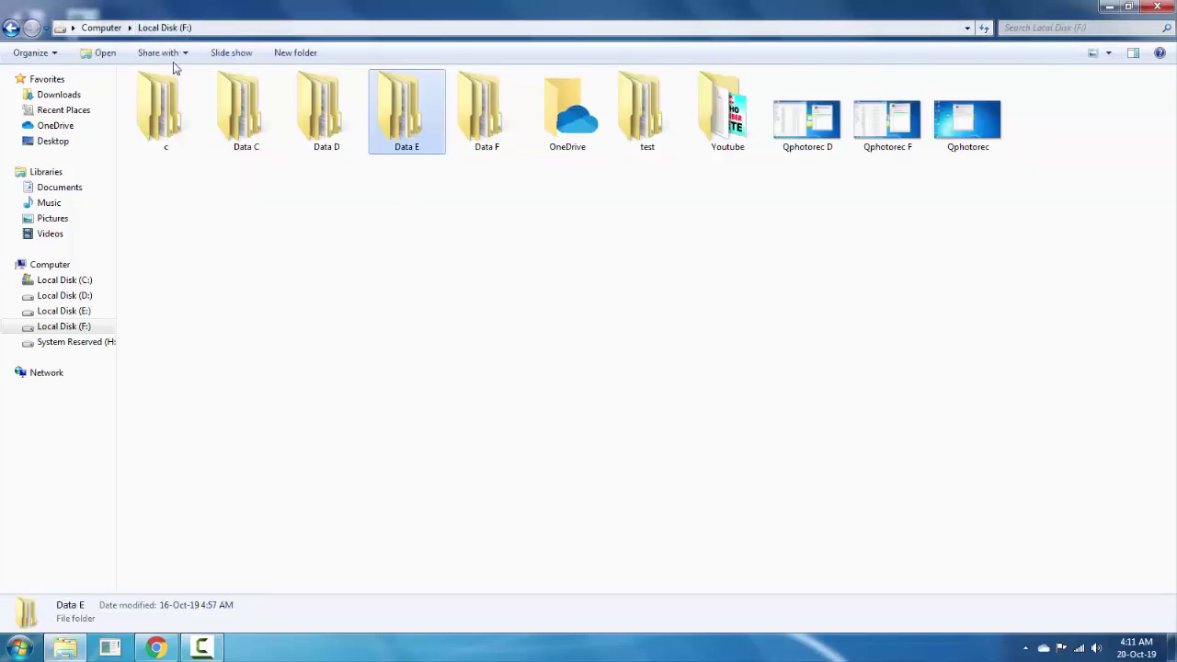
pyautogui.click(502, 103)
pyautogui.doubleClick(501, 103)
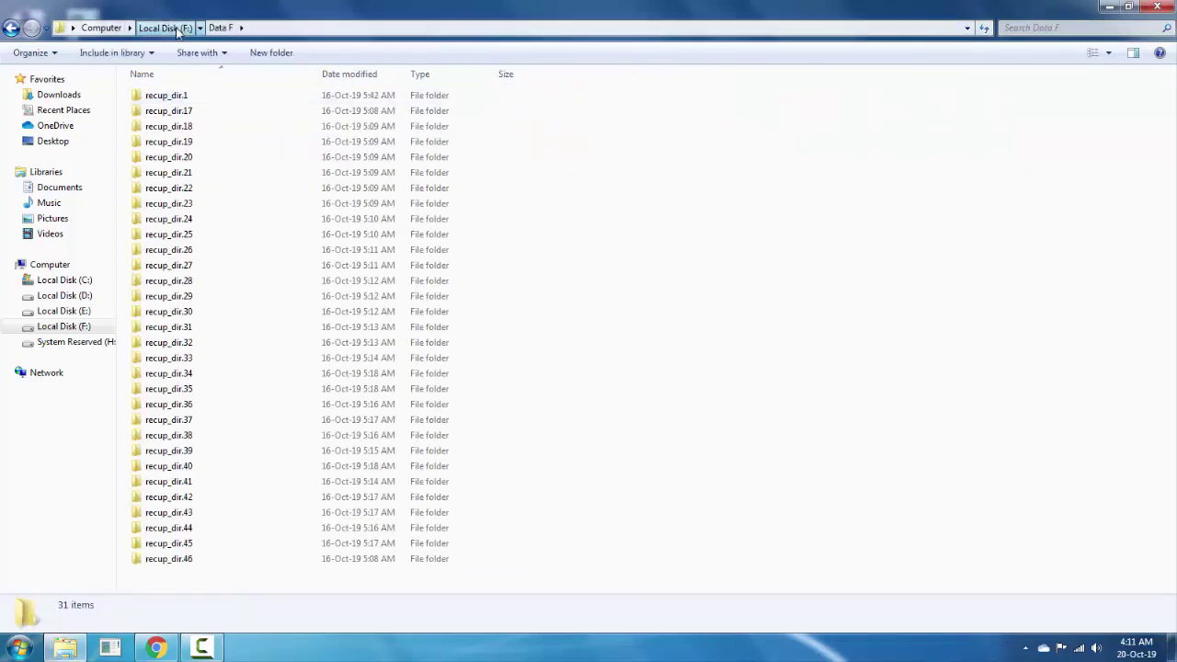
pyautogui.click(165, 28)
pyautogui.click(274, 361)
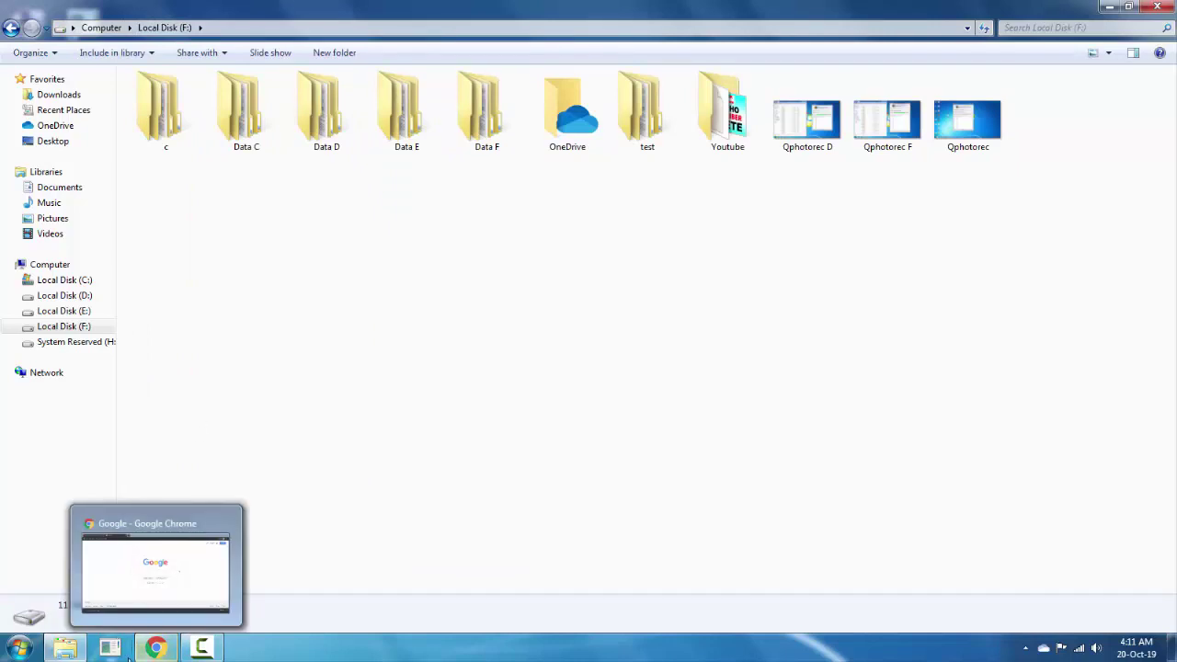
# Step: Switch to Chrome, search Google for "qphotorec", and open the download links on CodecPack.Co's QPhotoRec 7.2 page
pyautogui.click(157, 647)
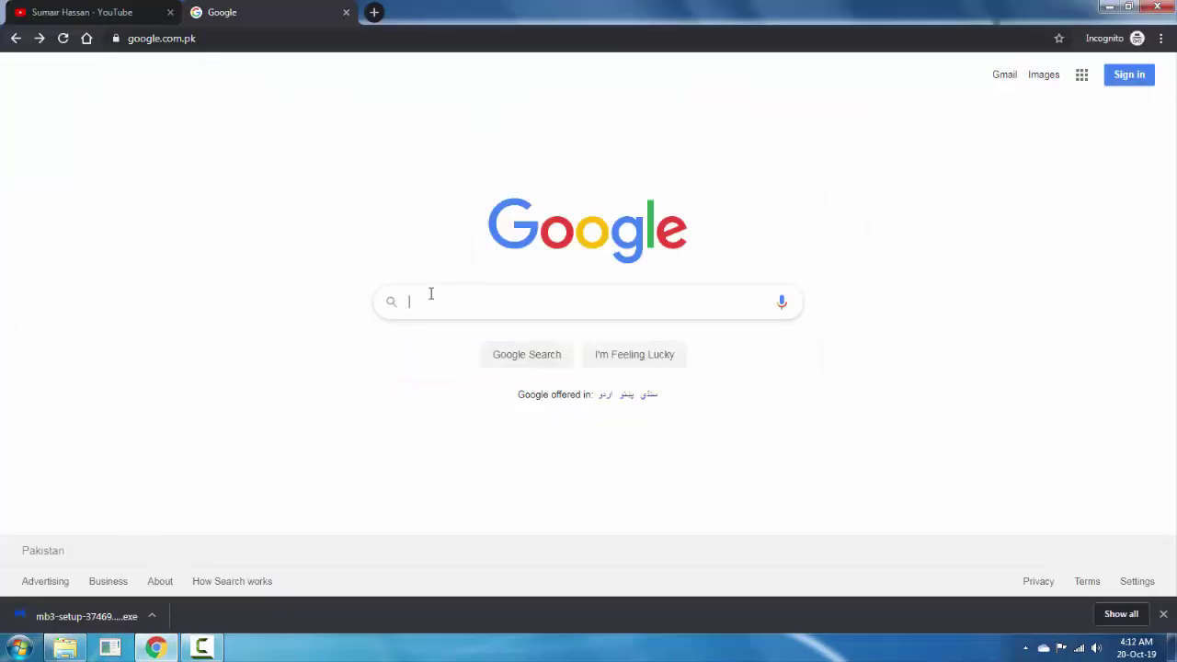
pyautogui.write('qphotorec')
pyautogui.press('Return')
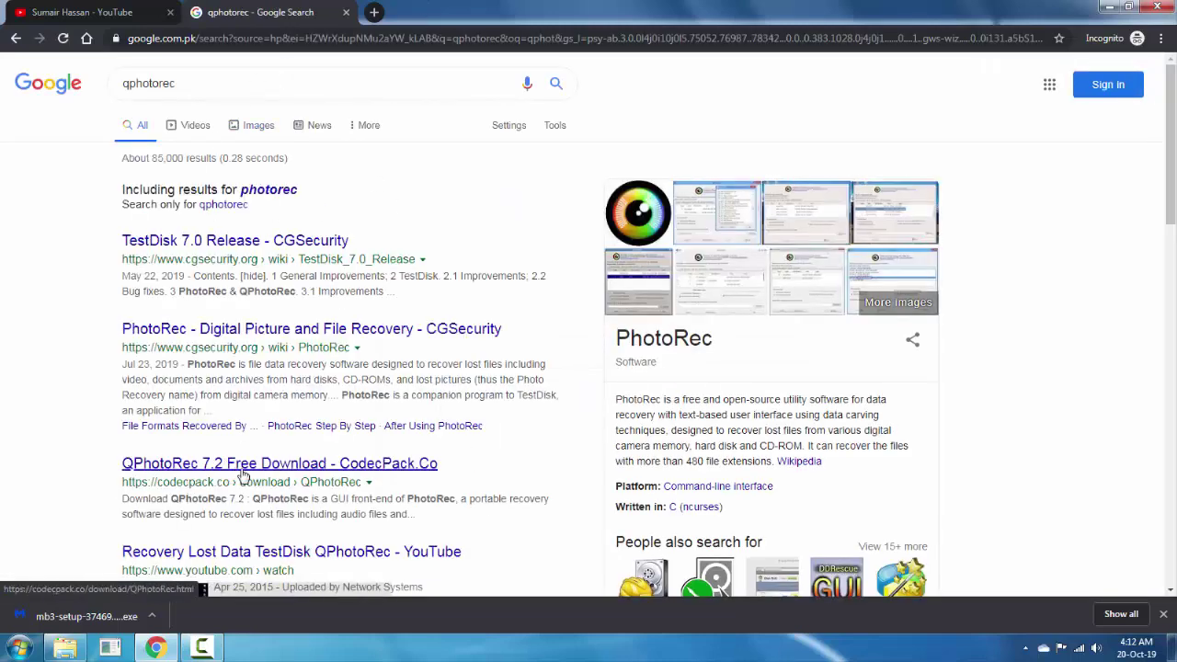
pyautogui.click(244, 466)
pyautogui.scroll(-5, 419, 276)
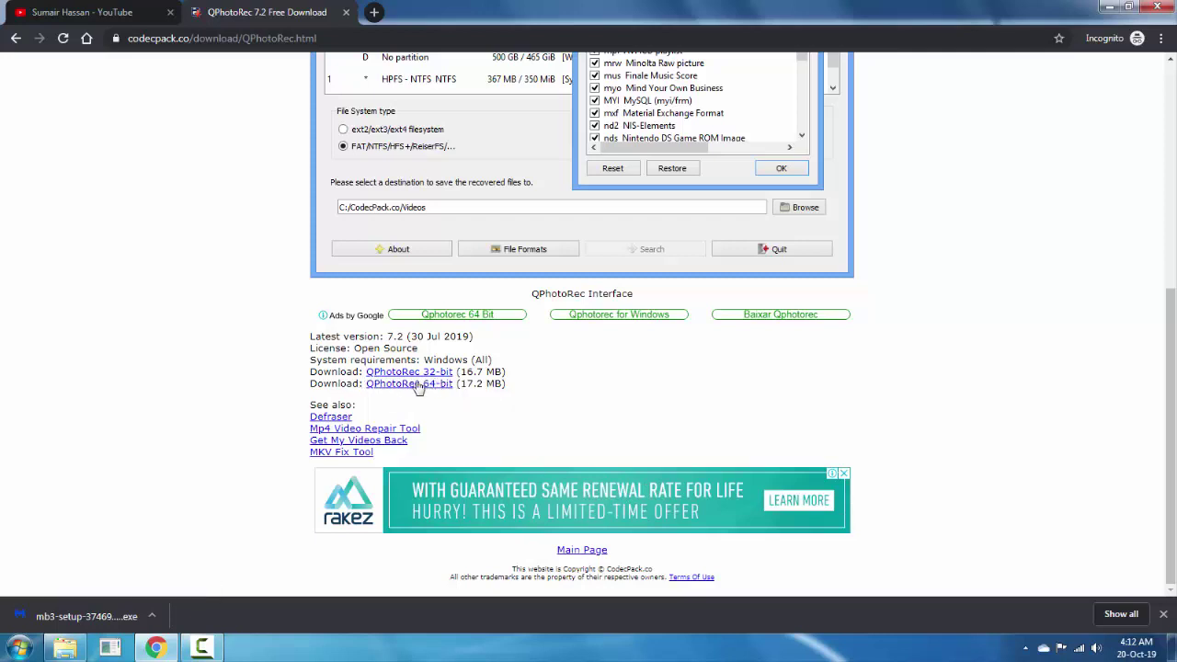
# Step: Move the browser aside, check the system type in the Computer properties, and close the System window
pyautogui.moveTo(590, 11); pyautogui.dragTo(589, 66)
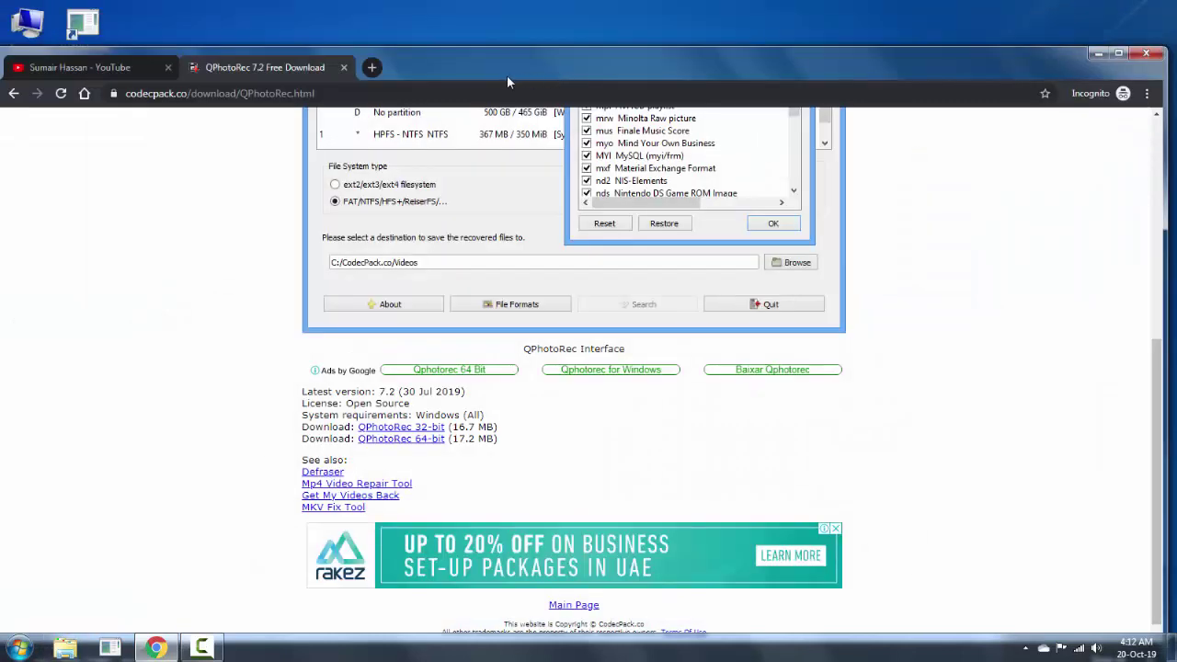
pyautogui.moveTo(507, 74); pyautogui.dragTo(730, 61)
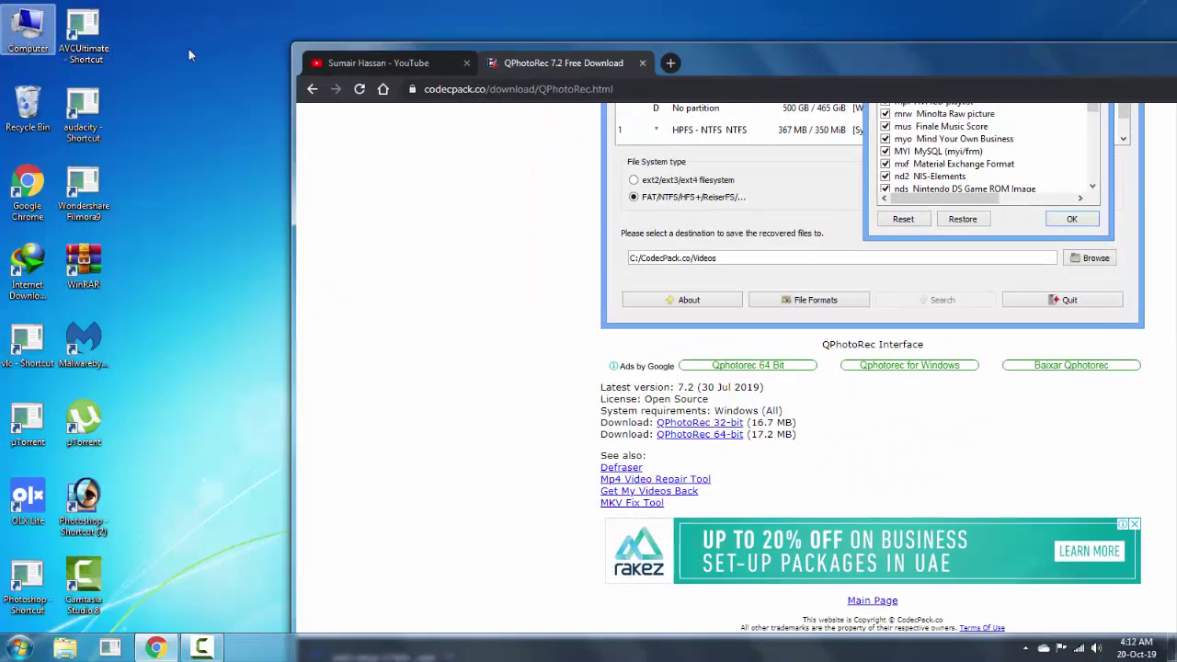
pyautogui.rightClick(18, 37)
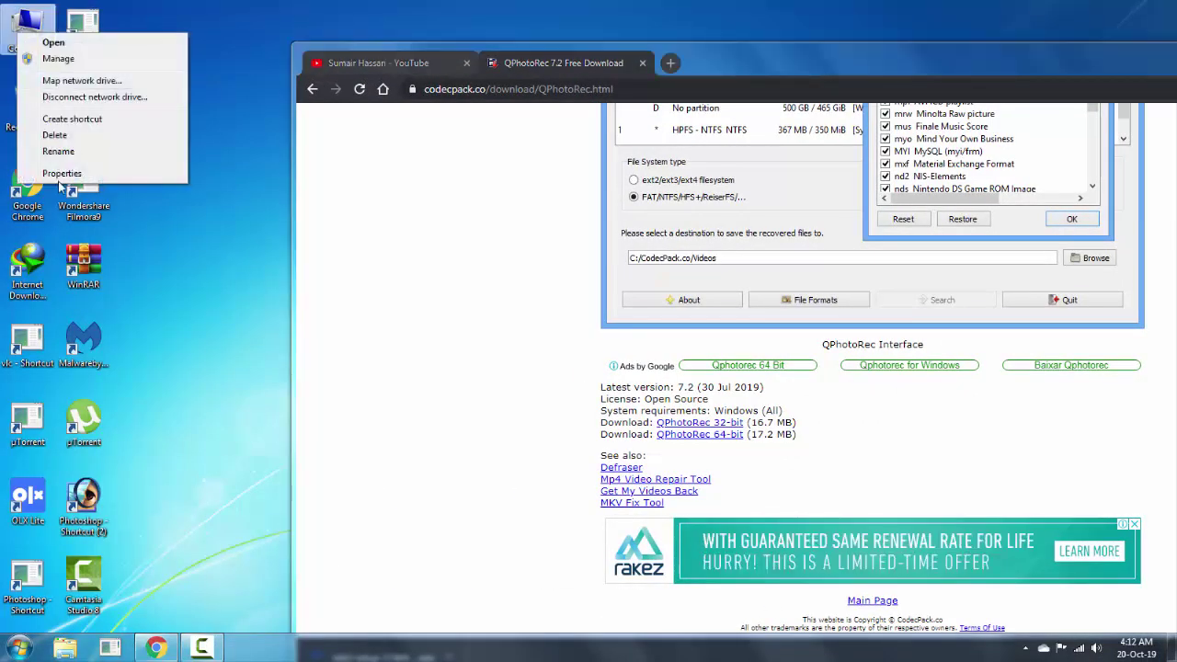
pyautogui.click(62, 180)
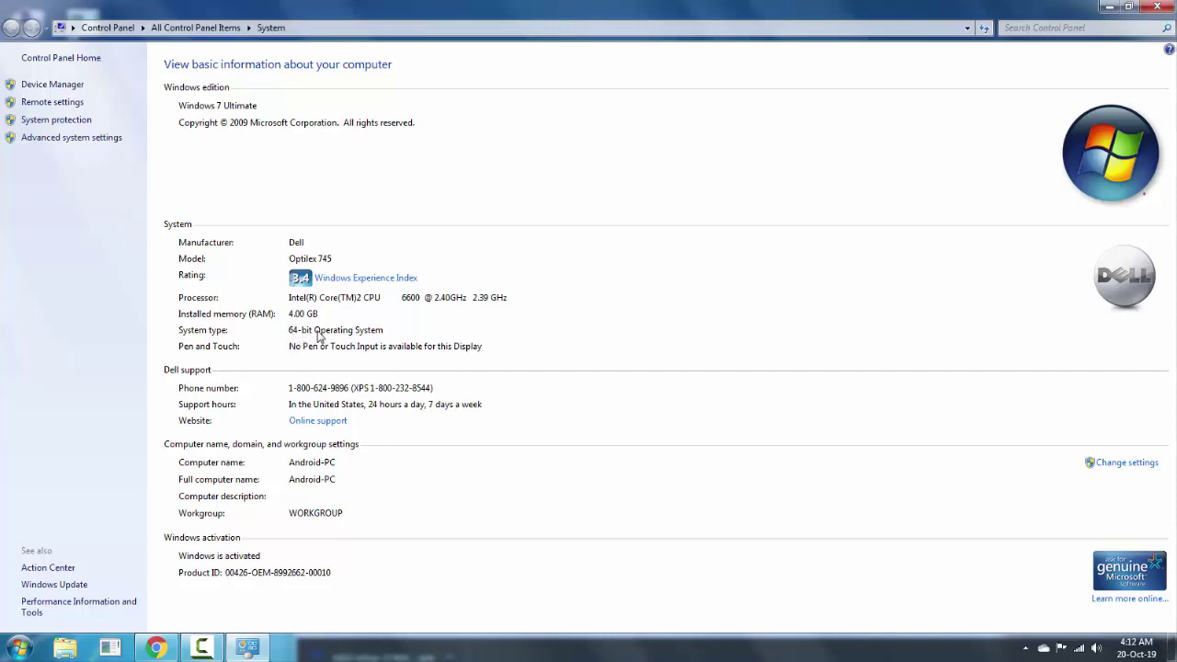
pyautogui.click(1153, 7)
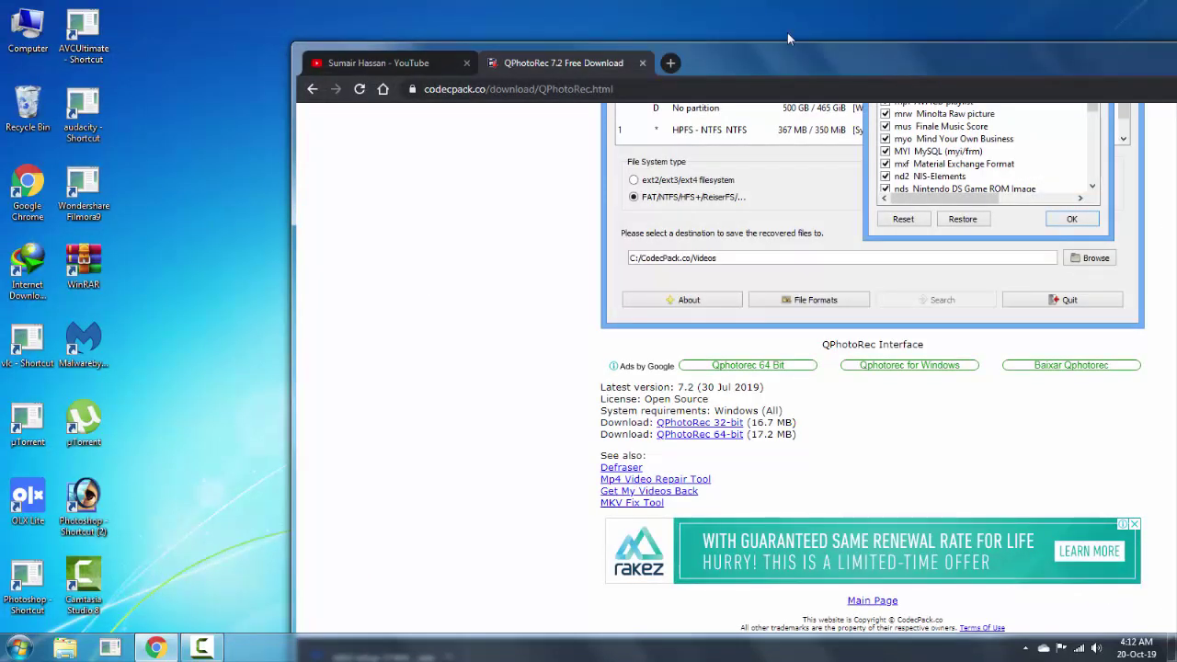
# Step: Maximize the browser, download the 64-bit version of QPhotoRec, and return to the search results
pyautogui.doubleClick(513, 61)
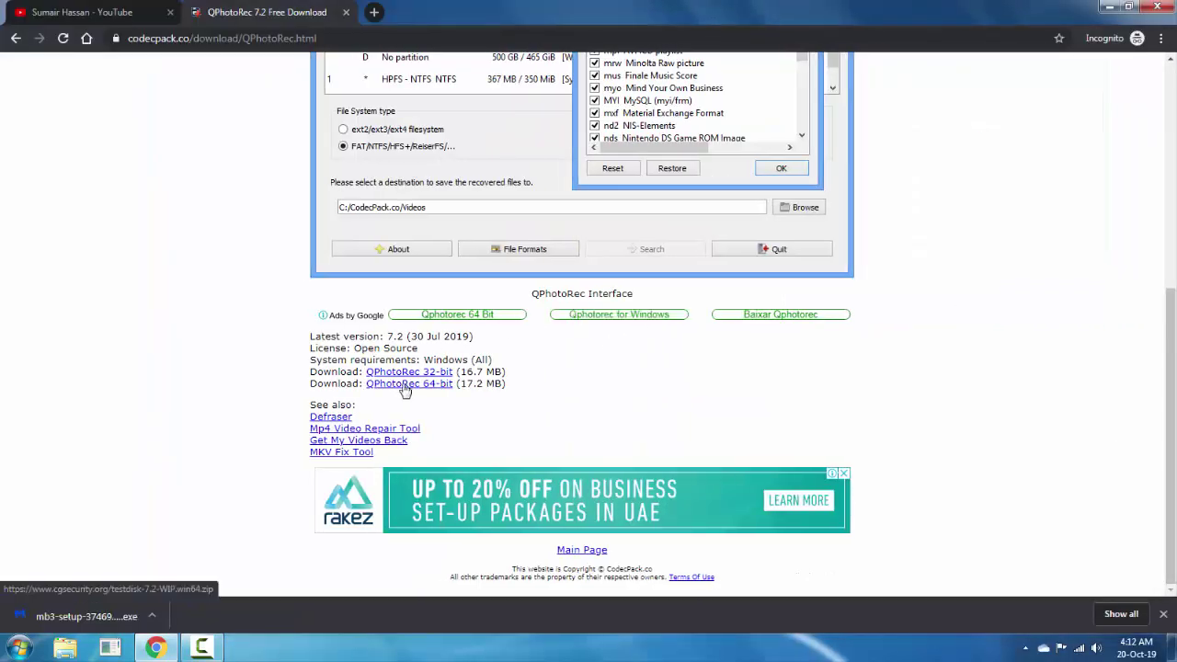
pyautogui.click(516, 314)
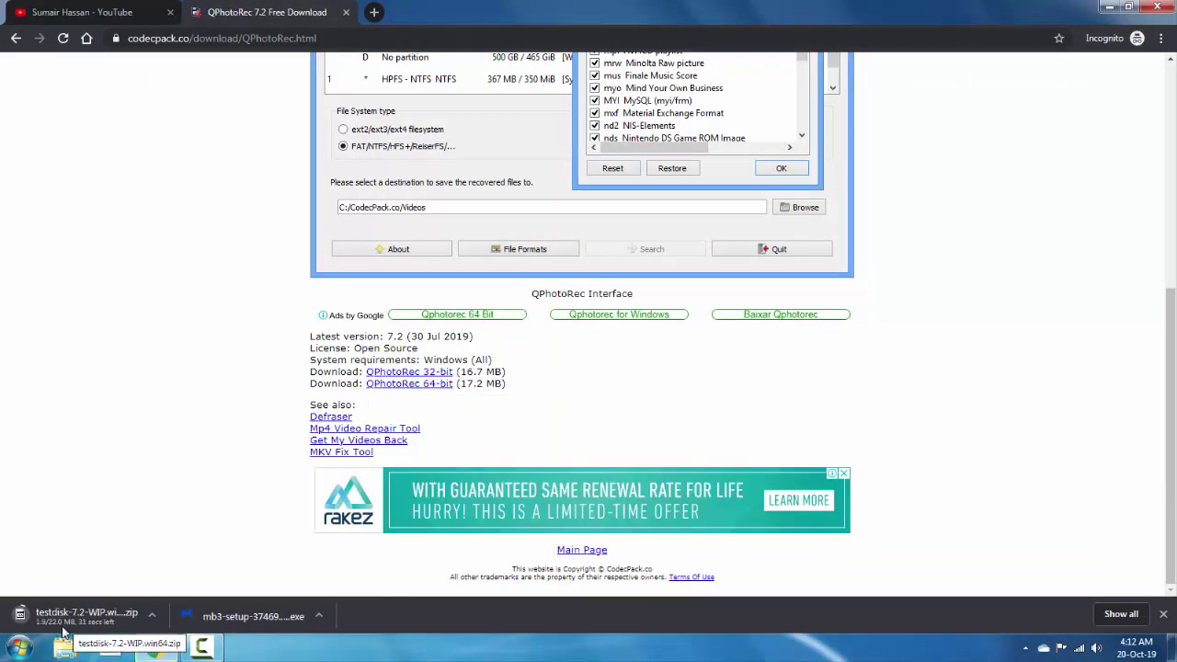
pyautogui.click(15, 39)
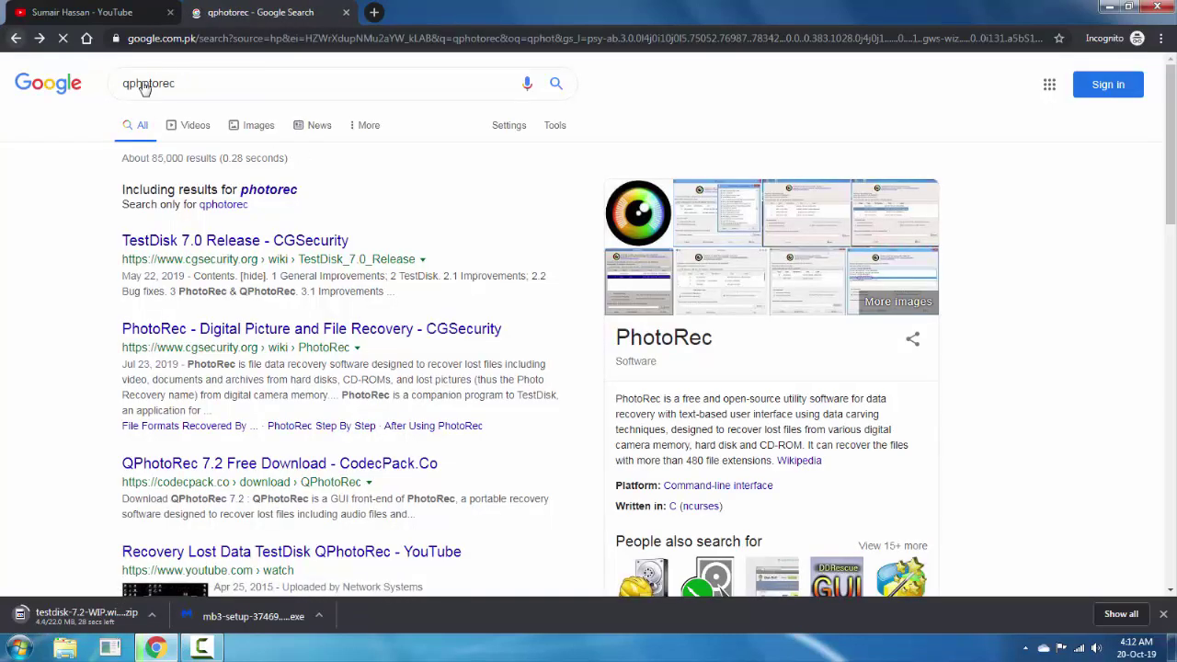
# Step: Search Google for "shadow explorer" and download the ShadowExplorer 0.9 Installer from ShadowExplorer.com
pyautogui.click(16, 40)
pyautogui.write('shadow explorer')
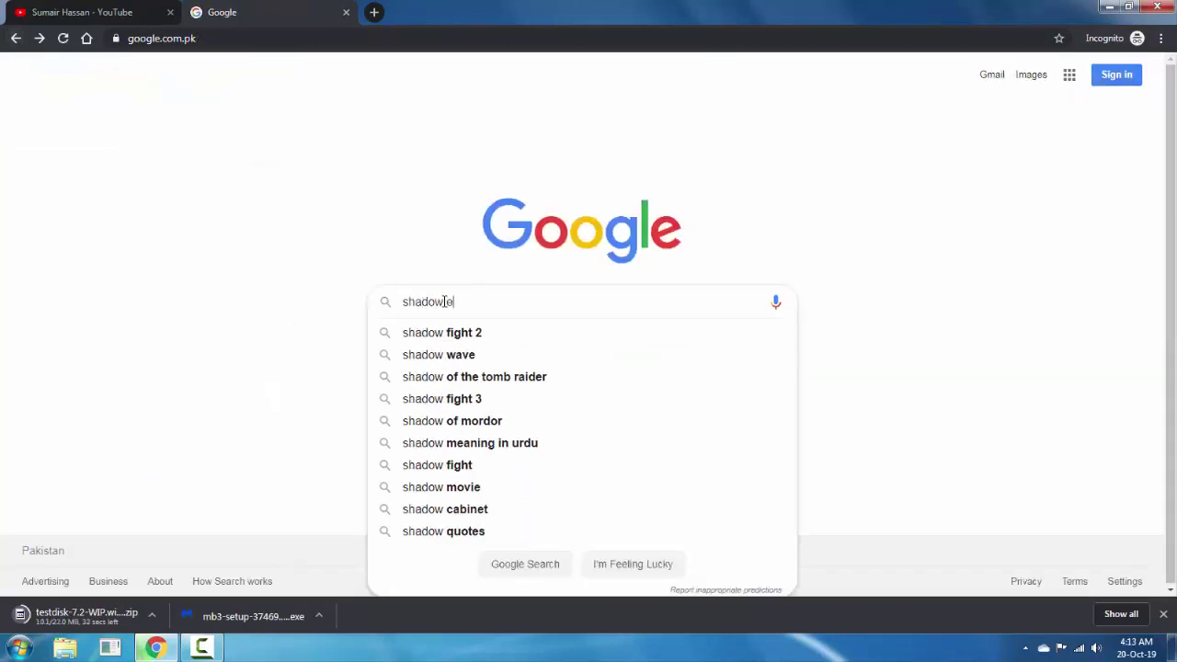
pyautogui.press('Return')
pyautogui.click(192, 191)
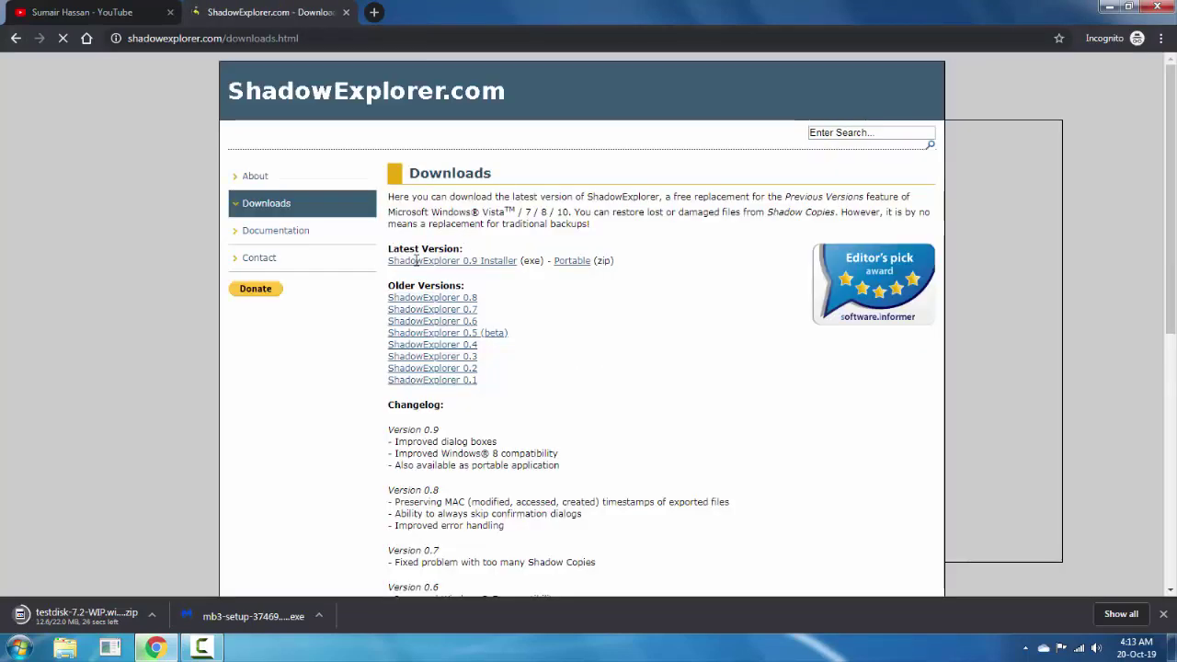
pyautogui.click(454, 263)
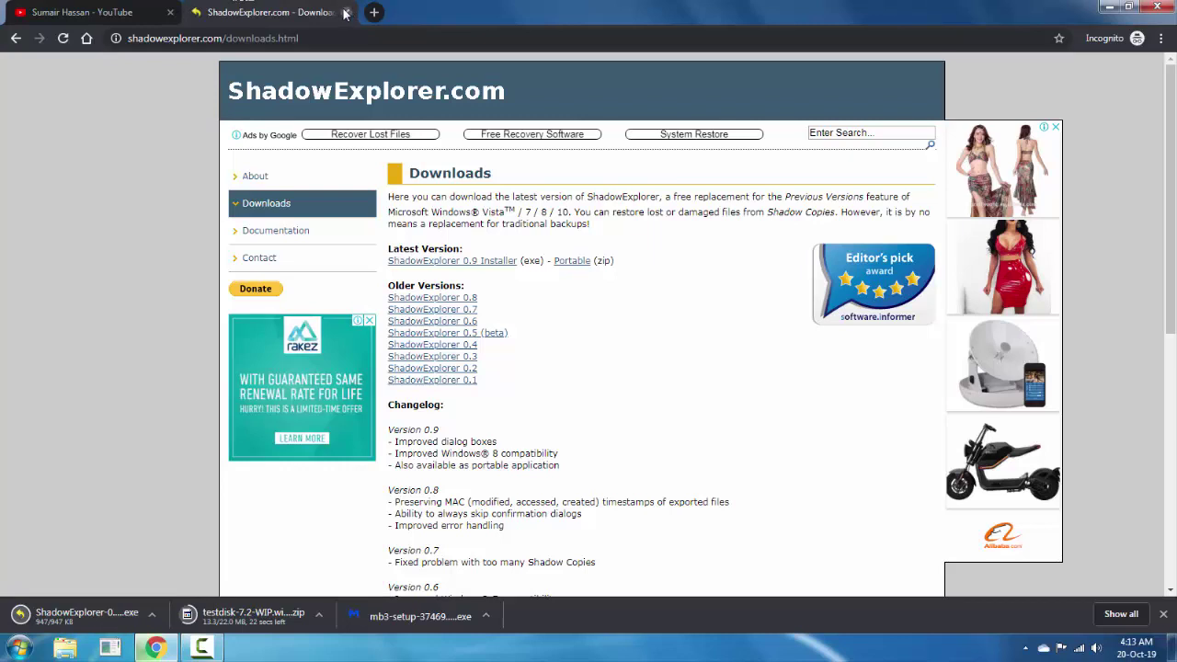
# Step: Run the downloaded ShadowExplorer installer with English as the setup language and accept the license agreement
pyautogui.click(13, 39)
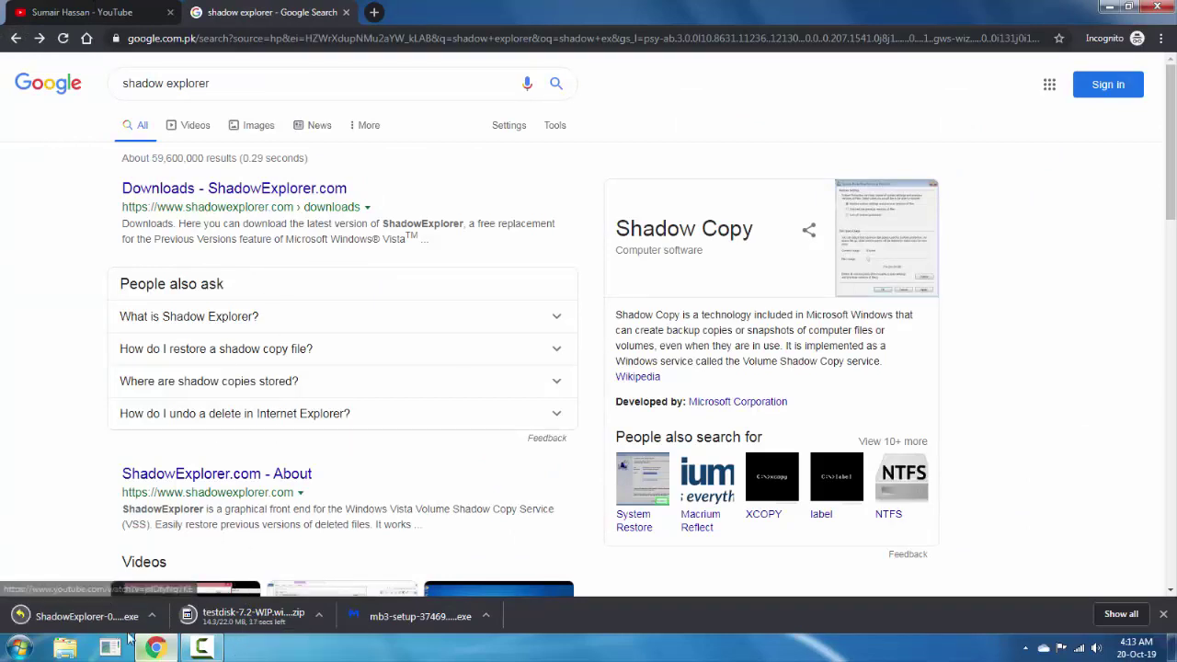
pyautogui.click(76, 617)
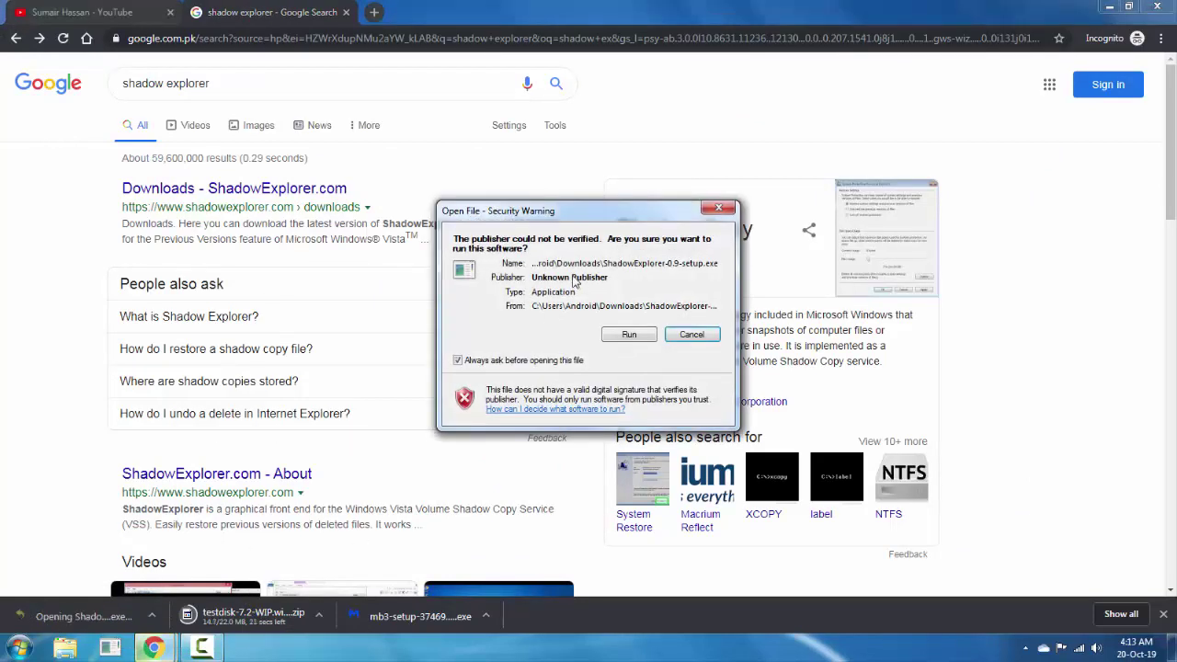
pyautogui.click(626, 335)
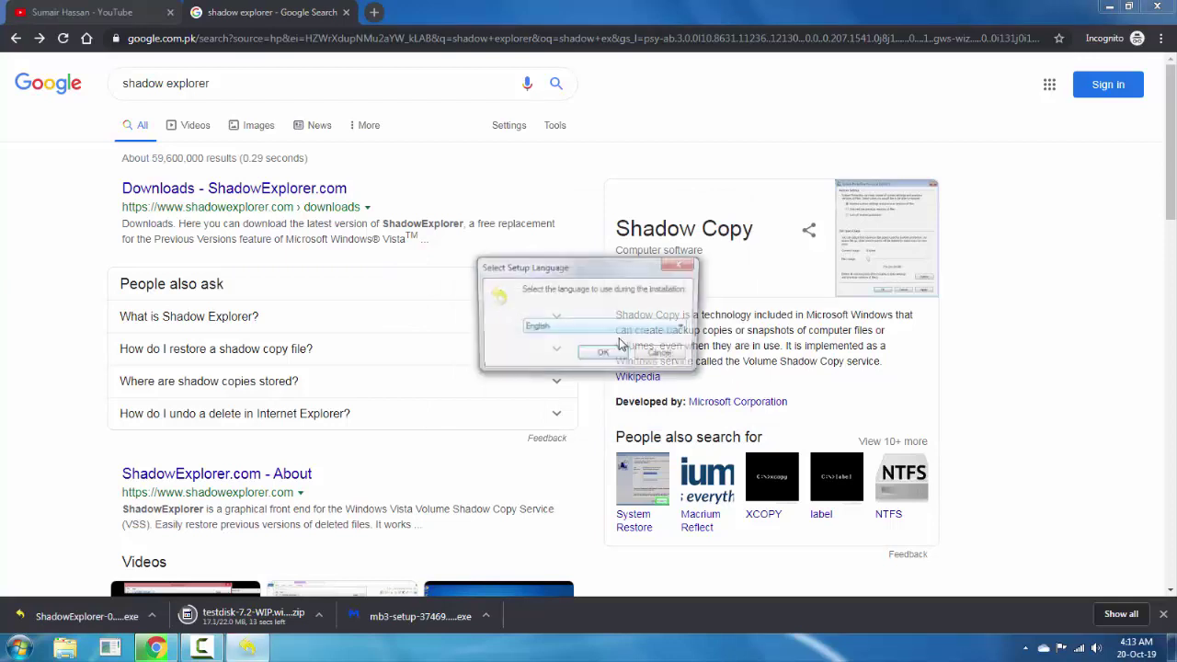
pyautogui.click(603, 357)
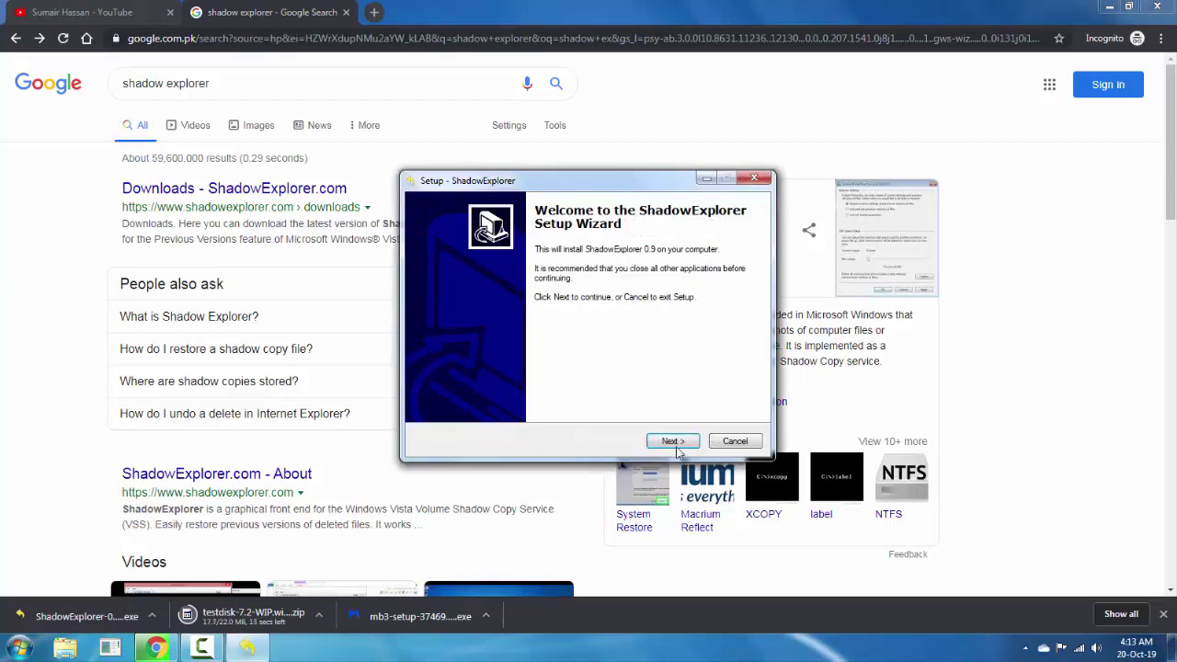
pyautogui.click(677, 441)
pyautogui.click(466, 397)
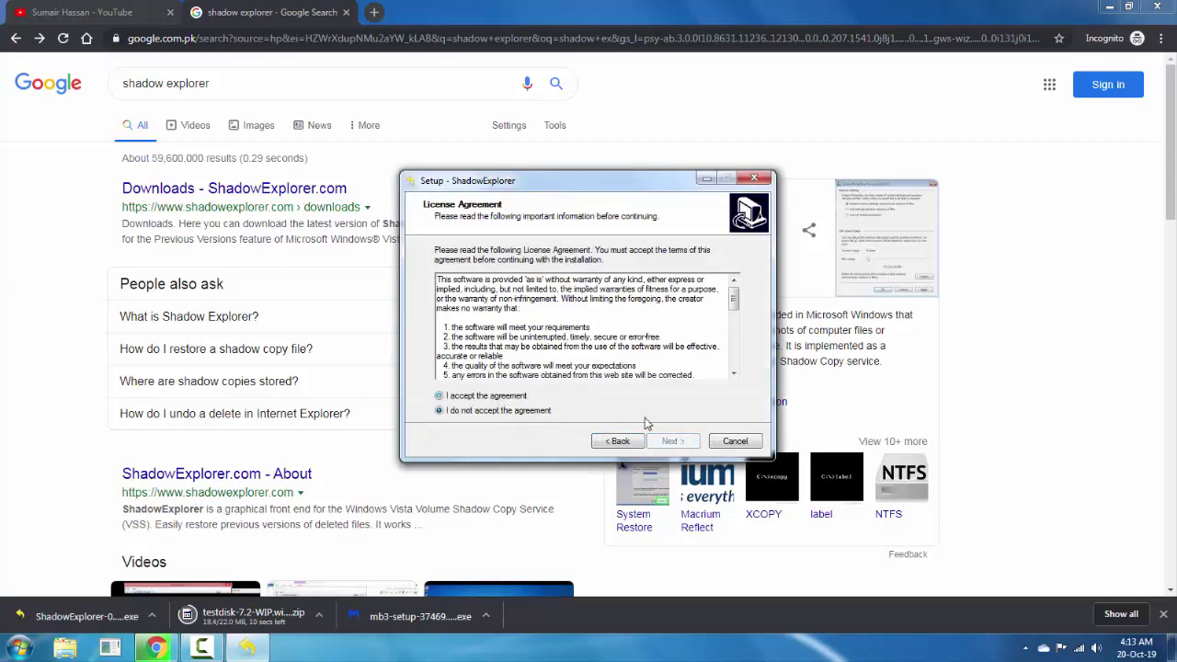
pyautogui.click(672, 442)
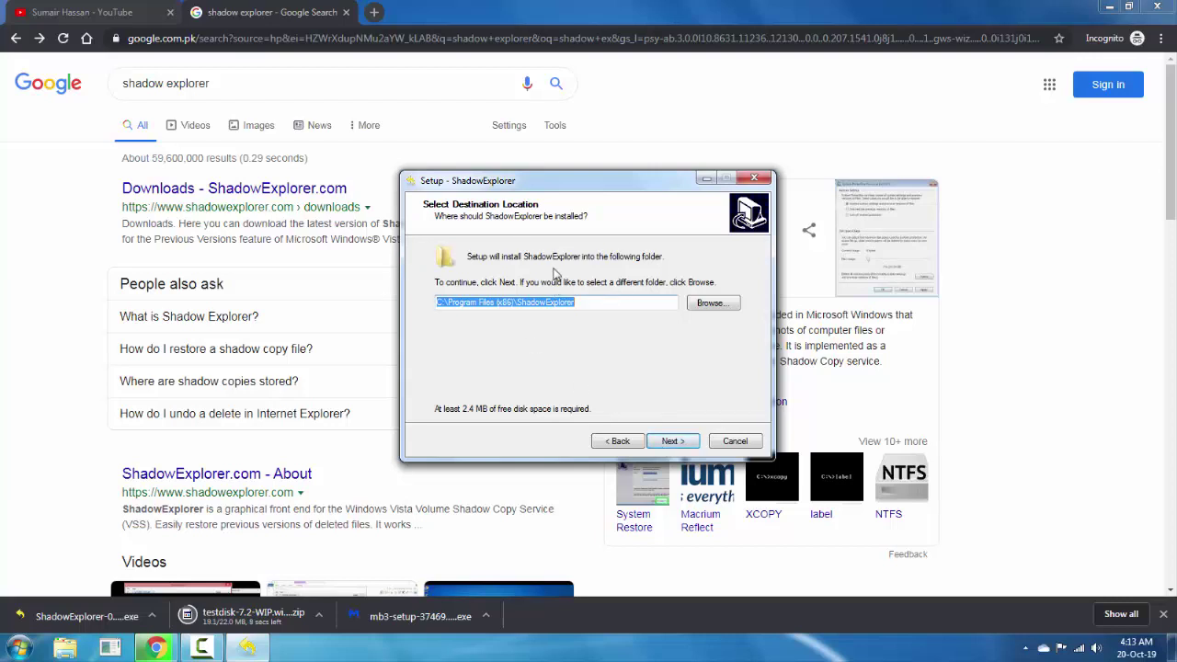
# Step: Install ShadowExplorer with the default destination and Start Menu folder, keeping the Create Desktop Icon option
pyautogui.moveTo(541, 180); pyautogui.dragTo(380, 117)
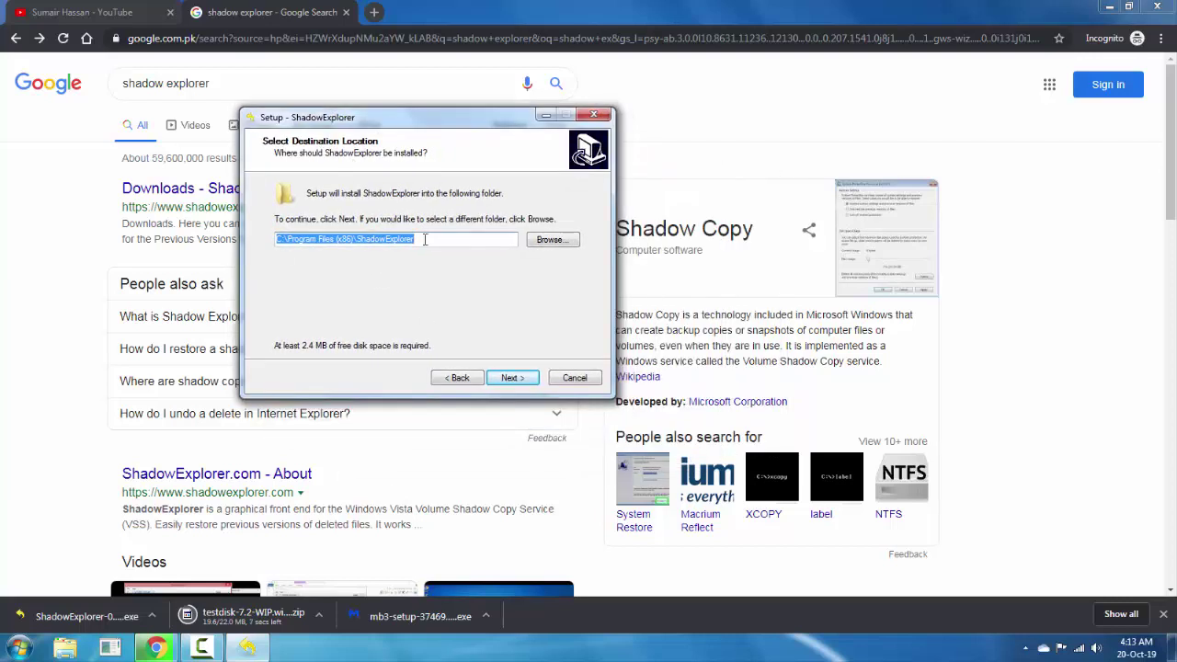
pyautogui.click(553, 240)
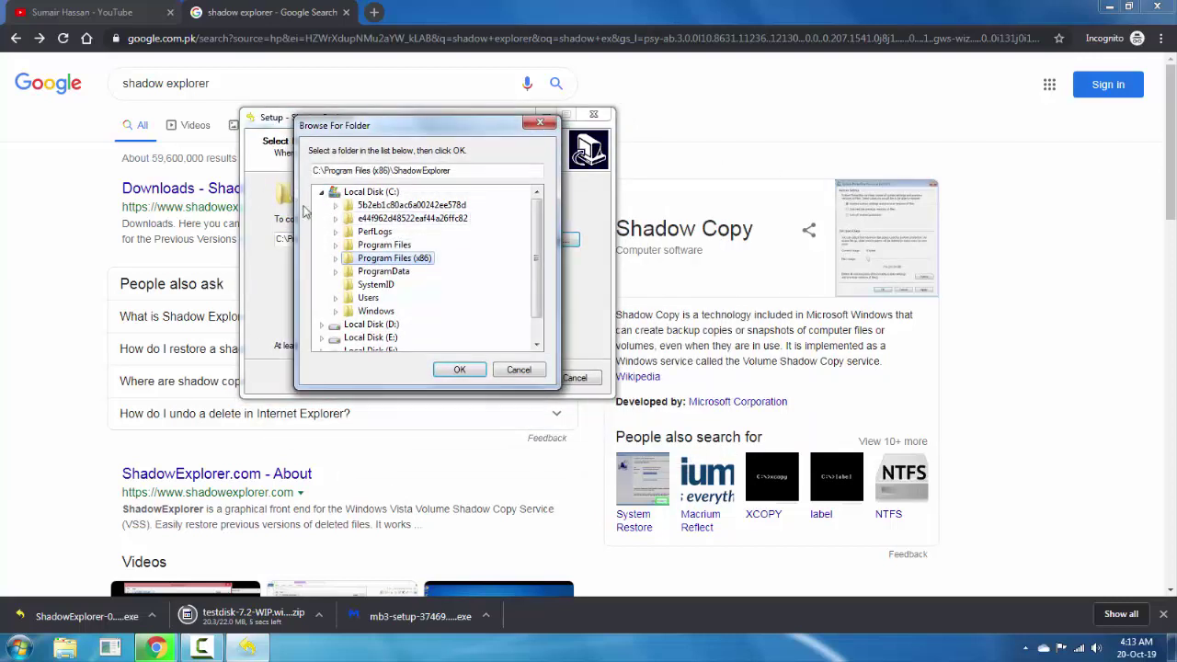
pyautogui.click(513, 371)
pyautogui.click(521, 380)
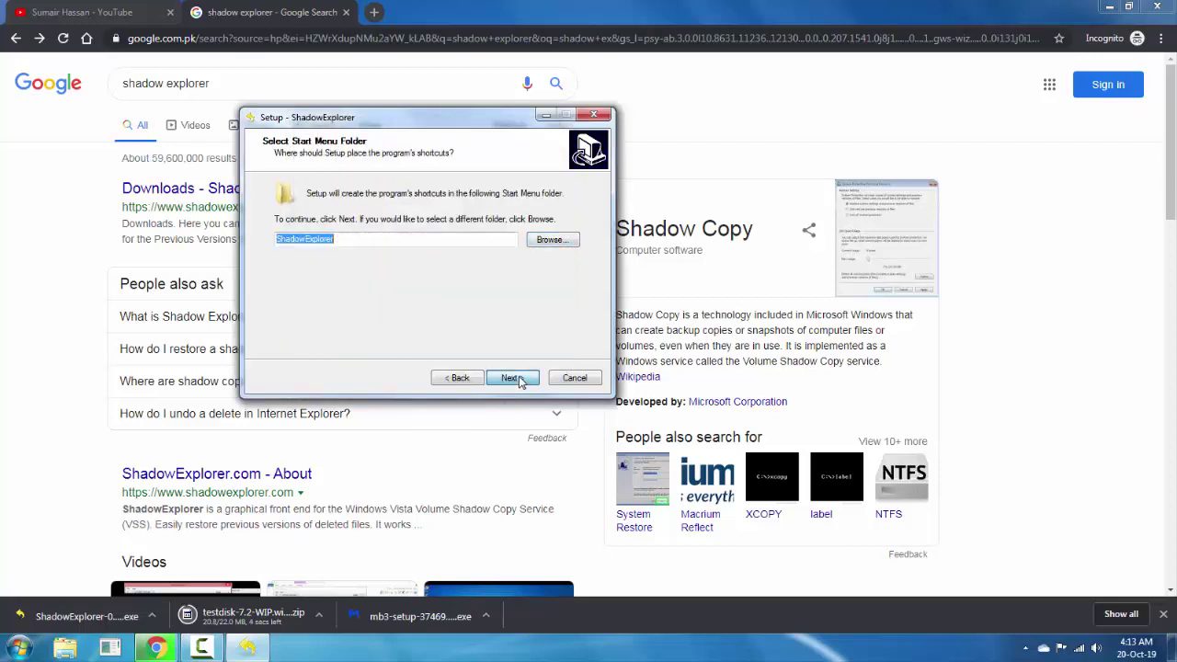
pyautogui.click(512, 379)
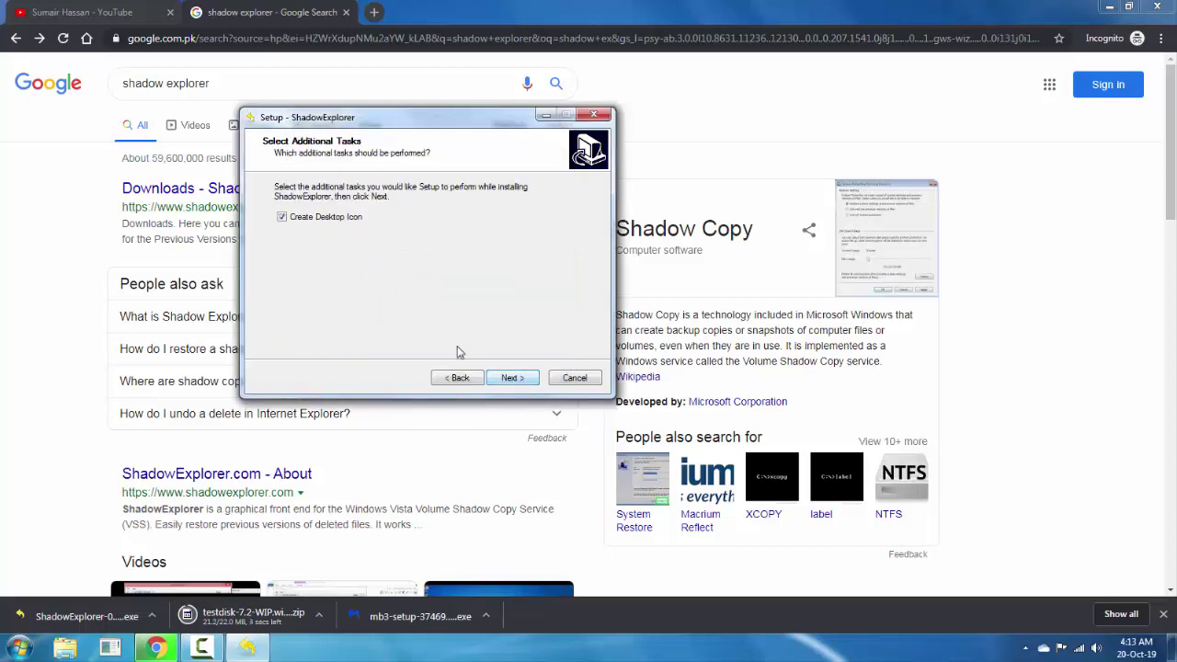
pyautogui.click(522, 380)
pyautogui.click(515, 380)
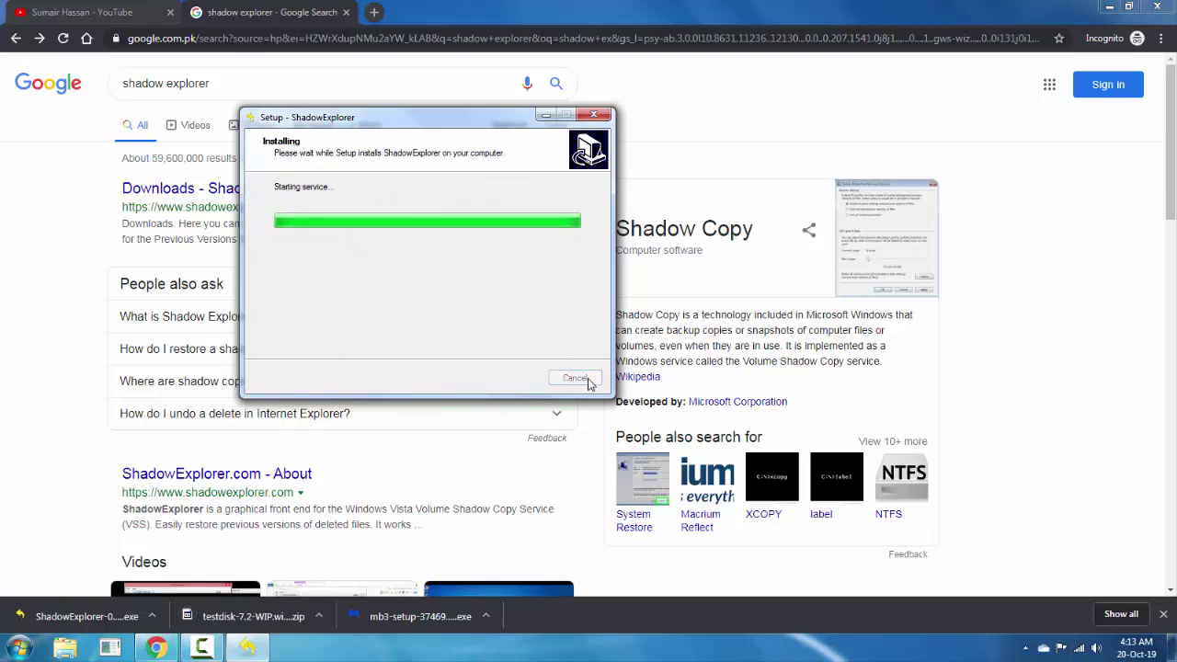
# Step: Finish the setup, bring up ShadowExplorer, and show the C: drive's shadow copy dated 10-Aug-19 4:04:48 AM
pyautogui.click(515, 379)
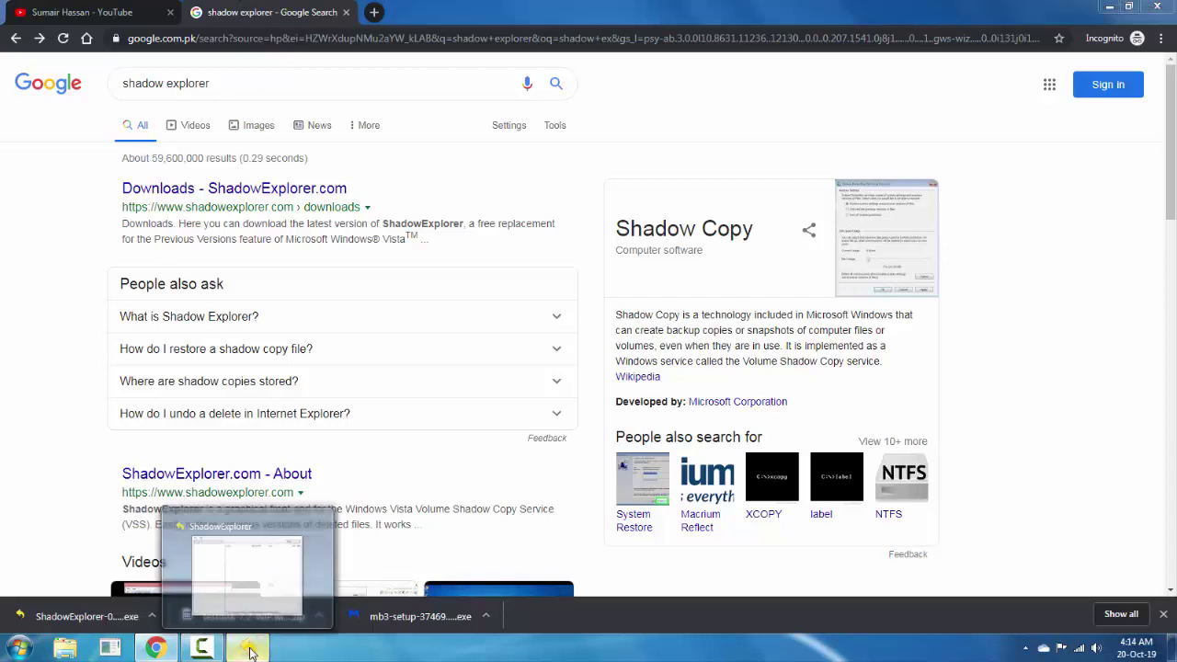
pyautogui.click(251, 652)
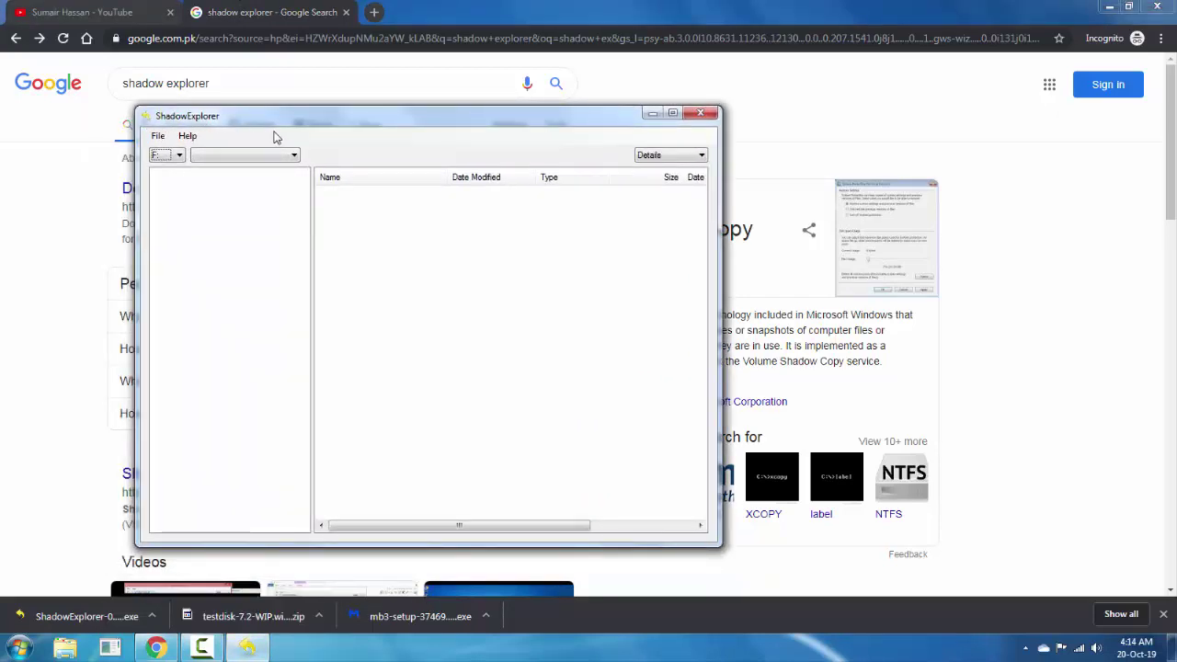
pyautogui.click(169, 156)
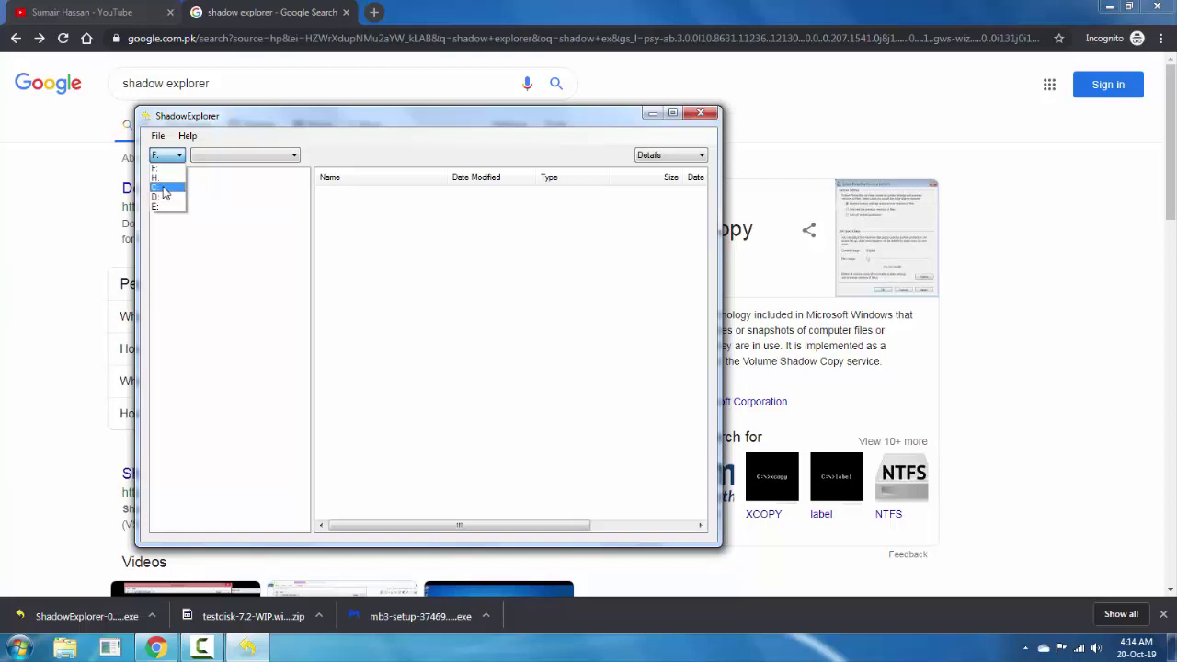
pyautogui.click(169, 186)
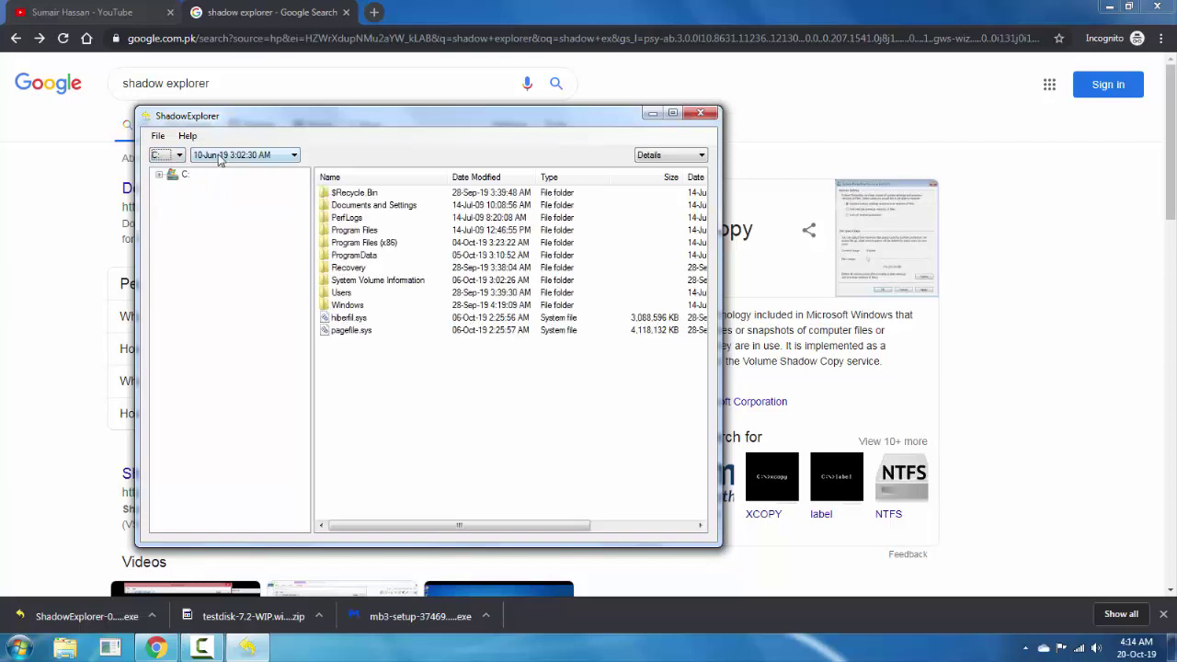
pyautogui.click(221, 157)
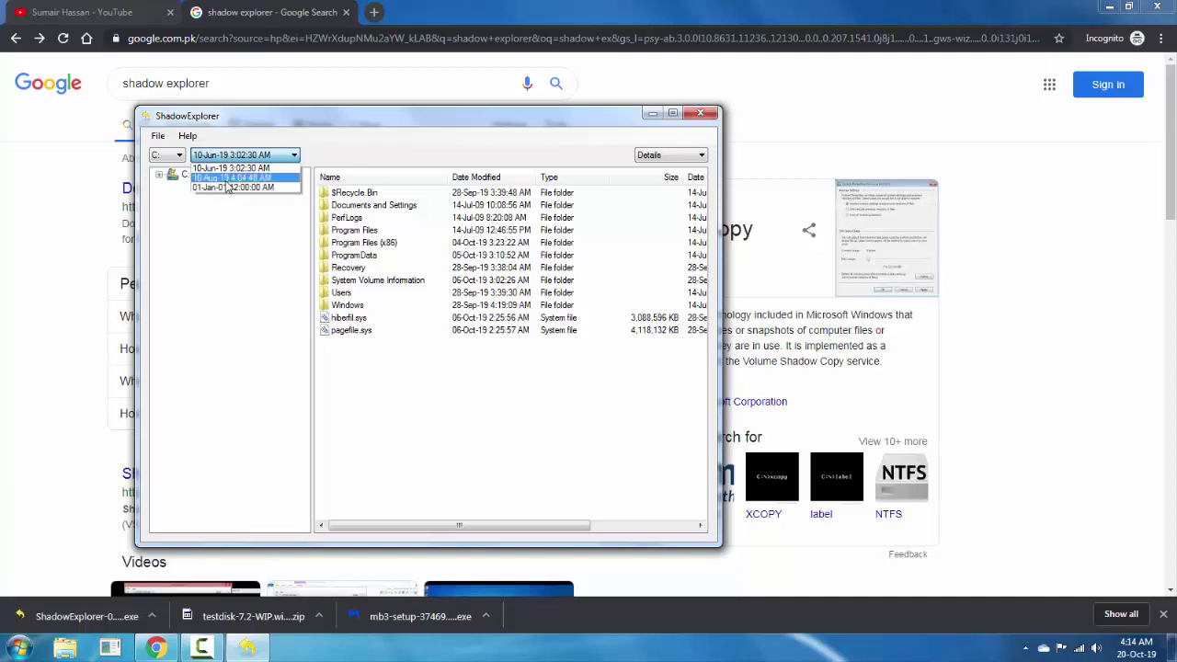
pyautogui.click(227, 179)
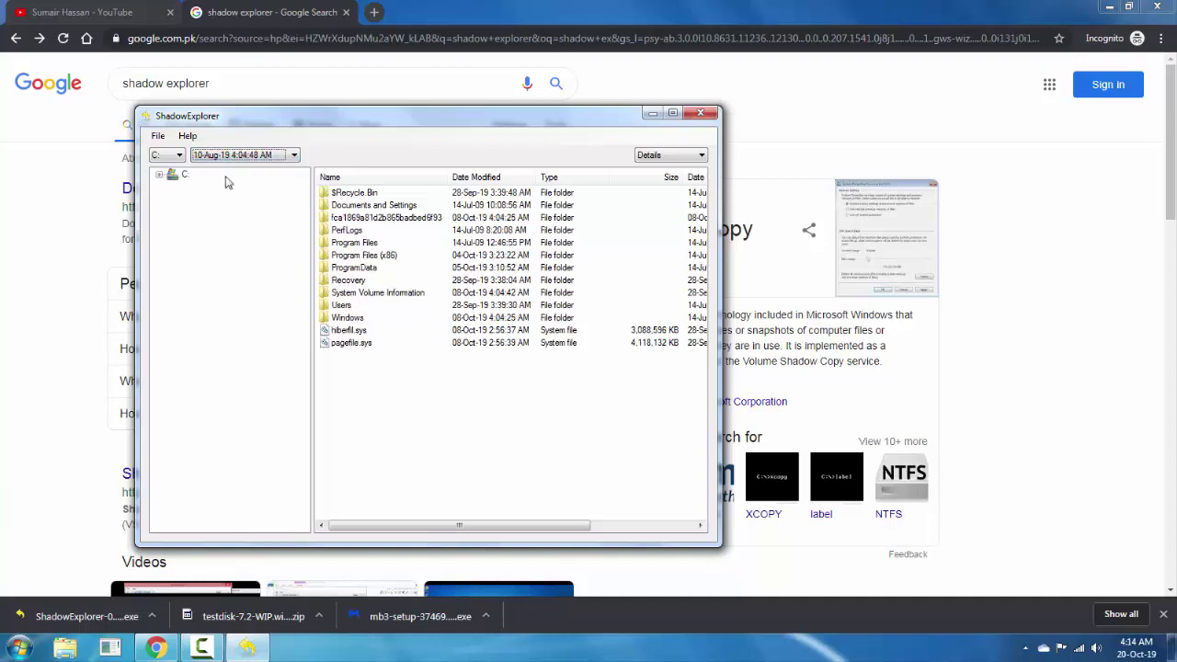
# Step: Browse the shadow copy to the OneDrive folder under Users > Android and select desktop.ini
pyautogui.click(345, 305)
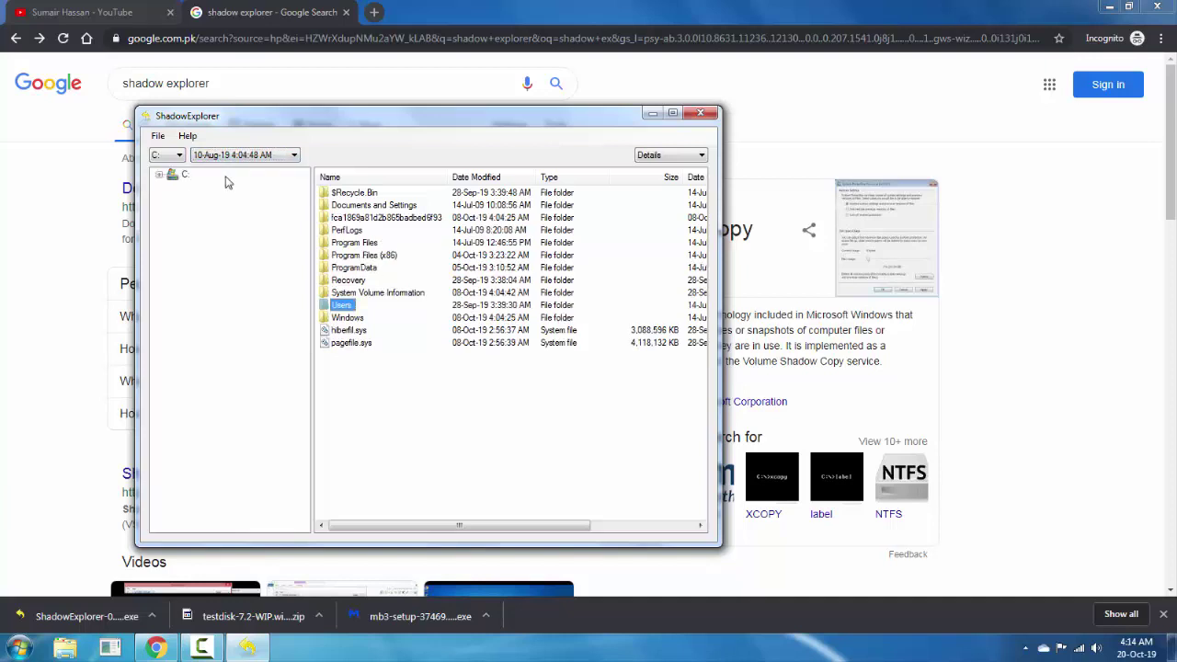
pyautogui.press('Up')
pyautogui.press('Up')
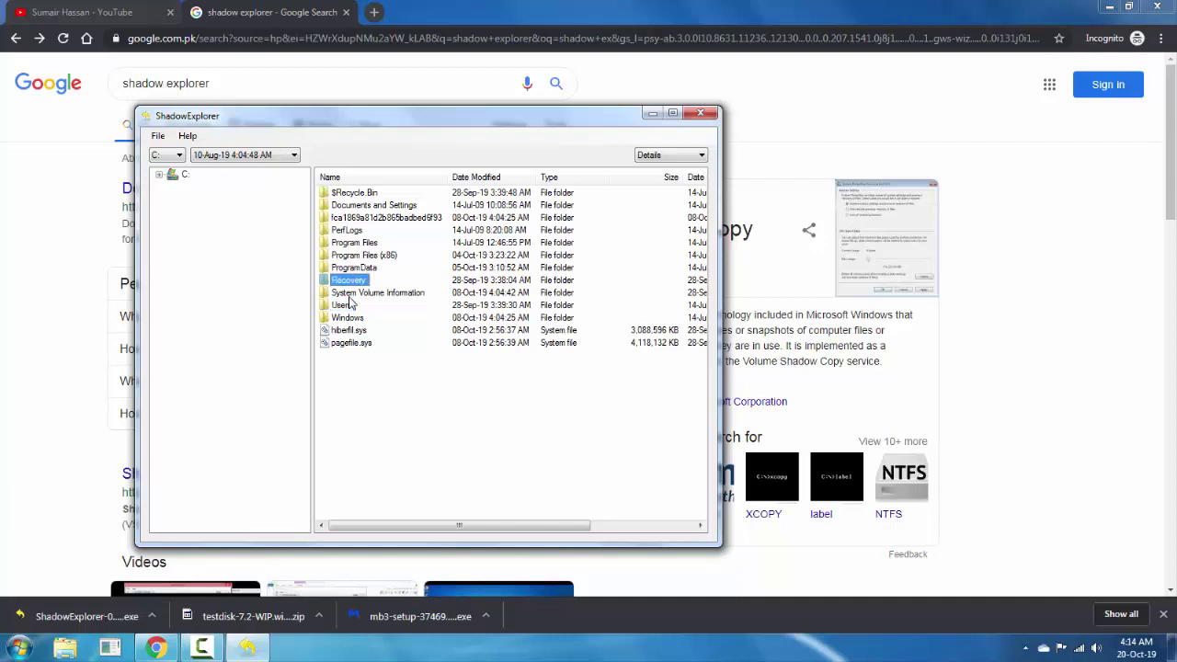
pyautogui.doubleClick(346, 305)
pyautogui.press('Down')
pyautogui.press('Down')
pyautogui.press('Return')
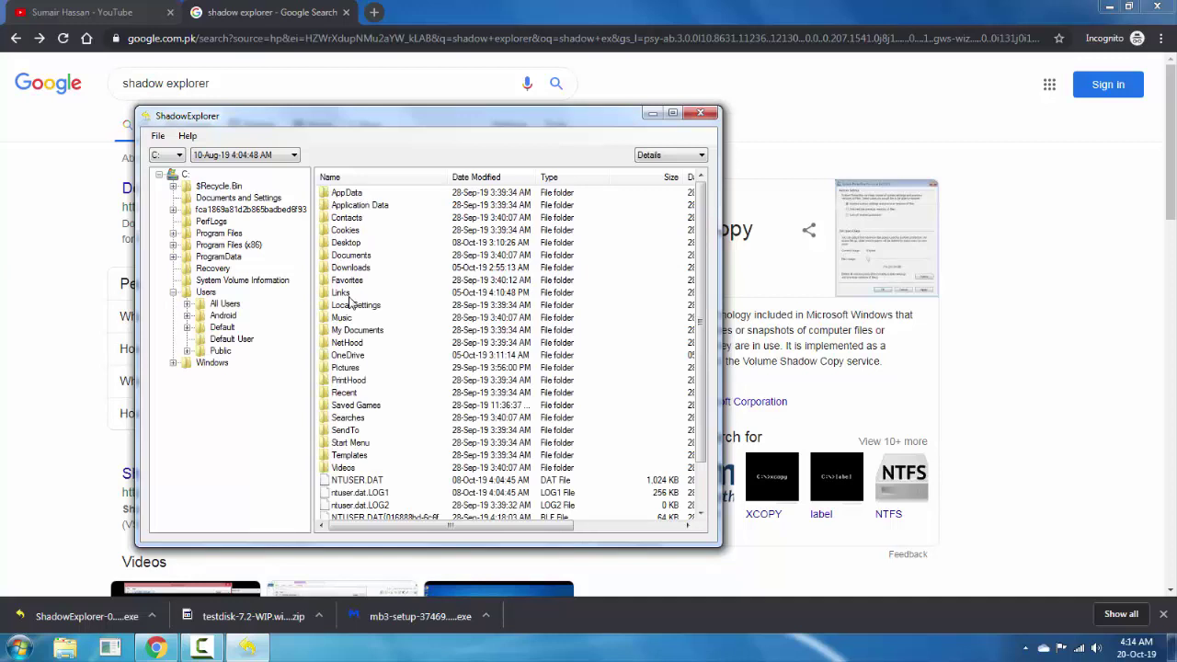
pyautogui.press('o')
pyautogui.press('Return')
pyautogui.press('Down')
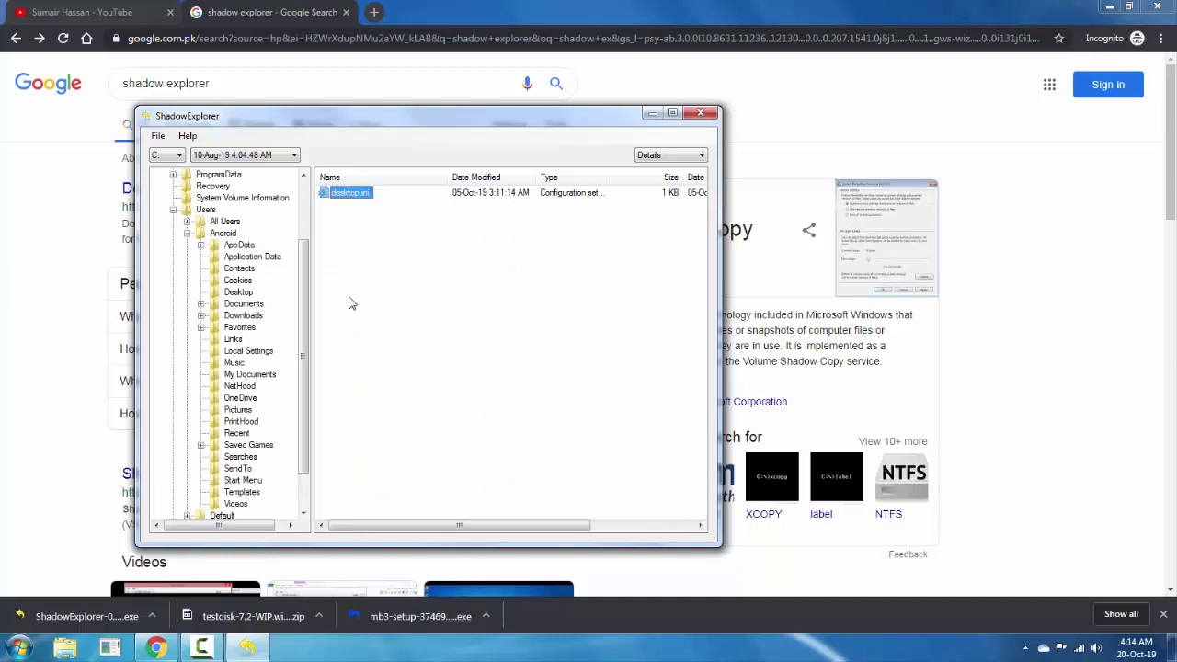
# Step: Try to export desktop.ini from the shadow copy, browsing the Computer drives for a destination and declining to overwrite the existing file
pyautogui.hotkey('shift', 'F10')
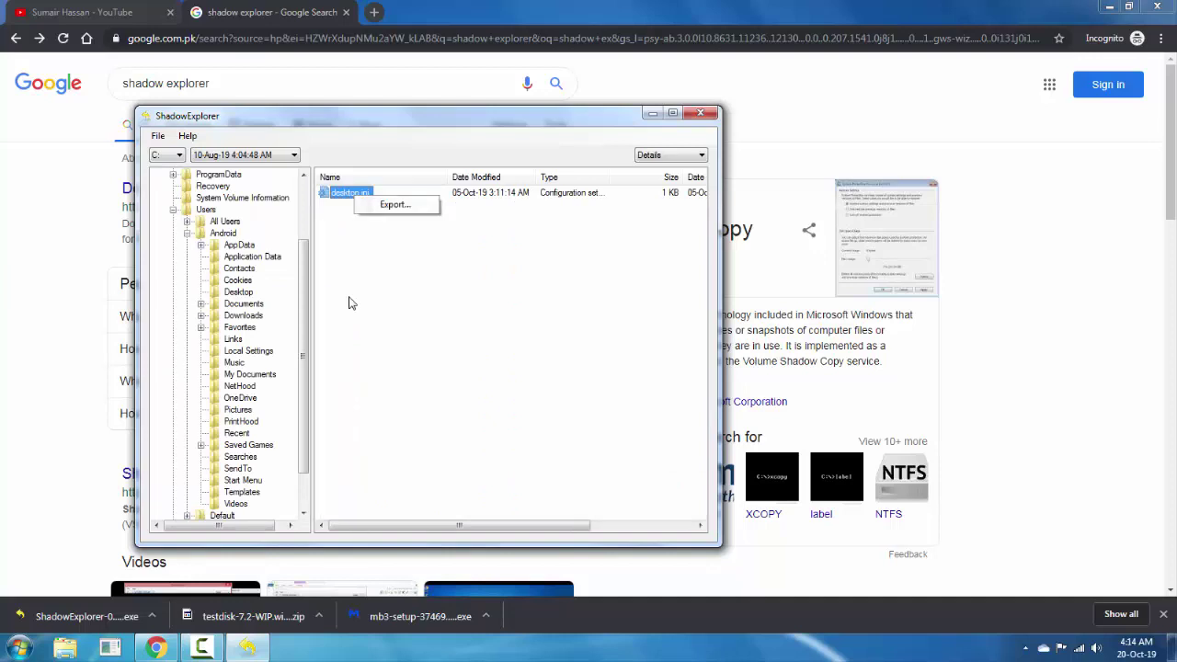
pyautogui.press('Down')
pyautogui.press('Return')
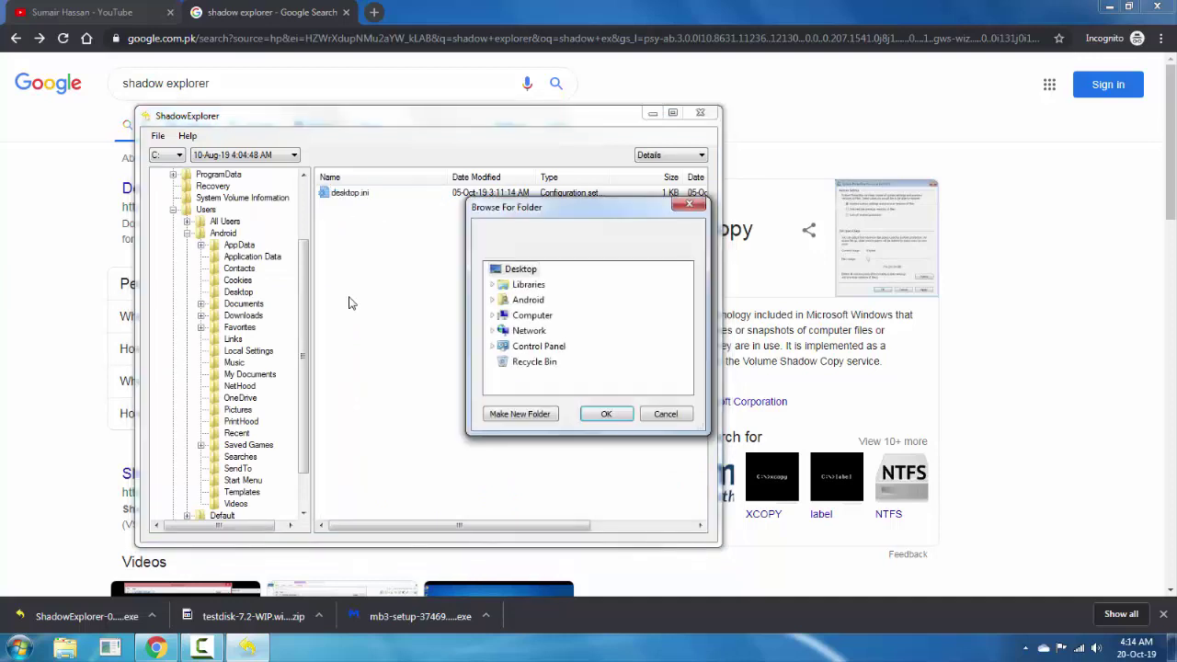
pyautogui.press('Down')
pyautogui.press('Down')
pyautogui.press('Down')
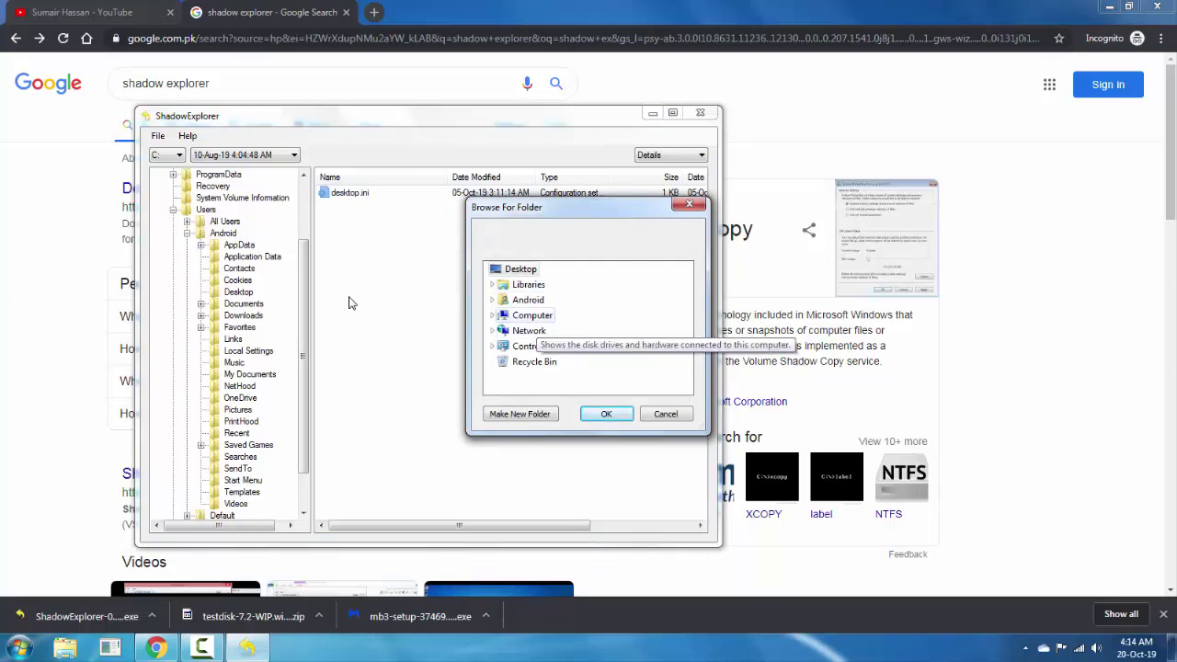
pyautogui.press('Right')
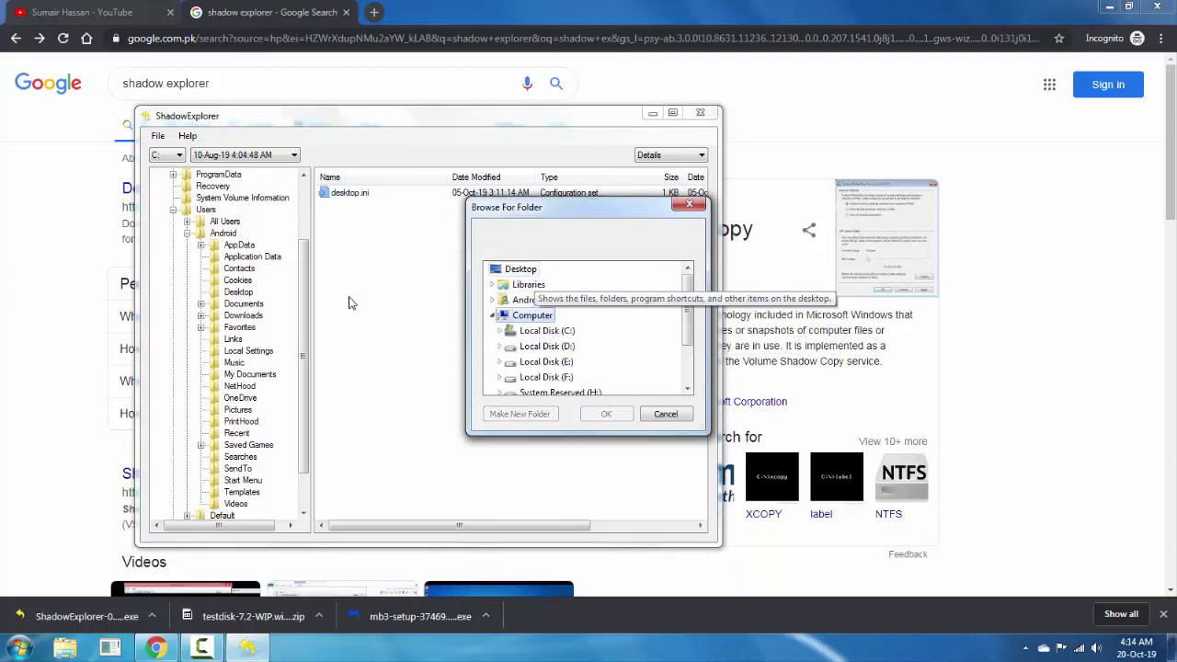
pyautogui.press('Return')
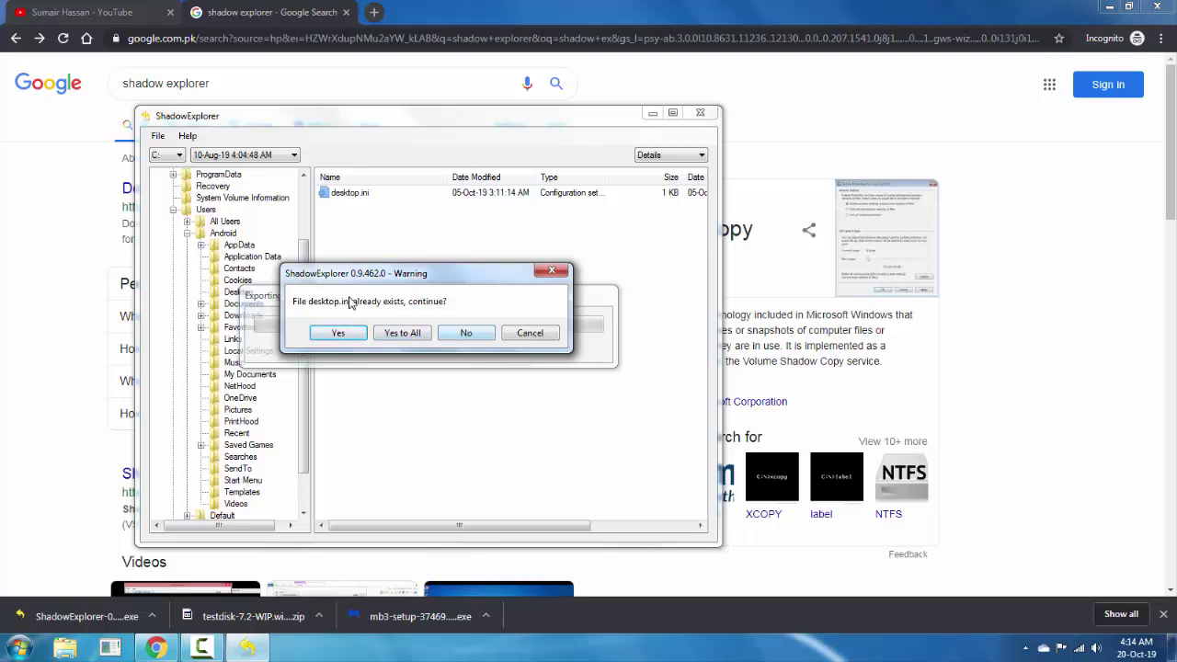
pyautogui.press('Tab')
pyautogui.press('Tab')
pyautogui.press('Return')
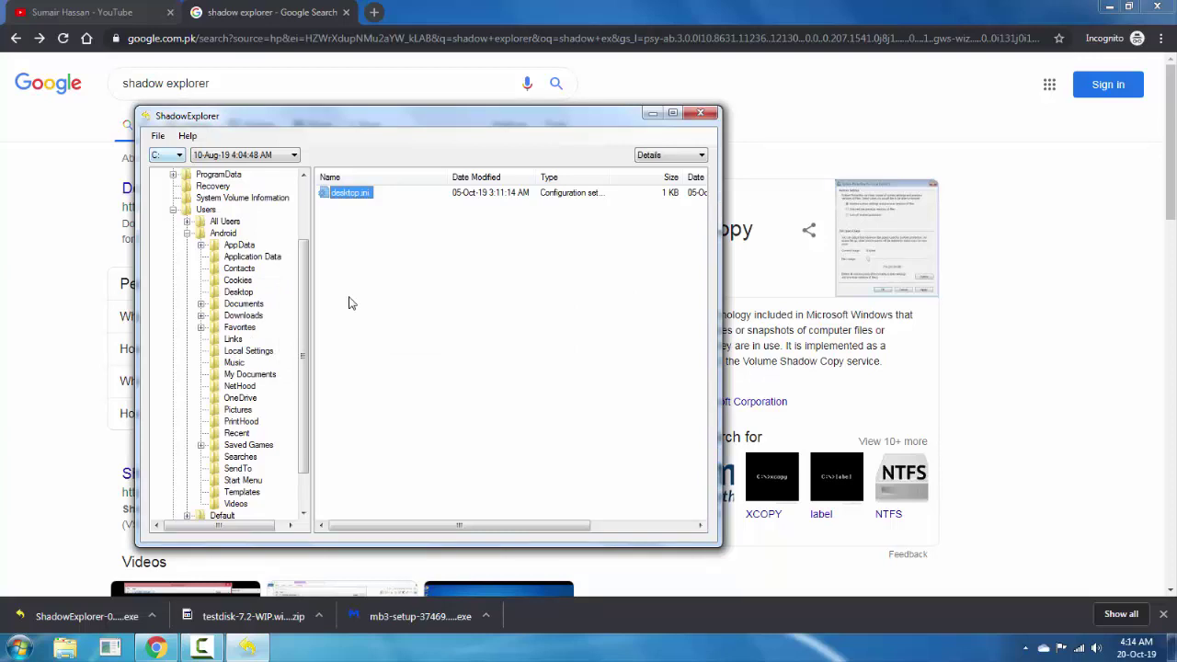
# Step: Look through the drives available in ShadowExplorer and close the program
pyautogui.press('Tab')
pyautogui.press('F4')
pyautogui.press('Up')
pyautogui.press('Up')
pyautogui.press('Down')
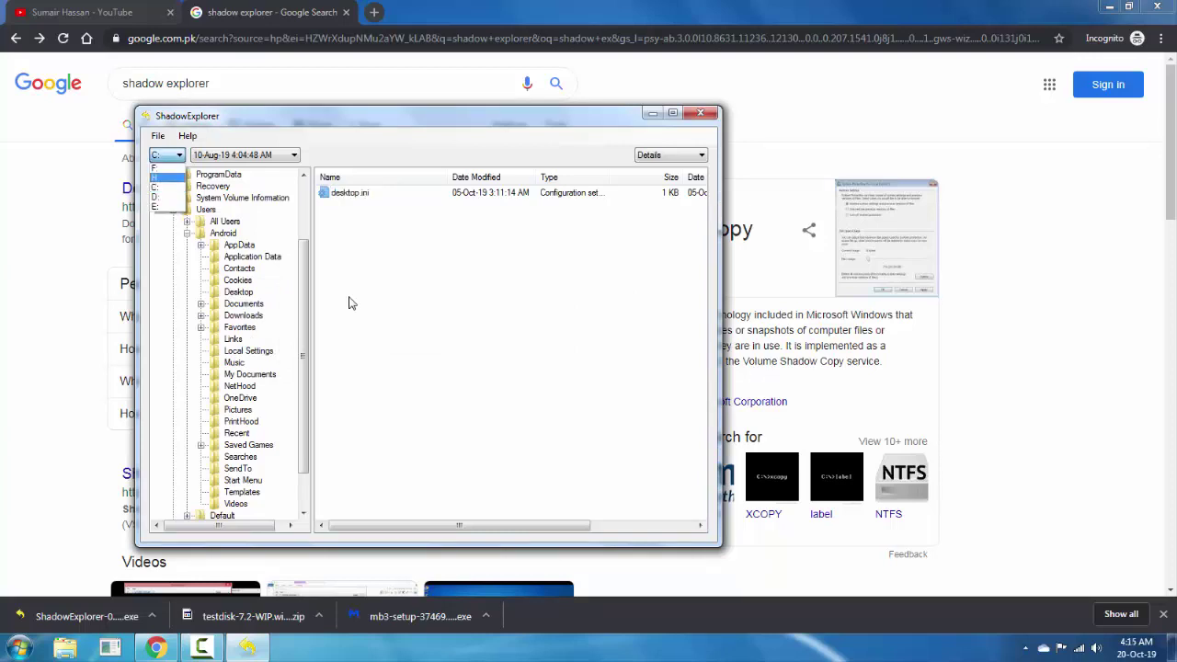
pyautogui.hotkey('alt', 'F4')
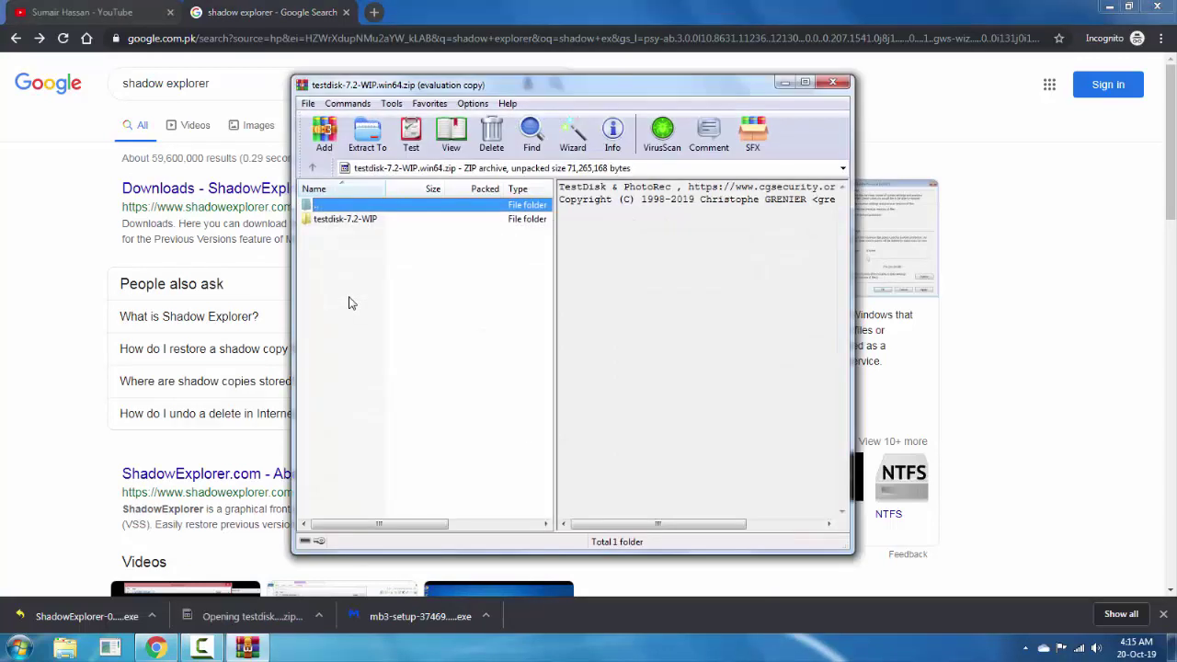
# Step: Open the testdisk-7.2-WIP folder in the downloaded testdisk archive and run qphotorec_win.exe
pyautogui.press('Down')
pyautogui.press('Return')
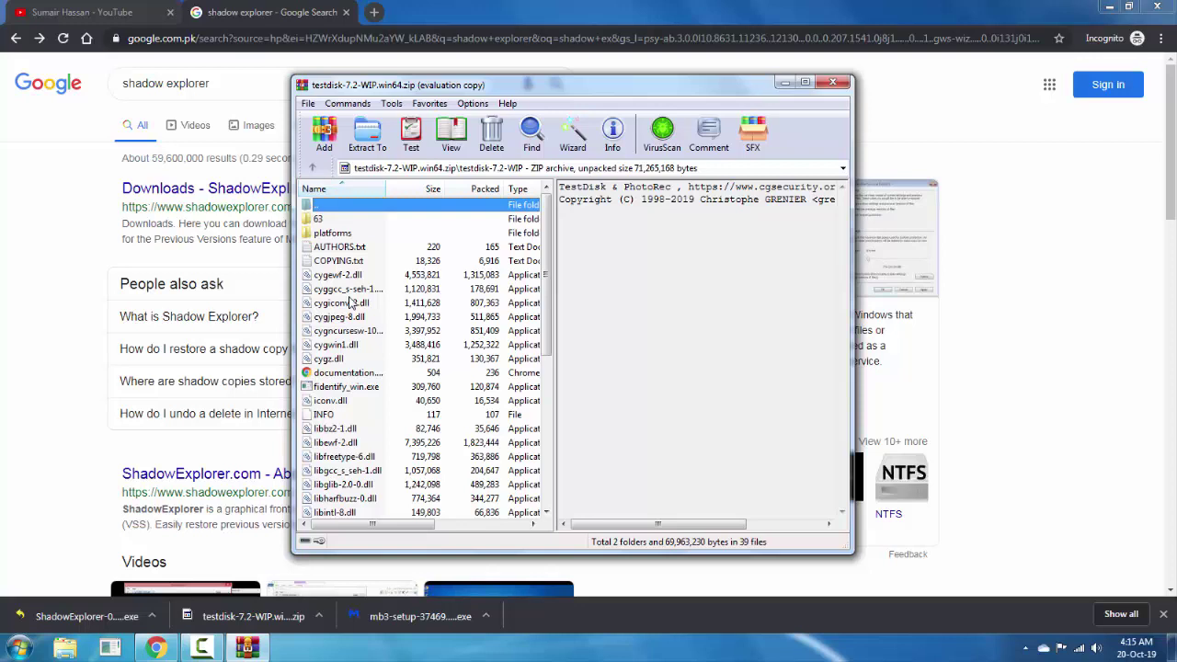
pyautogui.scroll(-2, 349, 302)
pyautogui.scroll(-4, 350, 302)
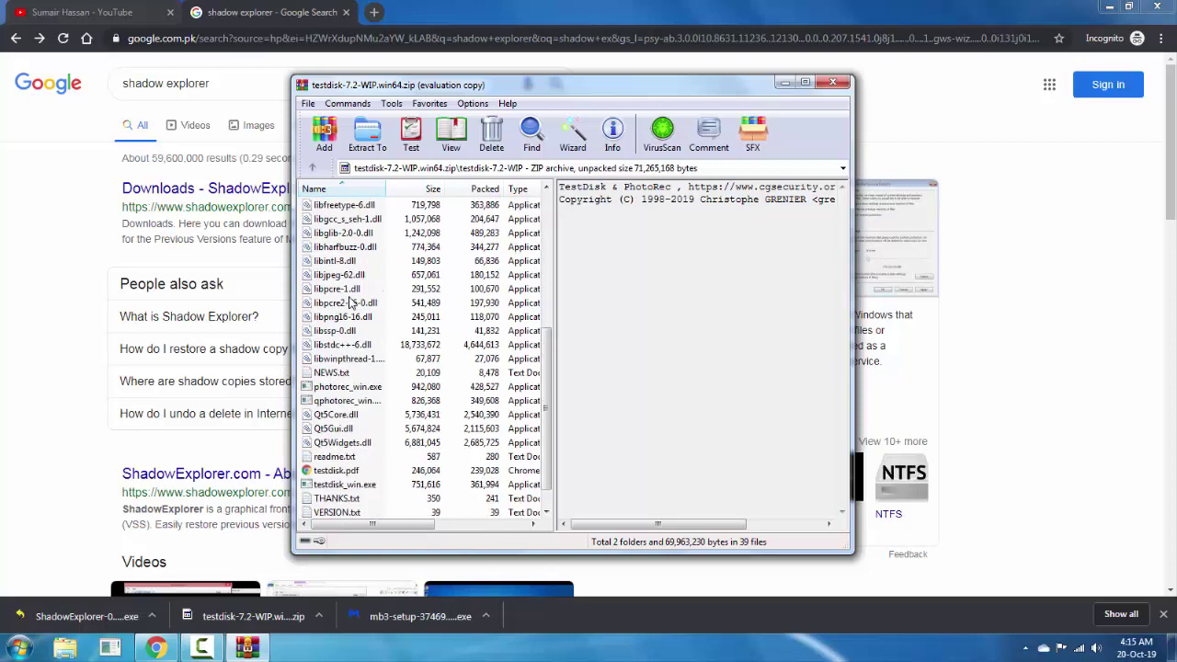
pyautogui.scroll(-1, 349, 303)
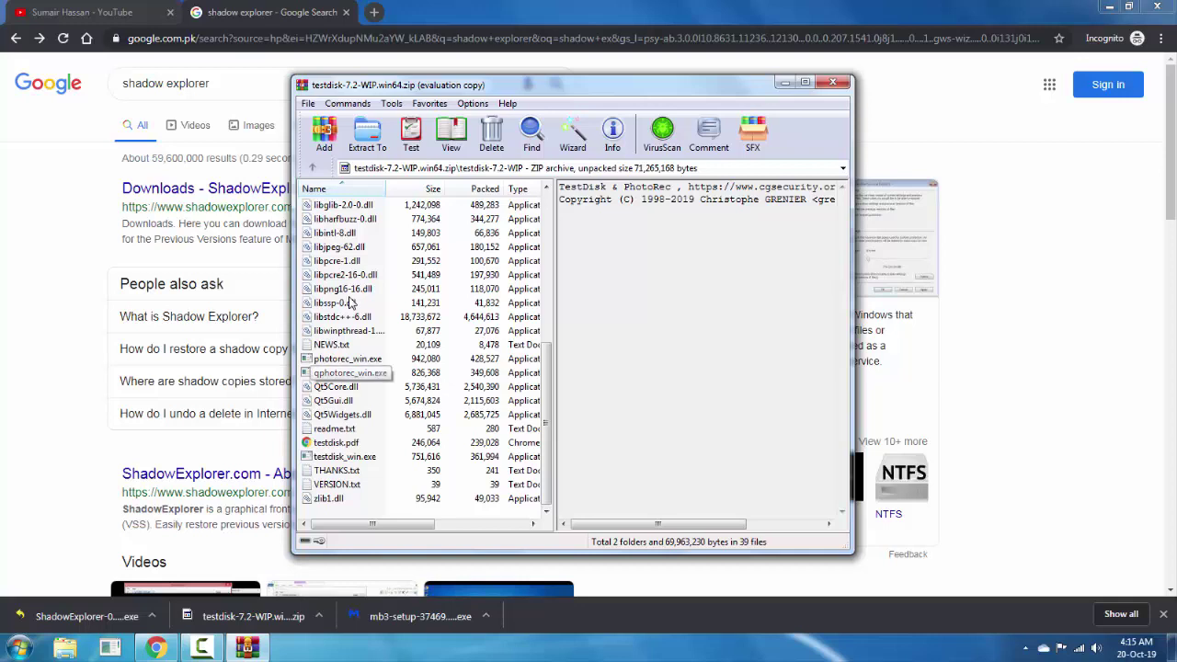
pyautogui.doubleClick(347, 372)
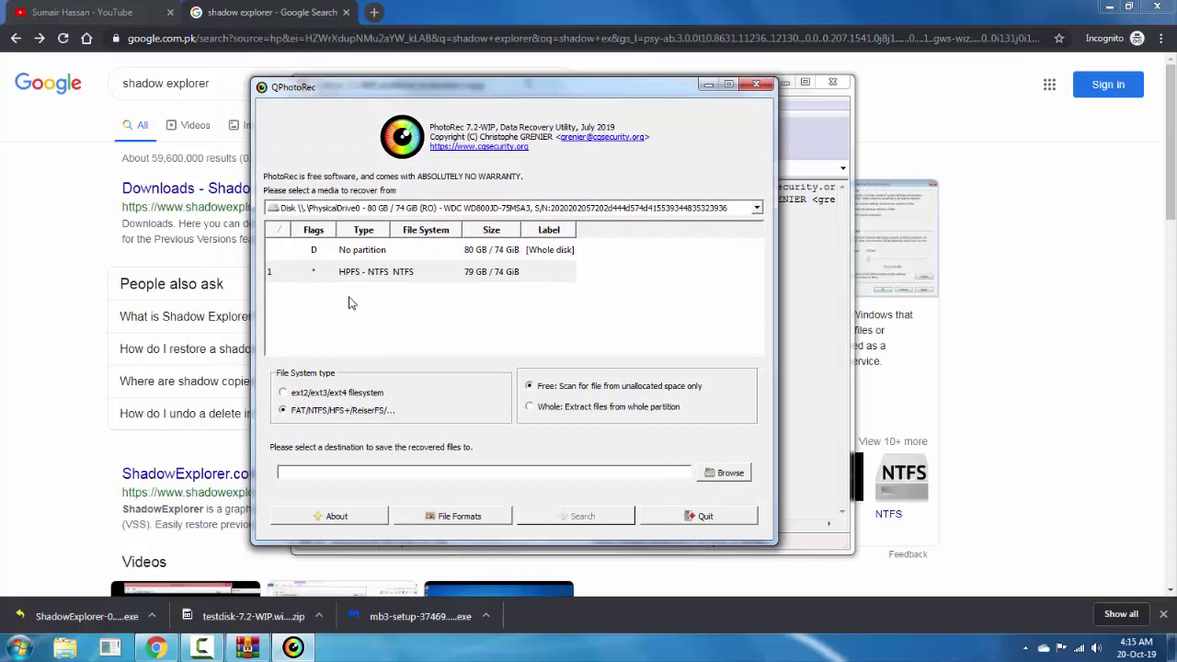
# Step: Choose the 250 GB Hitachi disk, PhysicalDrive1, as the media to recover from in QPhotoRec
pyautogui.hotkey('alt', 'Down')
pyautogui.press('Down')
pyautogui.press('Down')
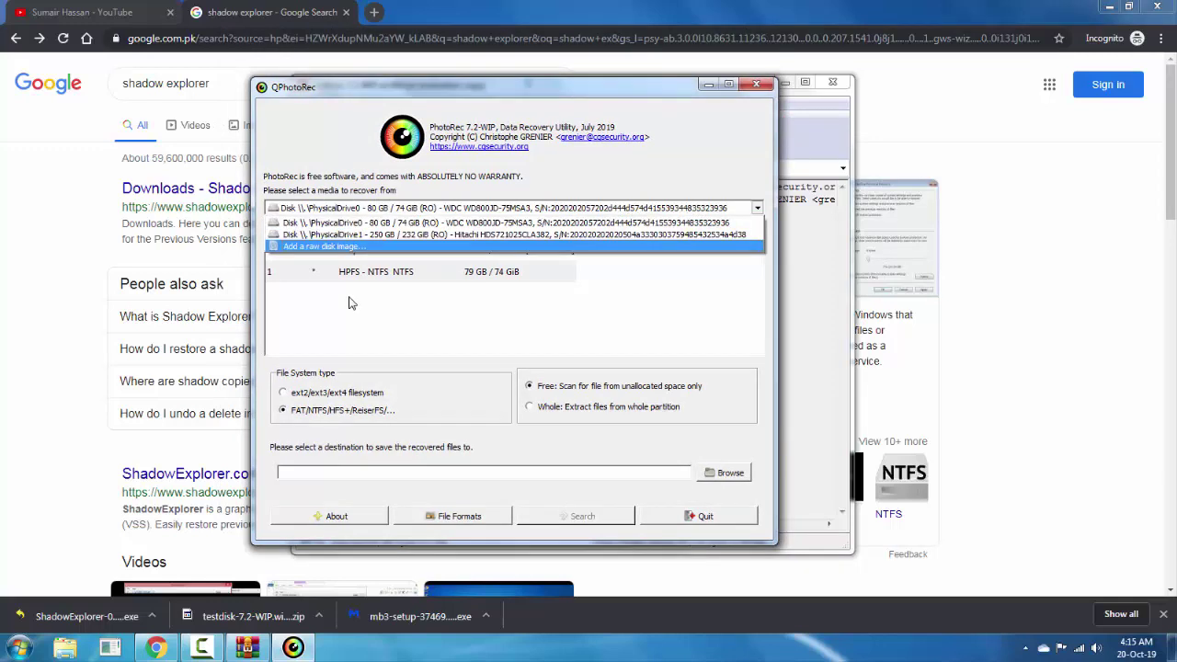
pyautogui.press('Up')
pyautogui.press('Up')
pyautogui.press('Down')
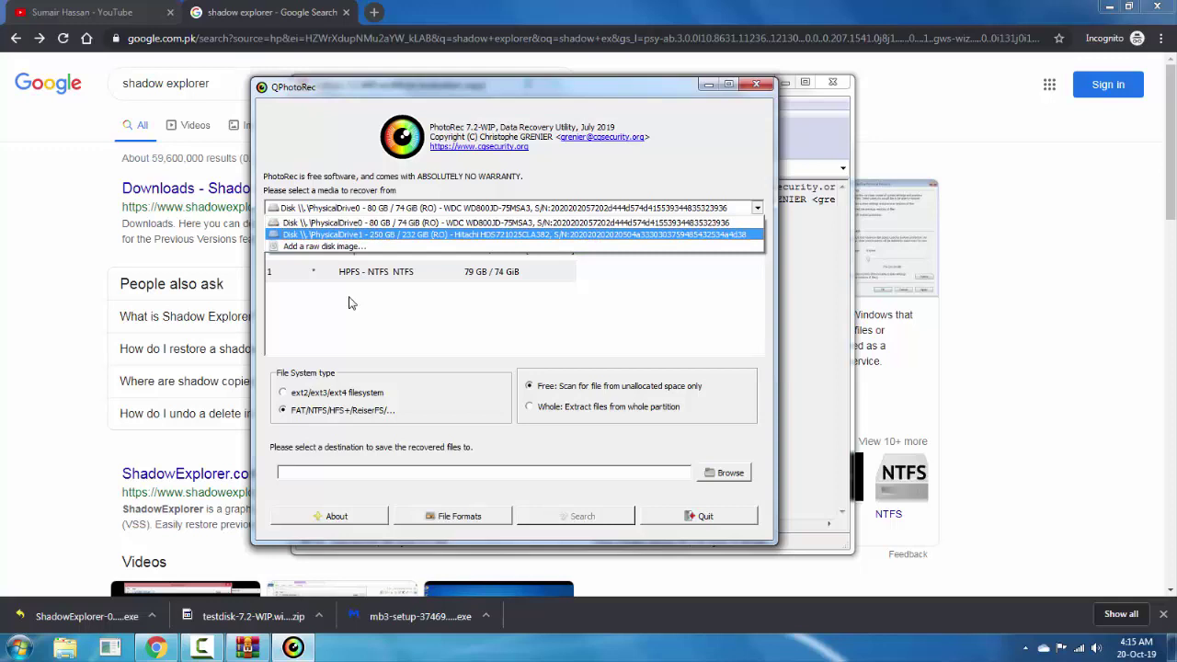
pyautogui.press('Up')
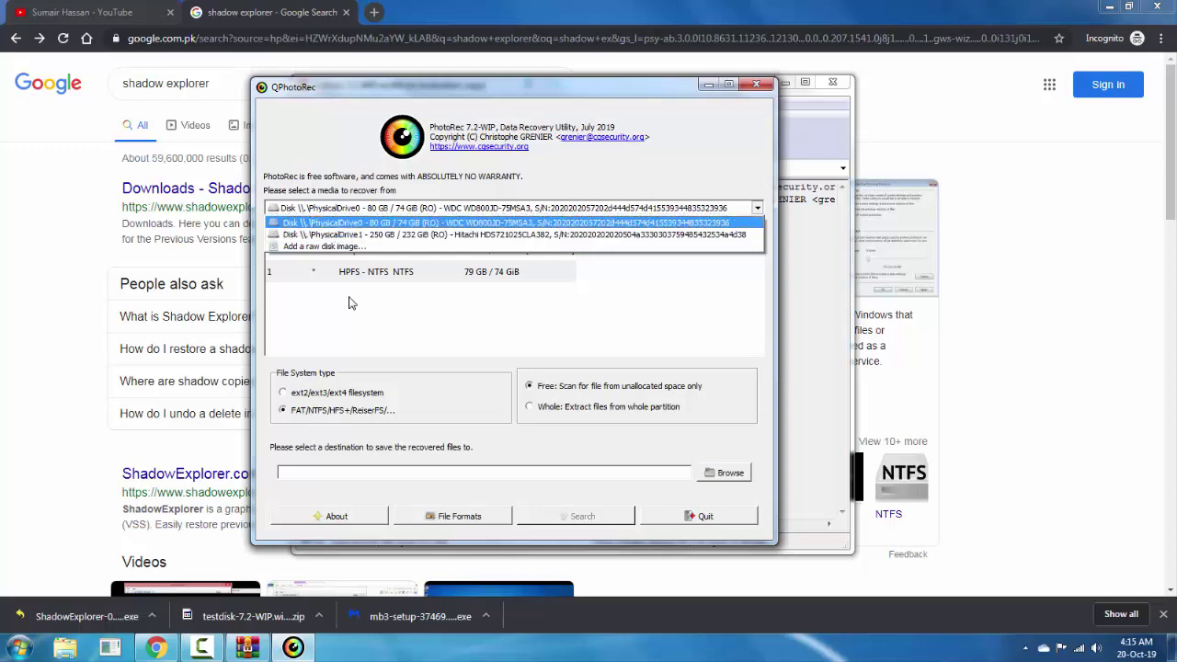
pyautogui.press('Down')
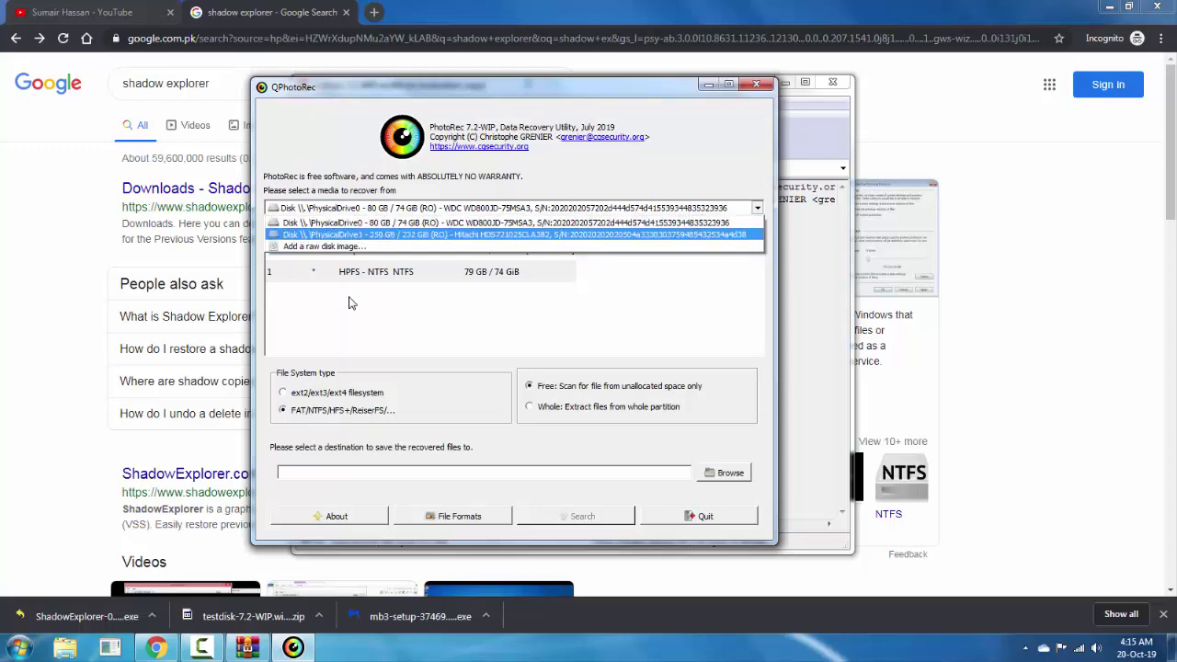
pyautogui.press('Down')
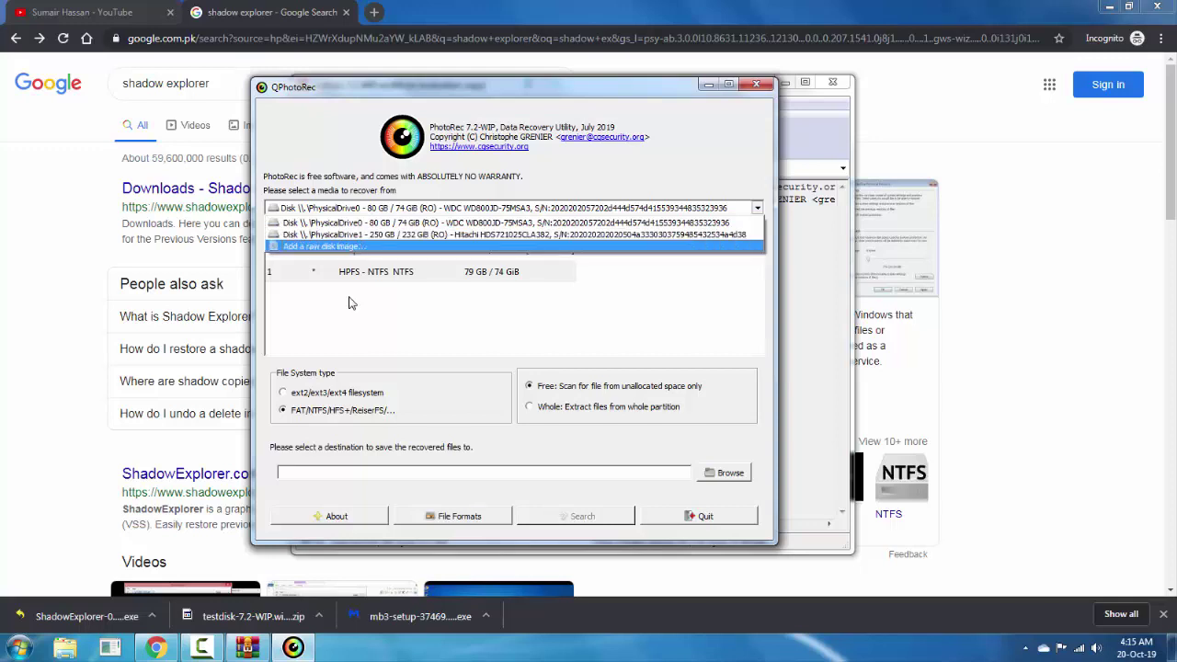
pyautogui.press('Up')
pyautogui.press('Return')
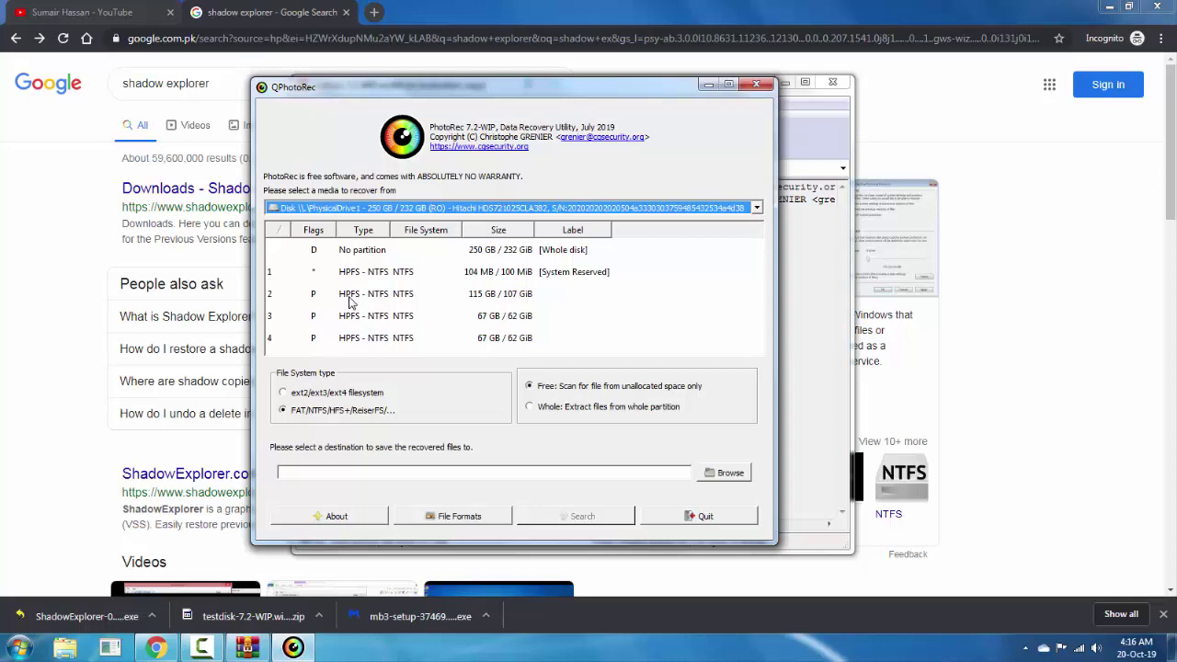
# Step: Select the 67 GB NTFS partition 3 and set F:/test as the destination for the recovered files
pyautogui.click(349, 306)
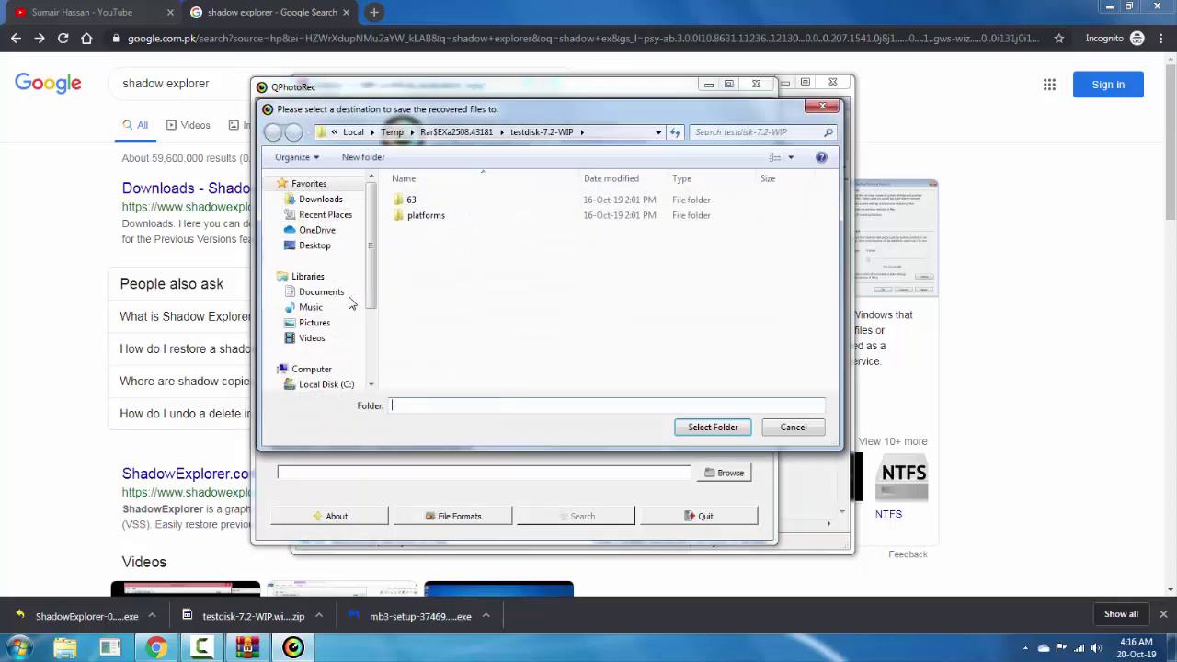
pyautogui.scroll(-3, 349, 304)
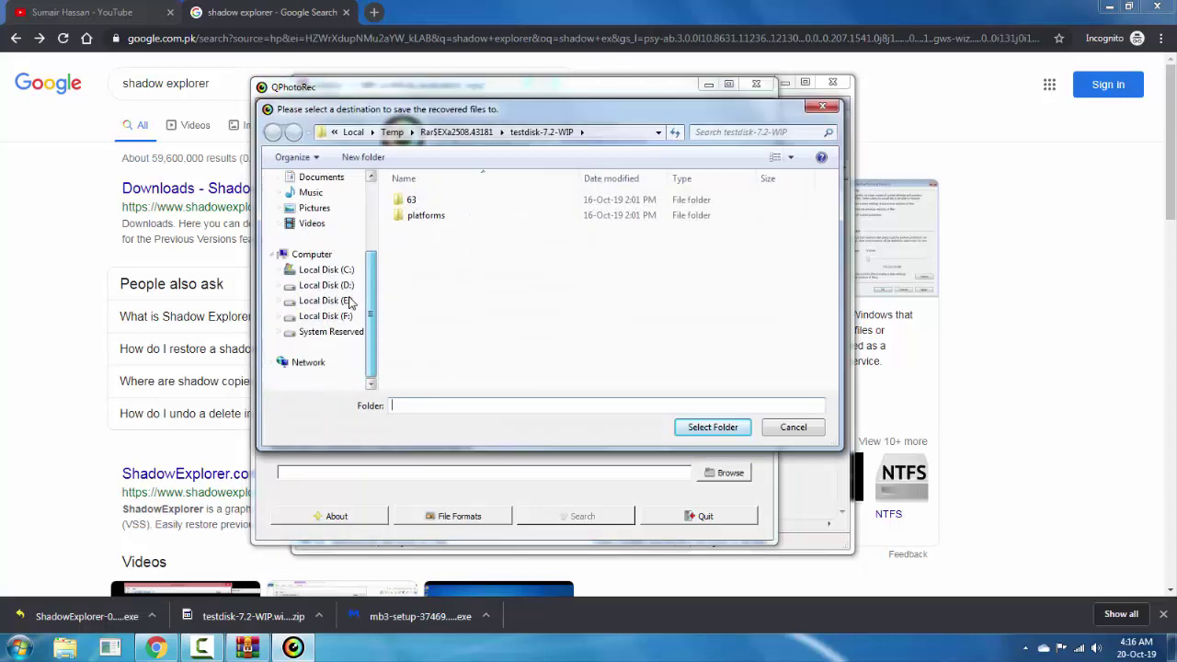
pyautogui.click(345, 315)
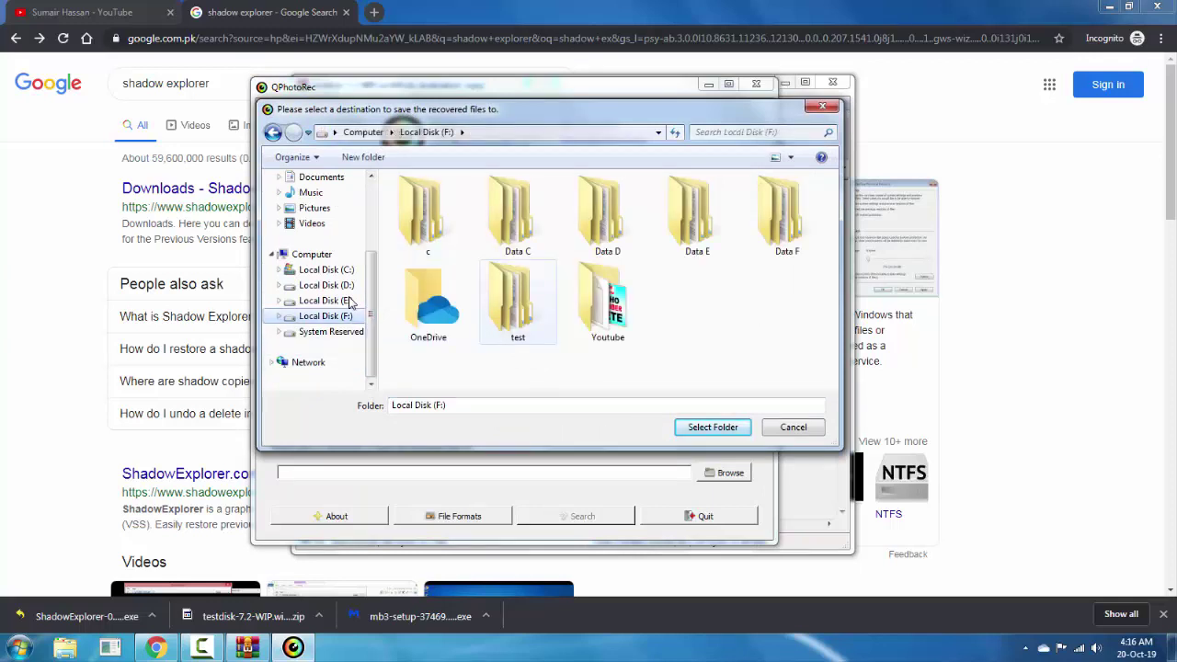
pyautogui.click(518, 304)
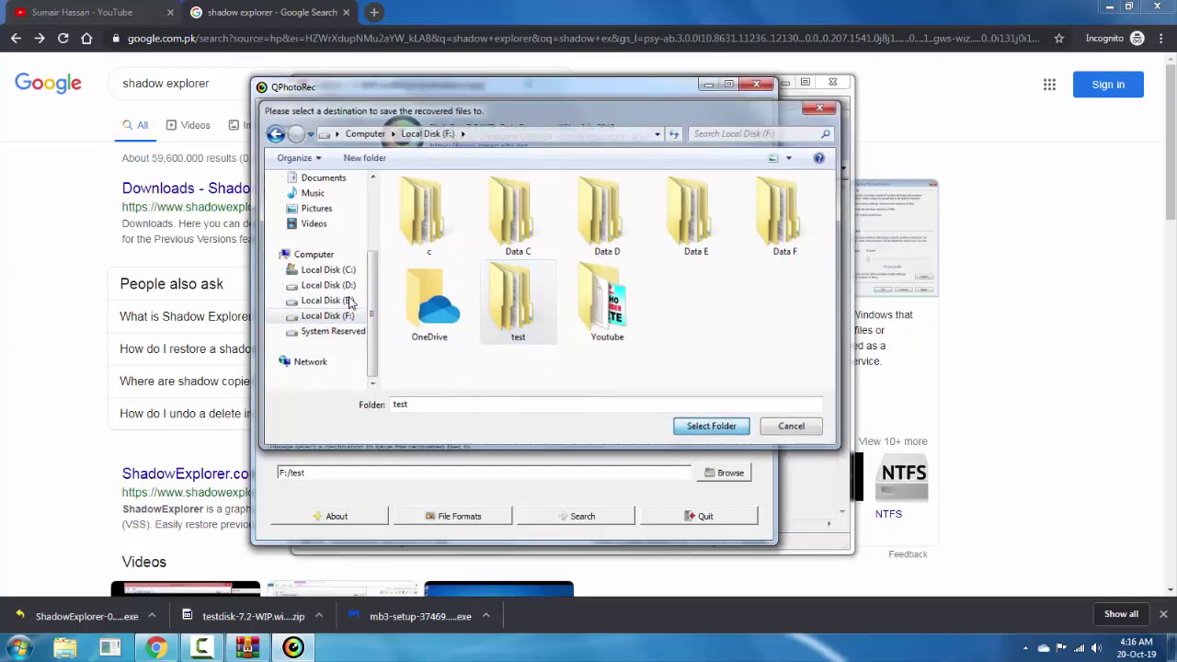
pyautogui.press('Return')
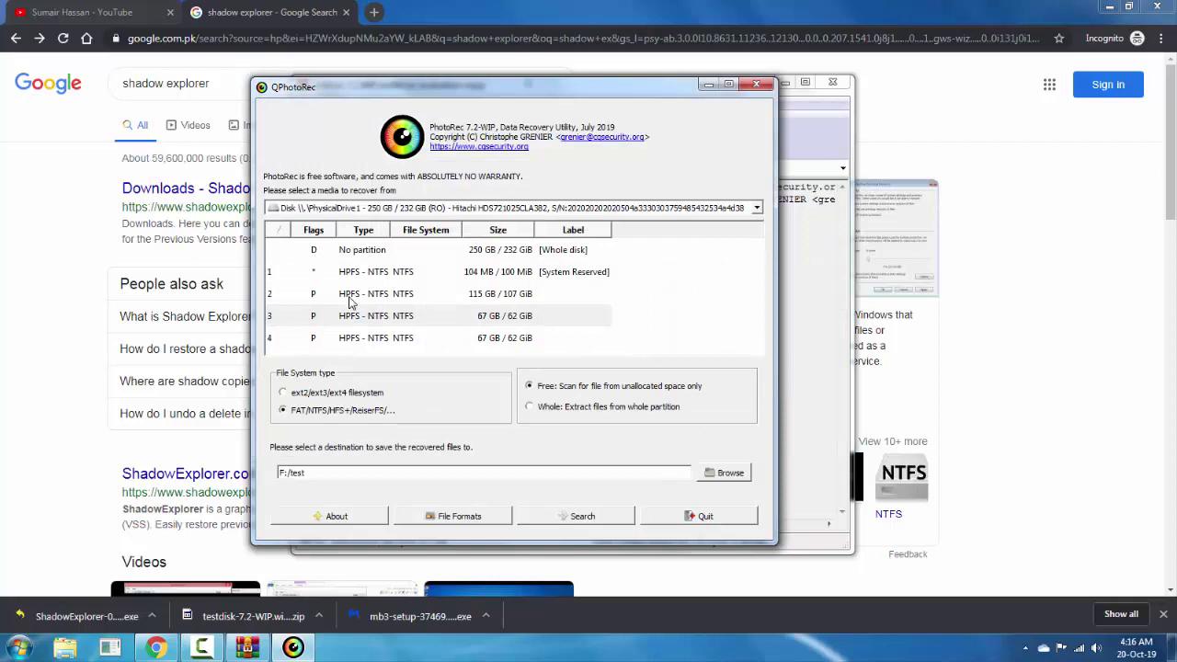
# Step: Look through the list of file formats QPhotoRec can recover and accept the selection
pyautogui.press('Tab')
pyautogui.press('Tab')
pyautogui.press('space')
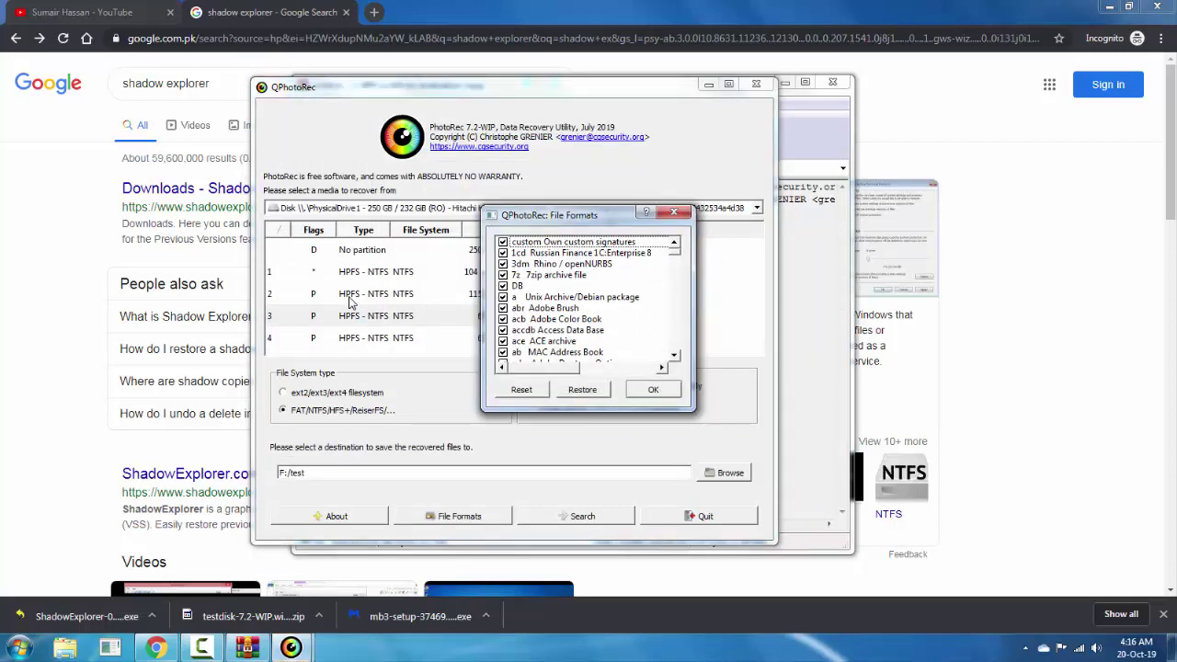
pyautogui.press('pagedown')
pyautogui.press('pagedown')
pyautogui.press('pagedown')
pyautogui.press('pagedown')
pyautogui.press('pagedown')
pyautogui.press('pagedown')
pyautogui.press('pagedown')
pyautogui.press('pagedown')
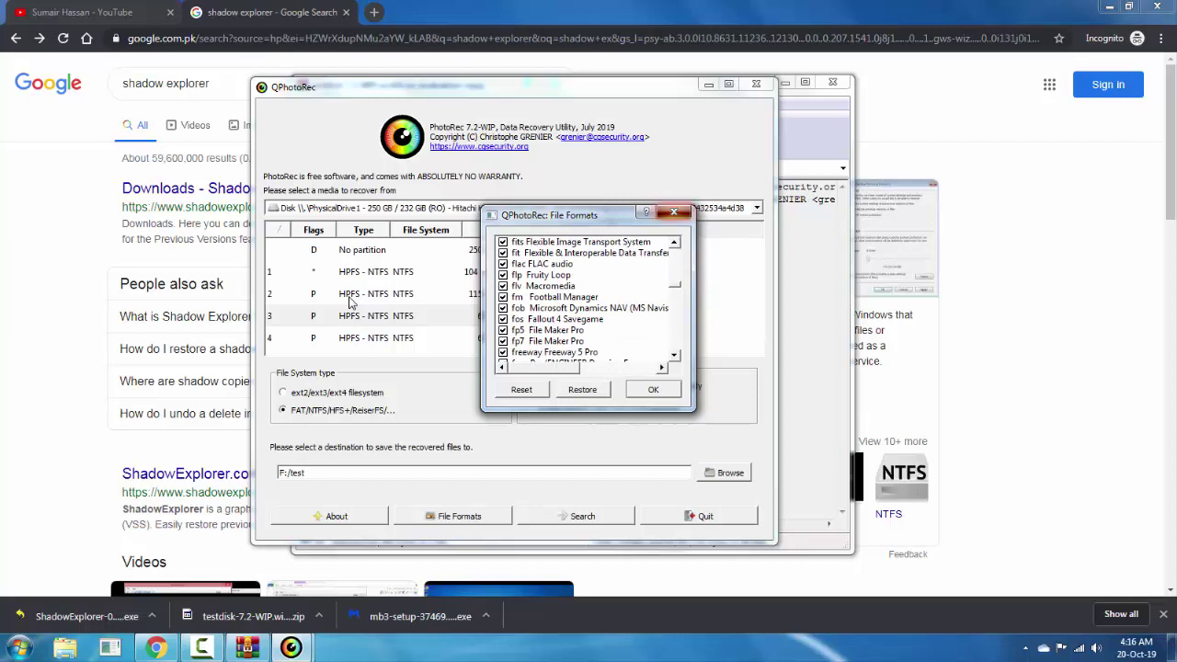
pyautogui.press('Return')
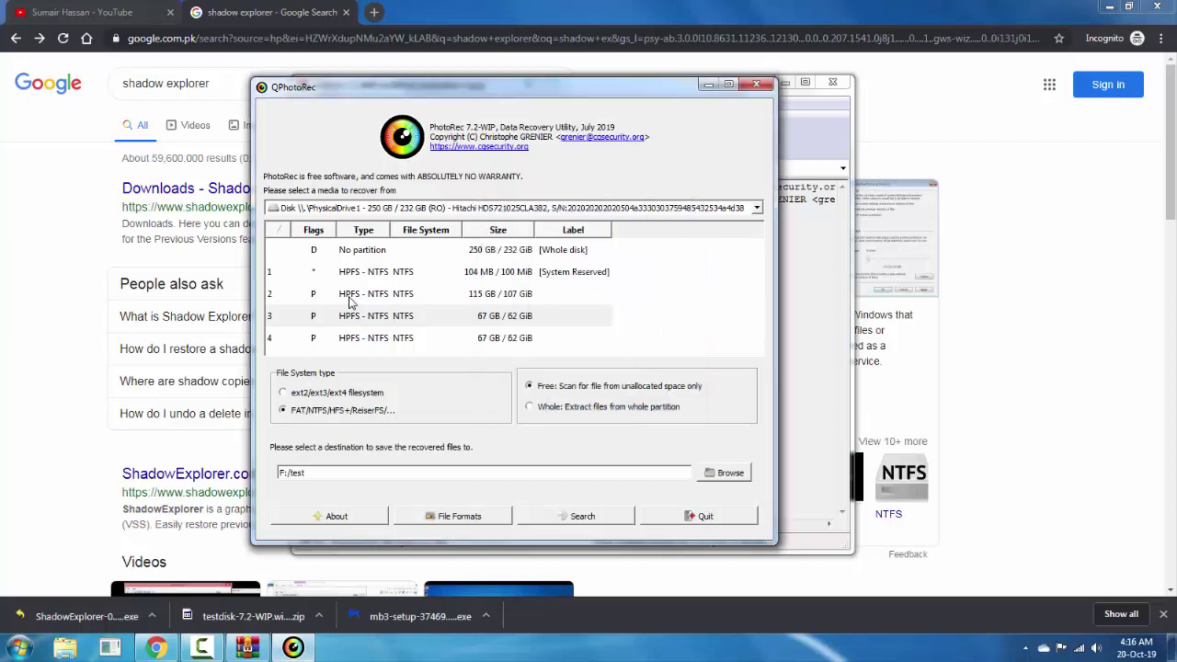
# Step: Quit QPhotoRec and close the testdisk archive without putting the extracted files back into it
pyautogui.press('Return')
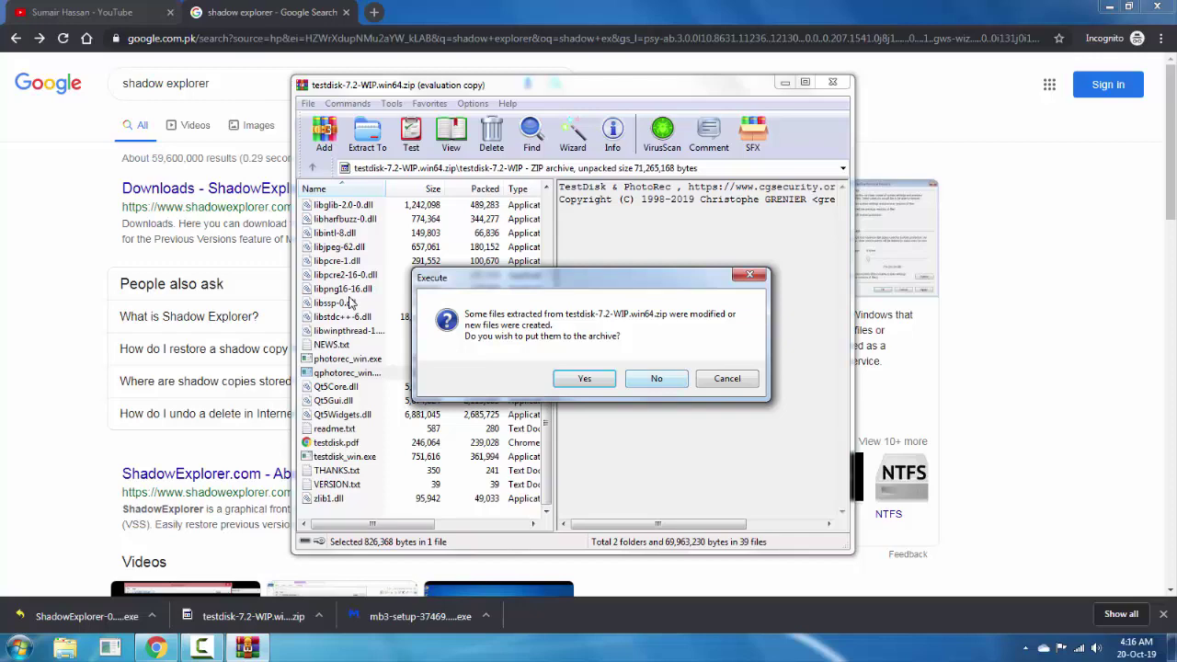
pyautogui.press('Return')
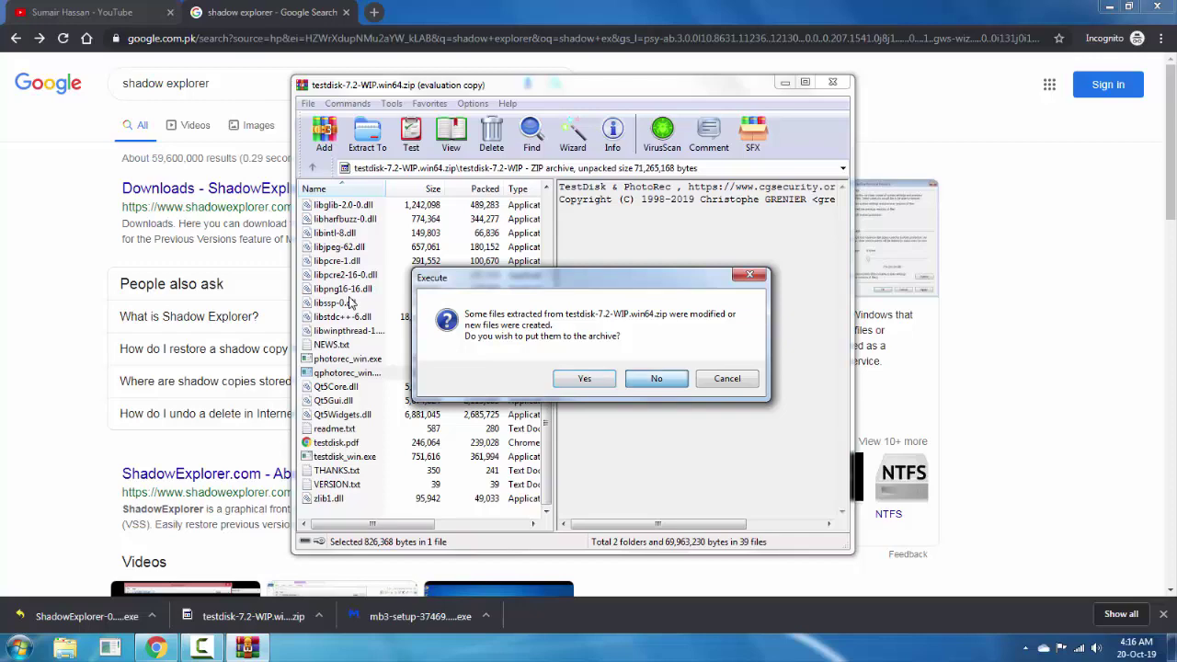
pyautogui.hotkey('alt', 'F4')
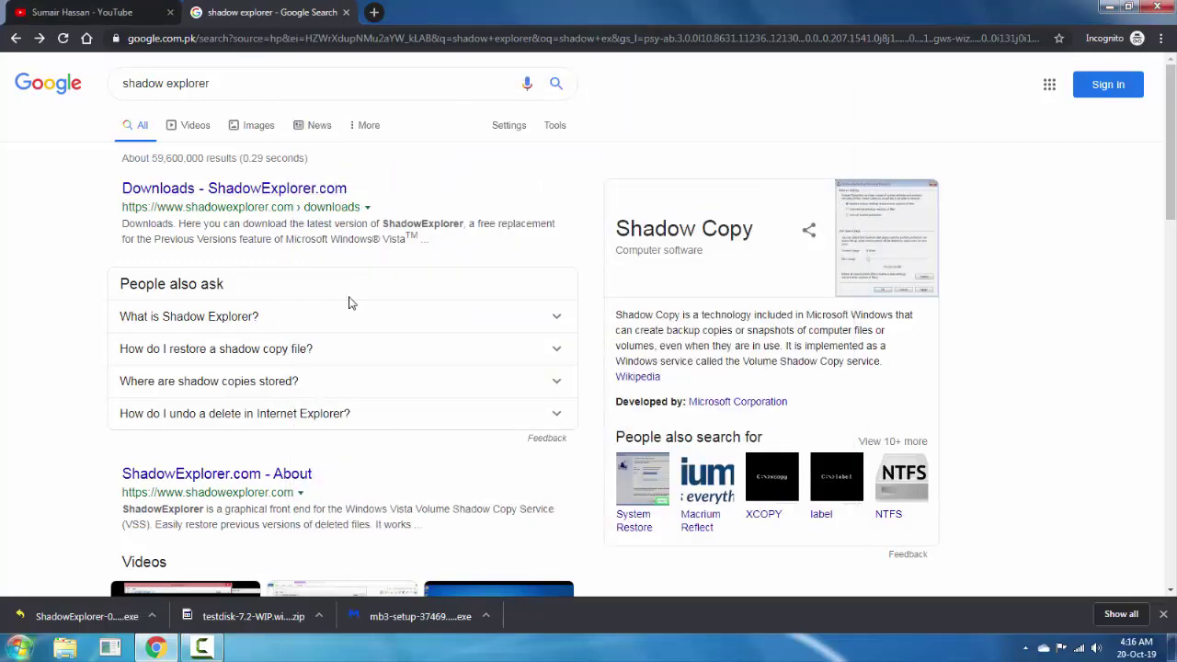
# Step: In Windows Explorer, open the Data C folder on Local Disk (F:) and look through its recovery folders
pyautogui.press('super+1')
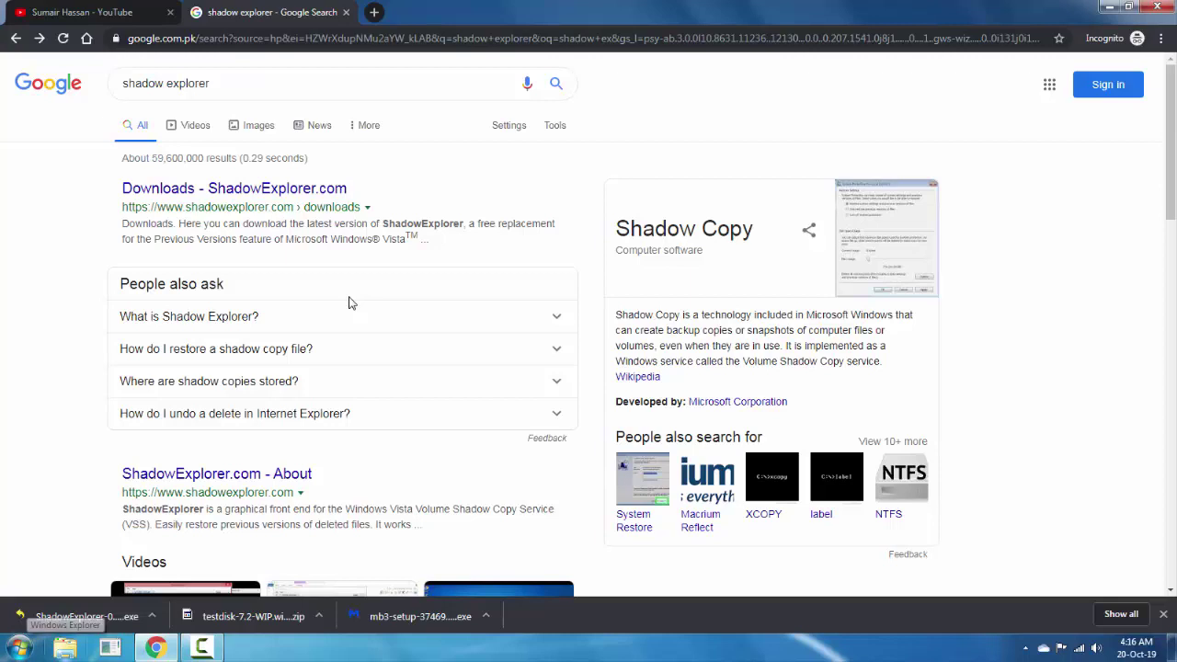
pyautogui.press('s')
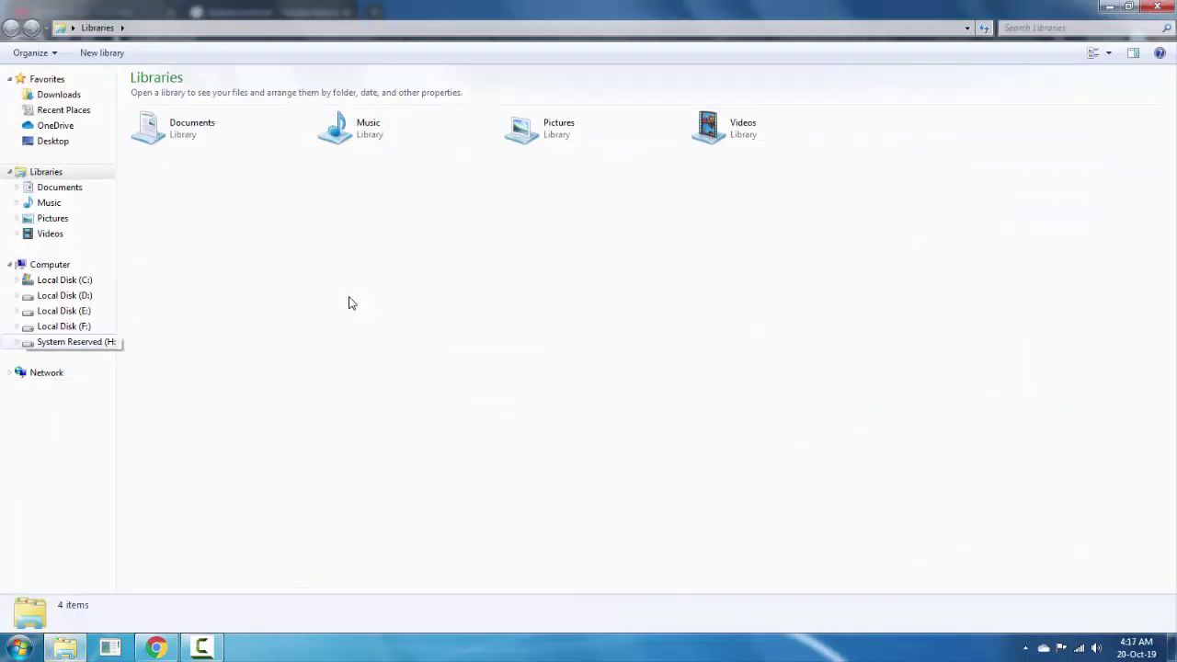
pyautogui.press('Up')
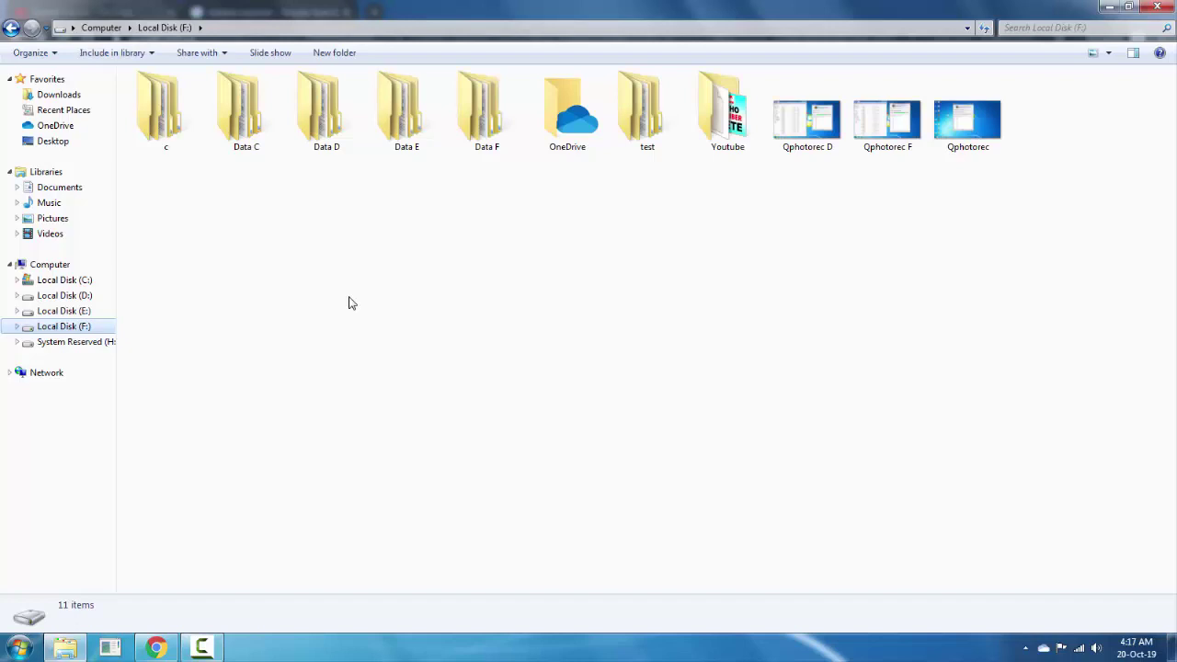
pyautogui.press('Tab')
pyautogui.press('Return')
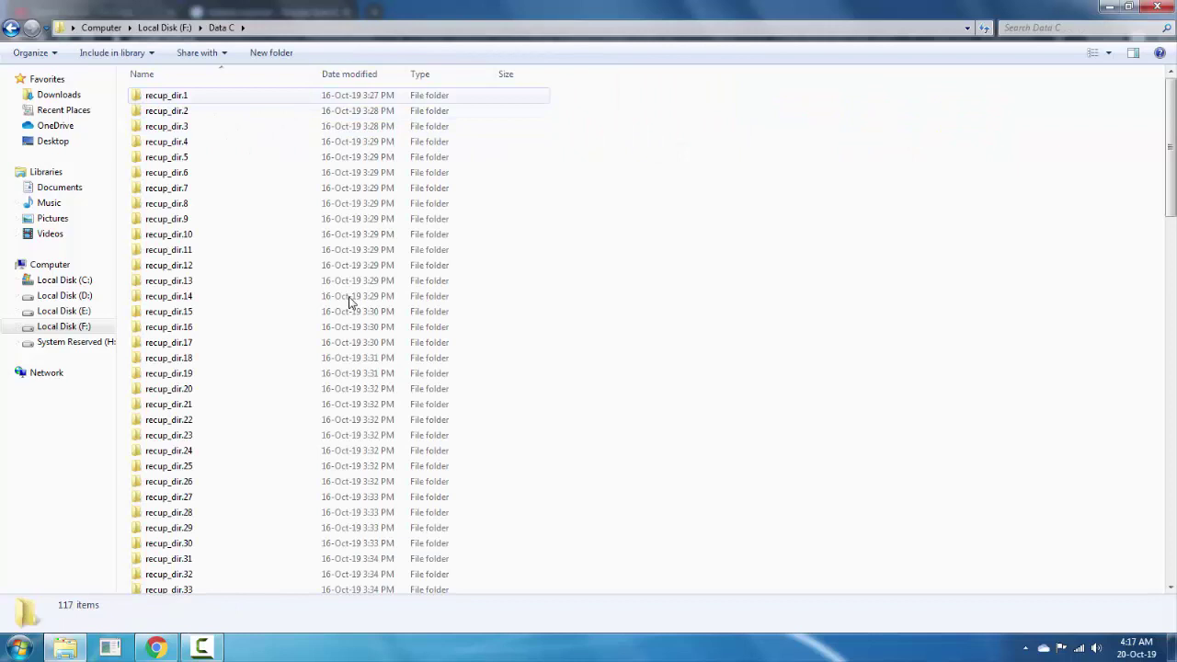
pyautogui.scroll(-12, 349, 302)
pyautogui.scroll(12, 350, 302)
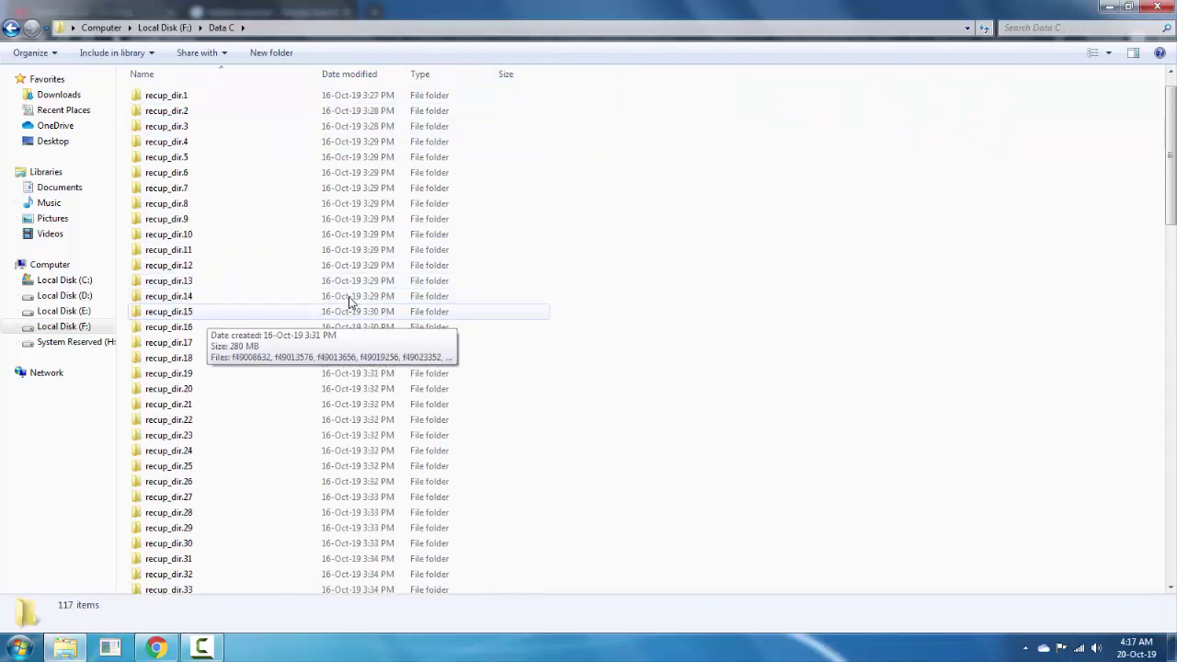
# Step: Open the recup_dir.5 folder in Data C to view its recovered files
pyautogui.press('Up')
pyautogui.press('Up')
pyautogui.press('Up')
pyautogui.press('Up')
pyautogui.press('Up')
pyautogui.press('Up')
pyautogui.press('Up')
pyautogui.press('Up')
pyautogui.press('Up')
pyautogui.press('Up')
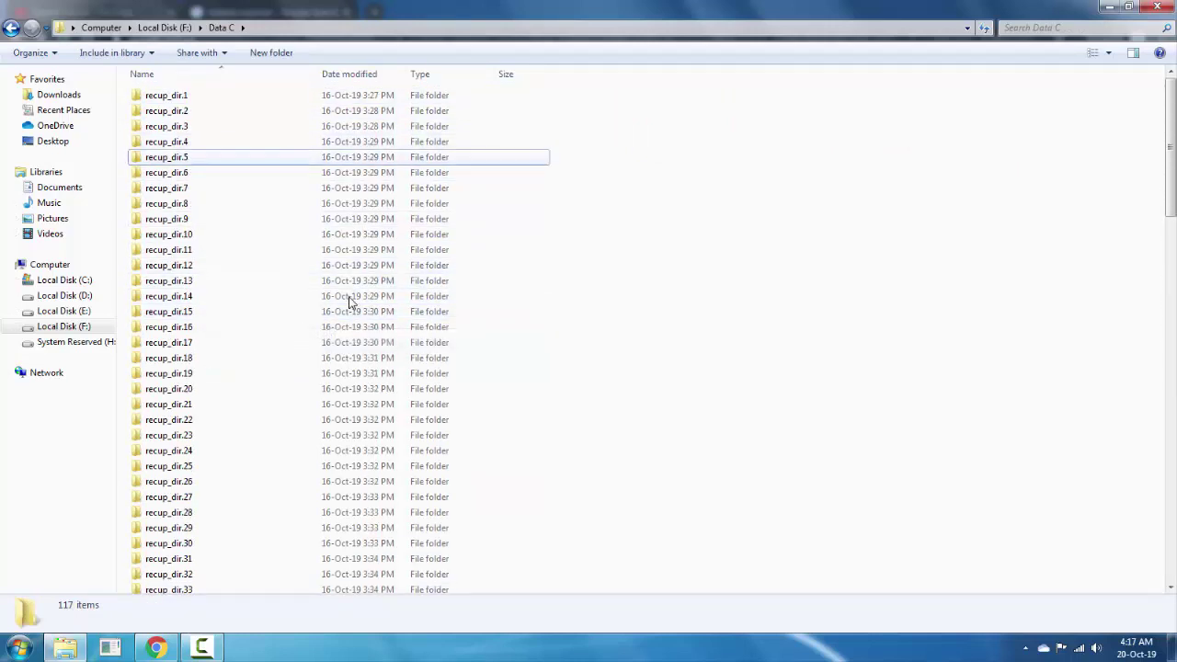
pyautogui.press('Return')
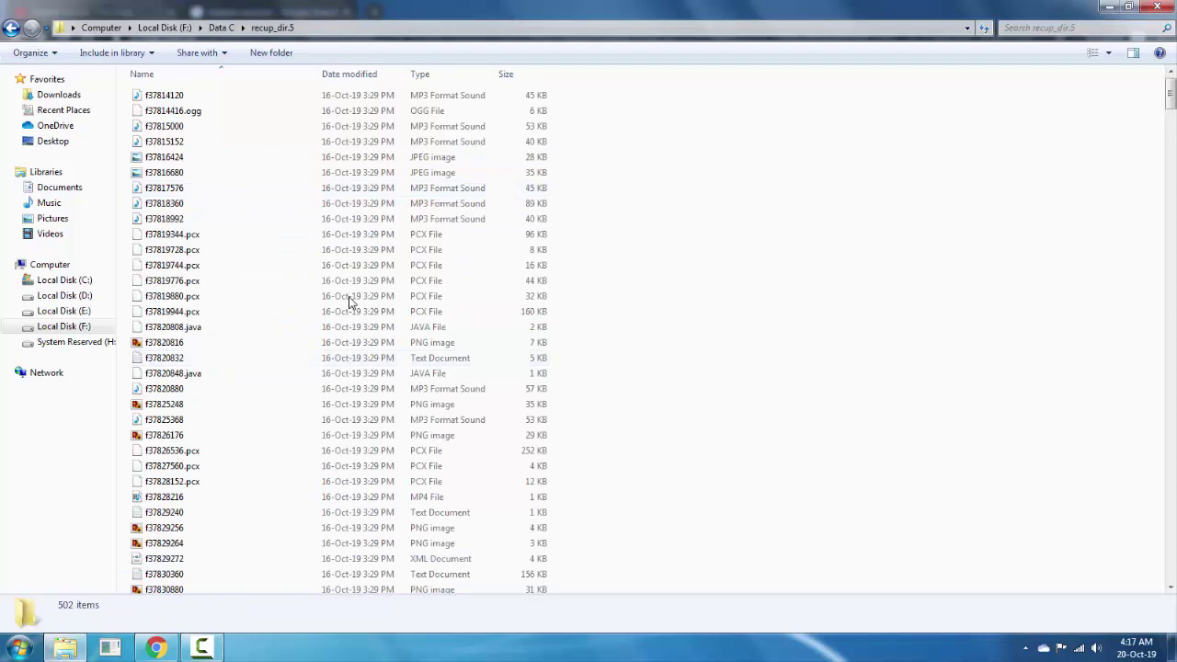
# Step: View the recovered files in the recup_dir.13 folder of Data C and return to Data C
pyautogui.press('BackSpace')
pyautogui.press('Down')
pyautogui.press('Down')
pyautogui.press('Down')
pyautogui.press('Down')
pyautogui.press('Down')
pyautogui.press('Down')
pyautogui.press('Down')
pyautogui.press('Down')
pyautogui.press('Return')
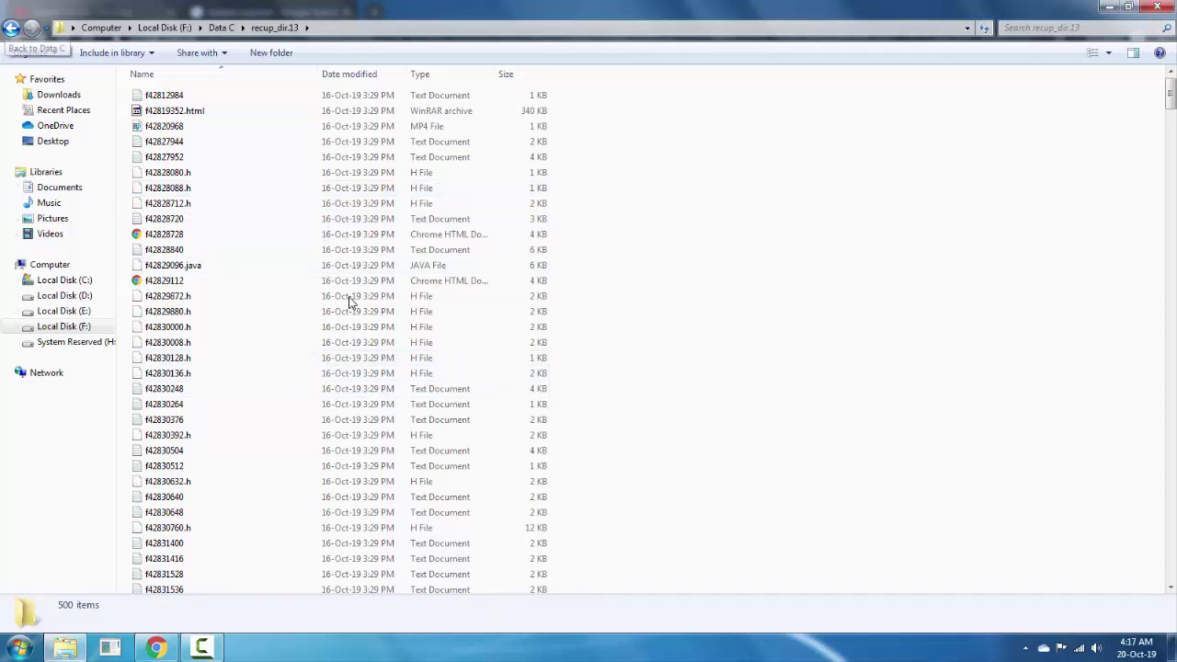
pyautogui.press('BackSpace')
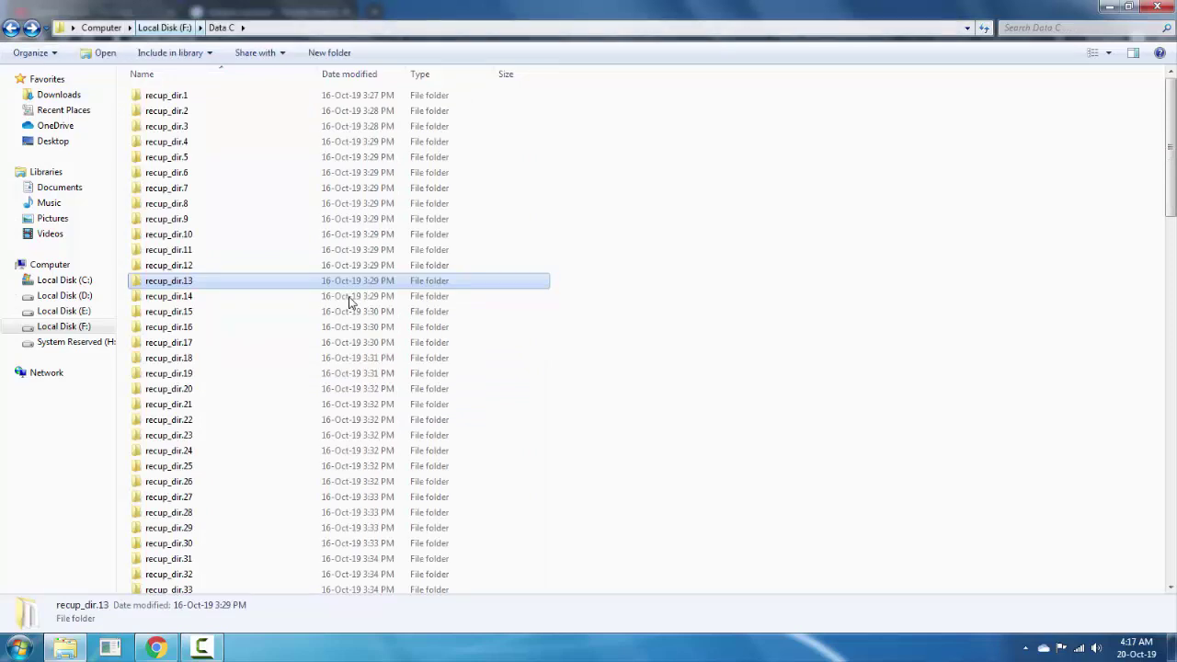
# Step: Go back to Local Disk (F:) and open the Data D folder
pyautogui.press('BackSpace')
pyautogui.press('Right')
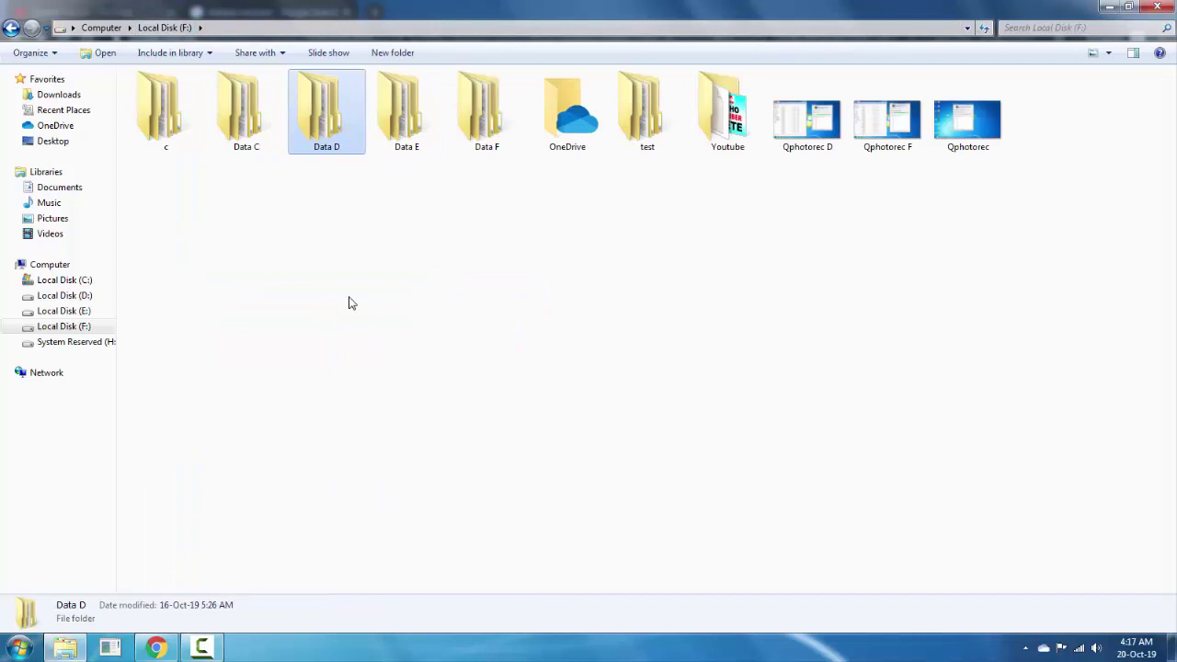
pyautogui.press('Return')
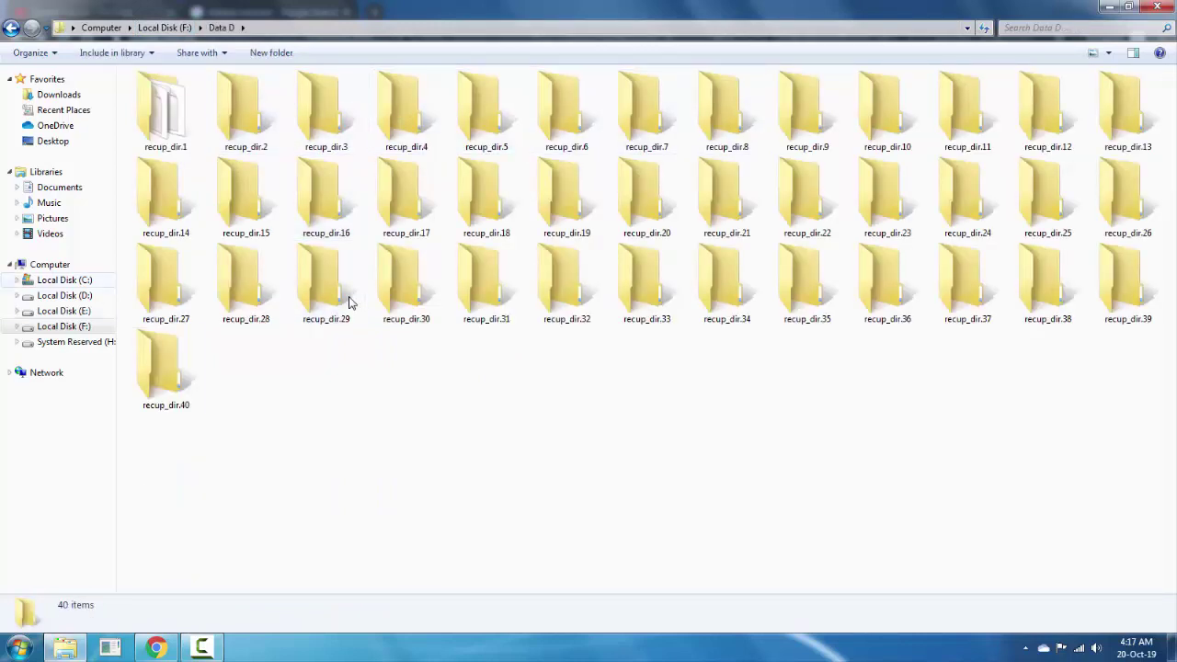
# Step: Check and refresh the recup_dir.28 folder in Data D, and return to Data D
pyautogui.press('Down')
pyautogui.press('Down')
pyautogui.press('Right')
pyautogui.press('Return')
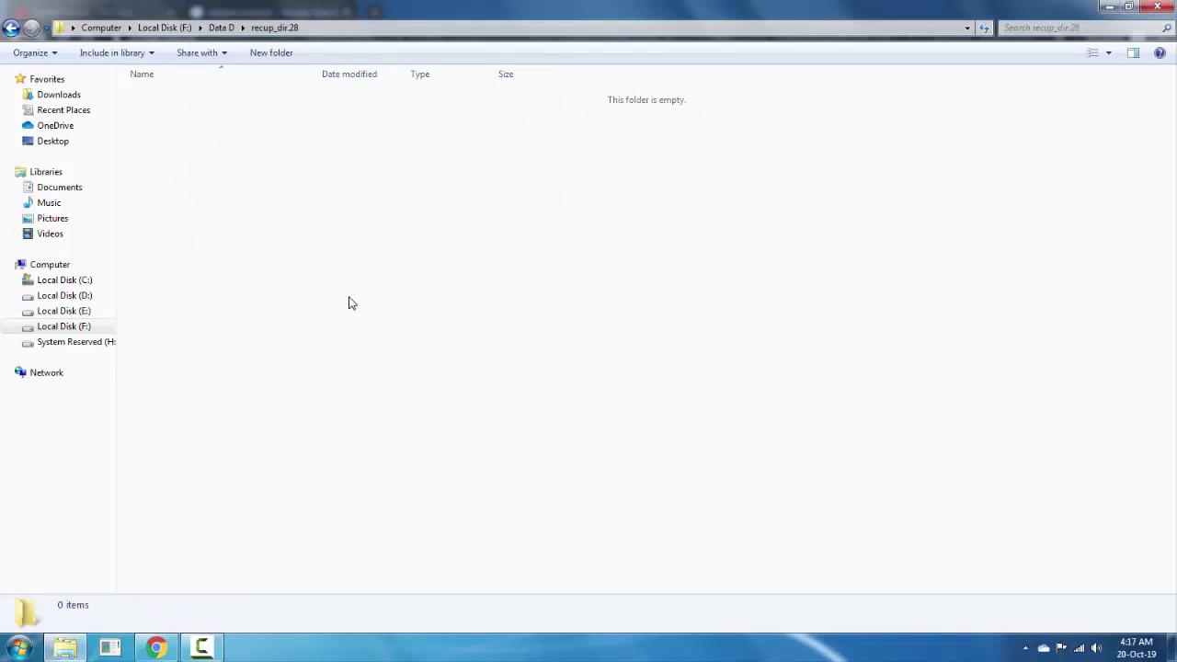
pyautogui.press('Menu')
pyautogui.press('e')
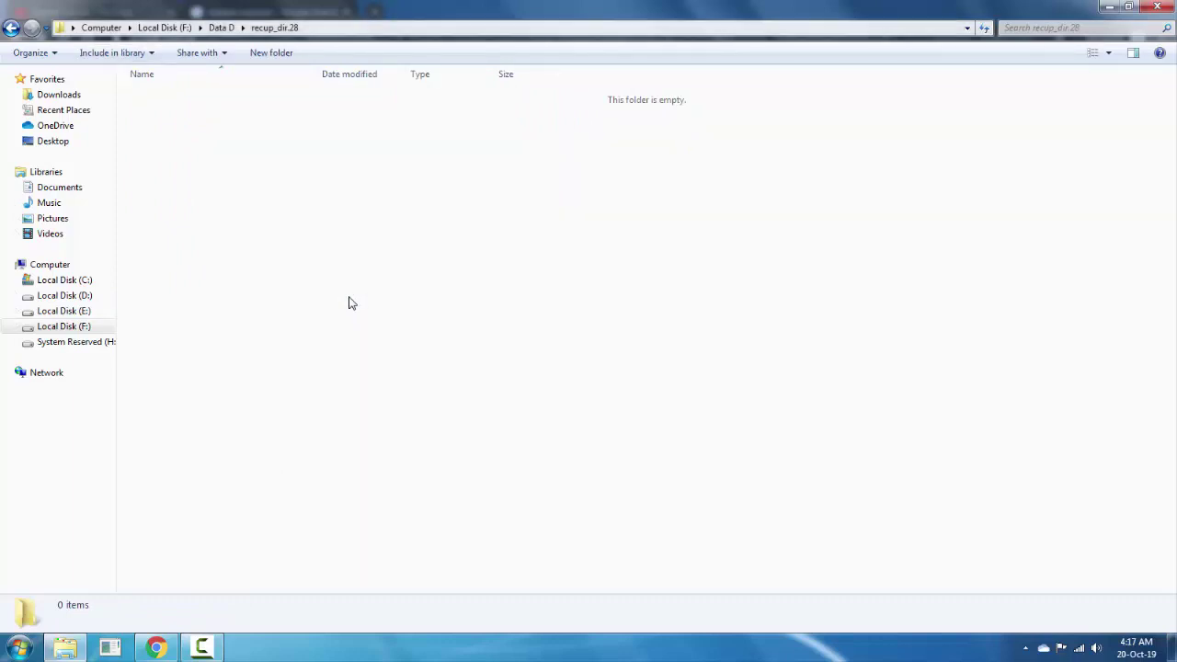
pyautogui.press('BackSpace')
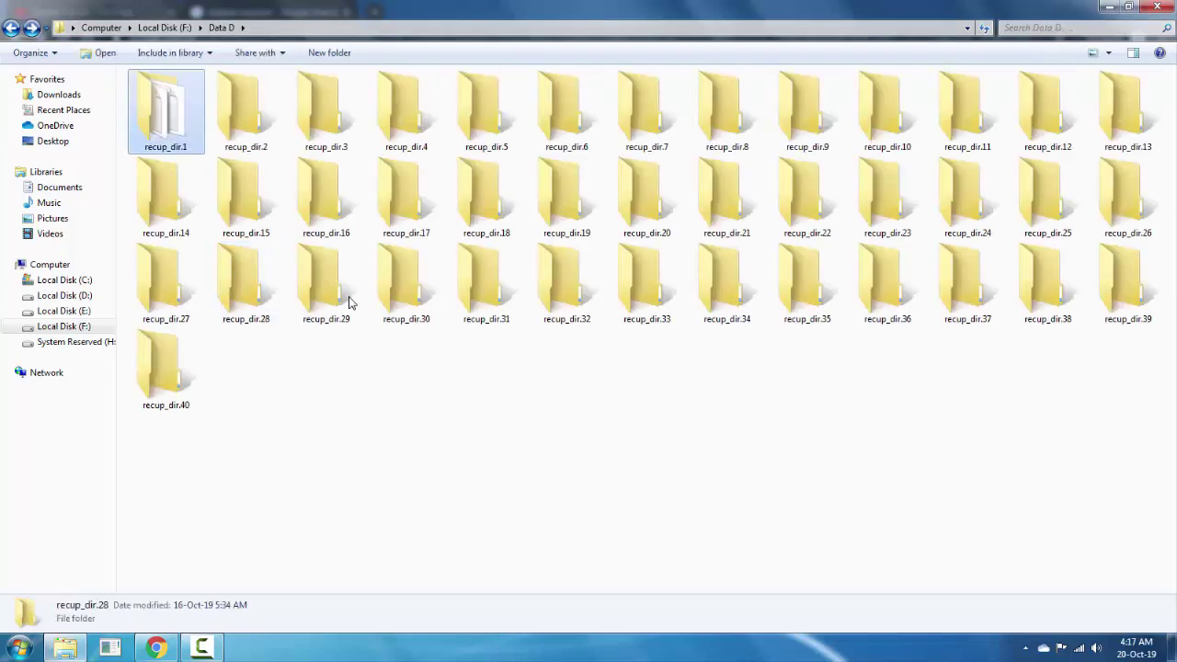
# Step: Open the recup_dir.1 folder in Data D and refresh its file list
pyautogui.press('Return')
pyautogui.press('Menu')
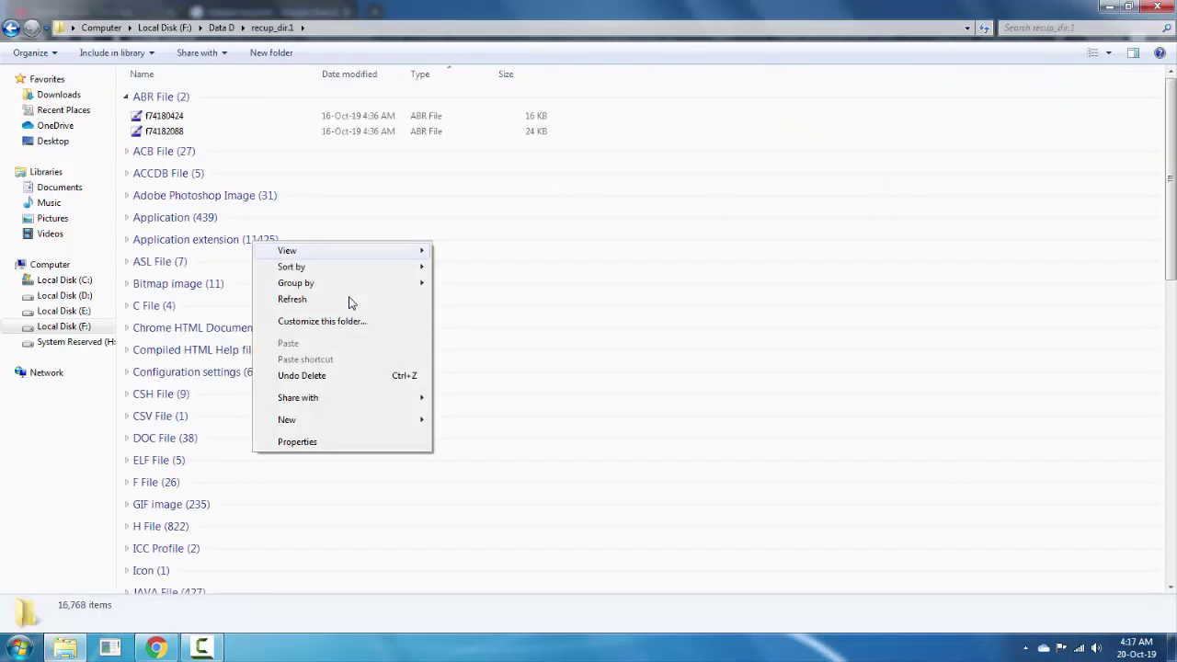
pyautogui.press('e')
pyautogui.press('Home')
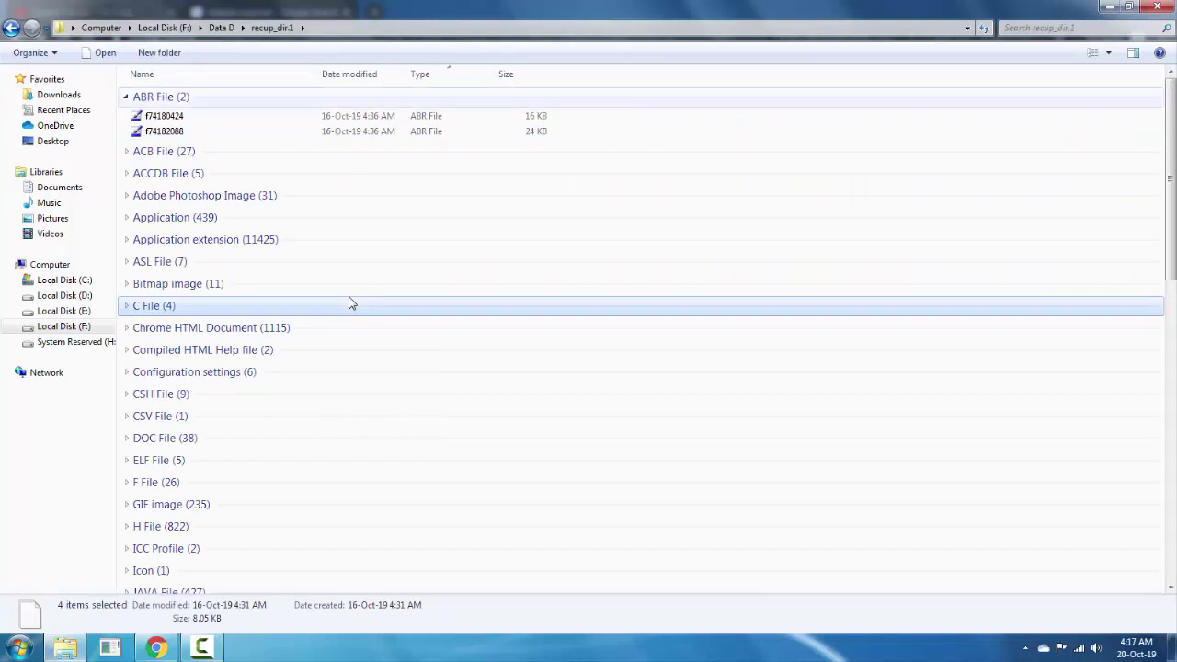
# Step: Group the recovered files in recup_dir.1 by name
pyautogui.hotkey('shift', 'F10')
pyautogui.press('Escape')
pyautogui.hotkey('shift', 'F10')
pyautogui.press('Escape')
pyautogui.hotkey('shift', 'F10')
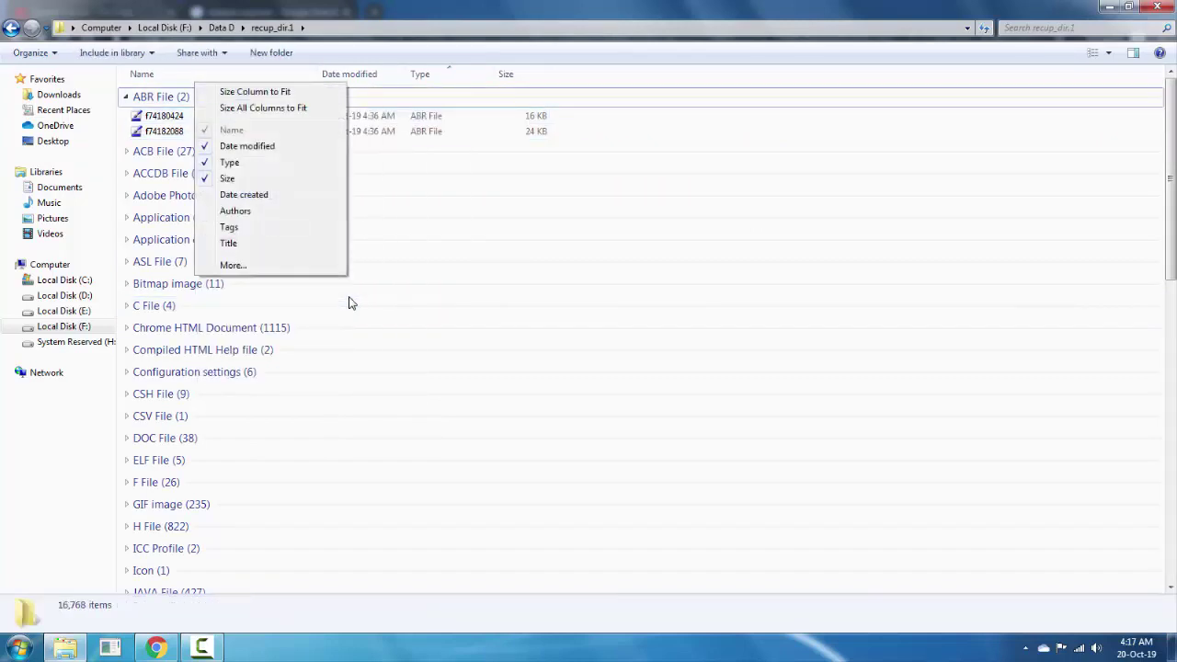
pyautogui.press('Escape')
pyautogui.hotkey('shift', 'F10')
pyautogui.press('p')
pyautogui.press('n')
# Step: Remove the grouping from the recup_dir.1 file list
pyautogui.hotkey('shift', 'F10')
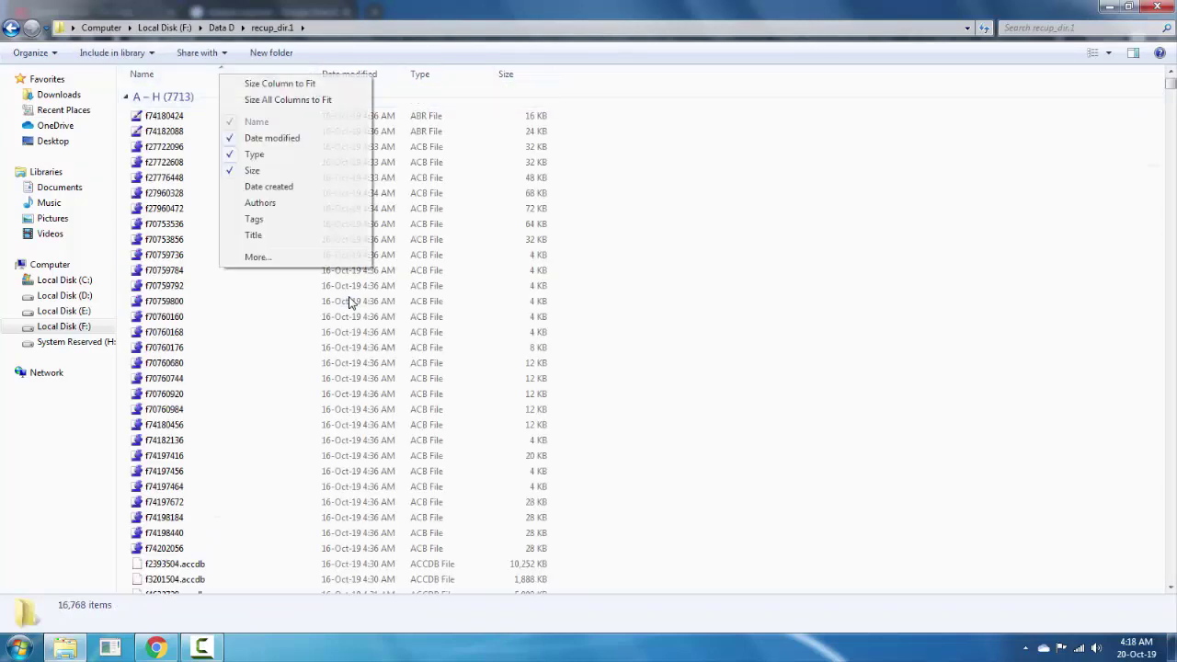
pyautogui.press('Escape')
pyautogui.hotkey('shift', 'F10')
pyautogui.press('Down')
pyautogui.press('Down')
pyautogui.press('Down')
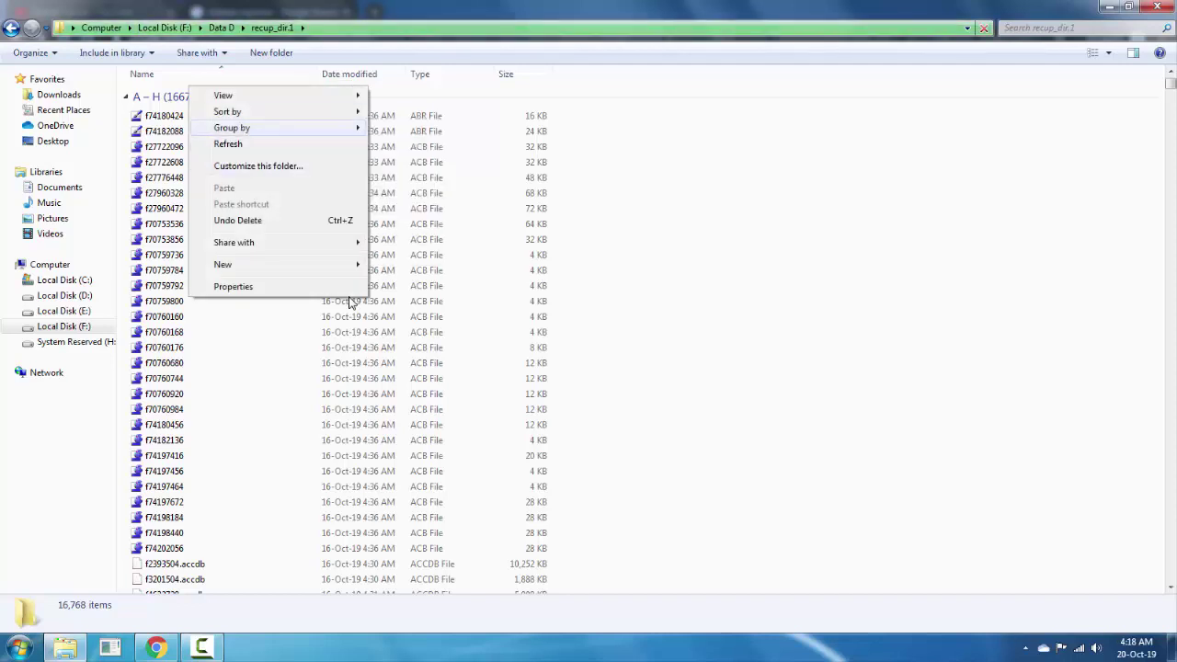
pyautogui.press('Right')
pyautogui.press('Up')
pyautogui.press('Up')
pyautogui.press('Up')
pyautogui.press('Up')
pyautogui.press('Return')
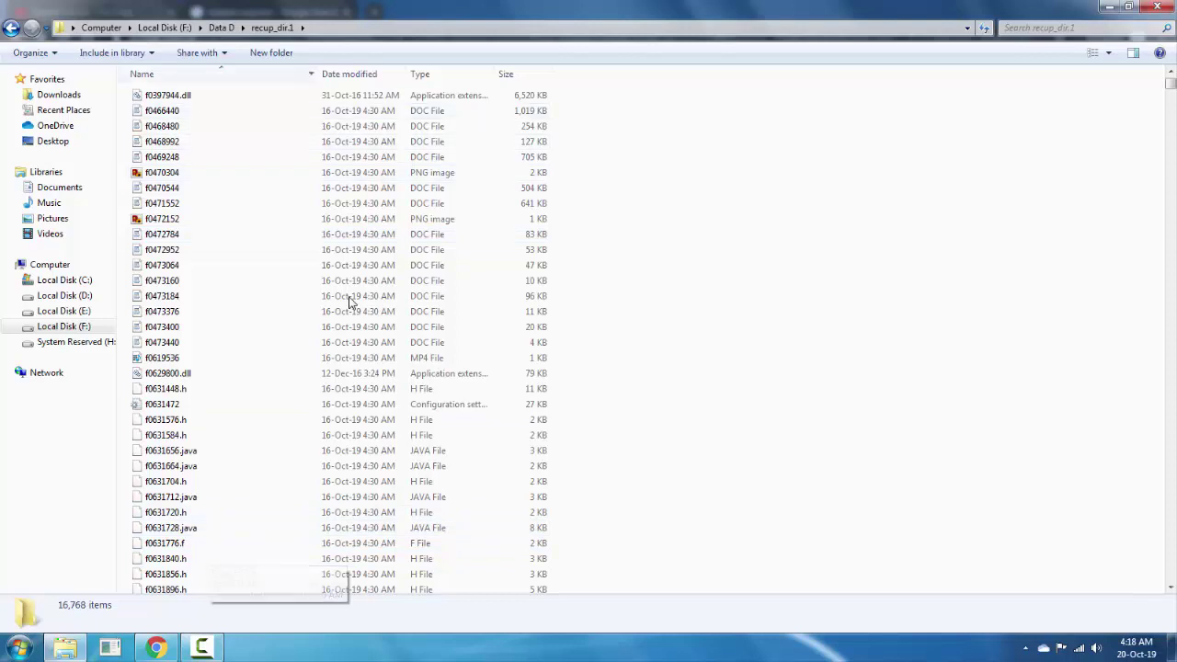
# Step: Group the recovered files in recup_dir.1 by type
pyautogui.rightClick(350, 302)
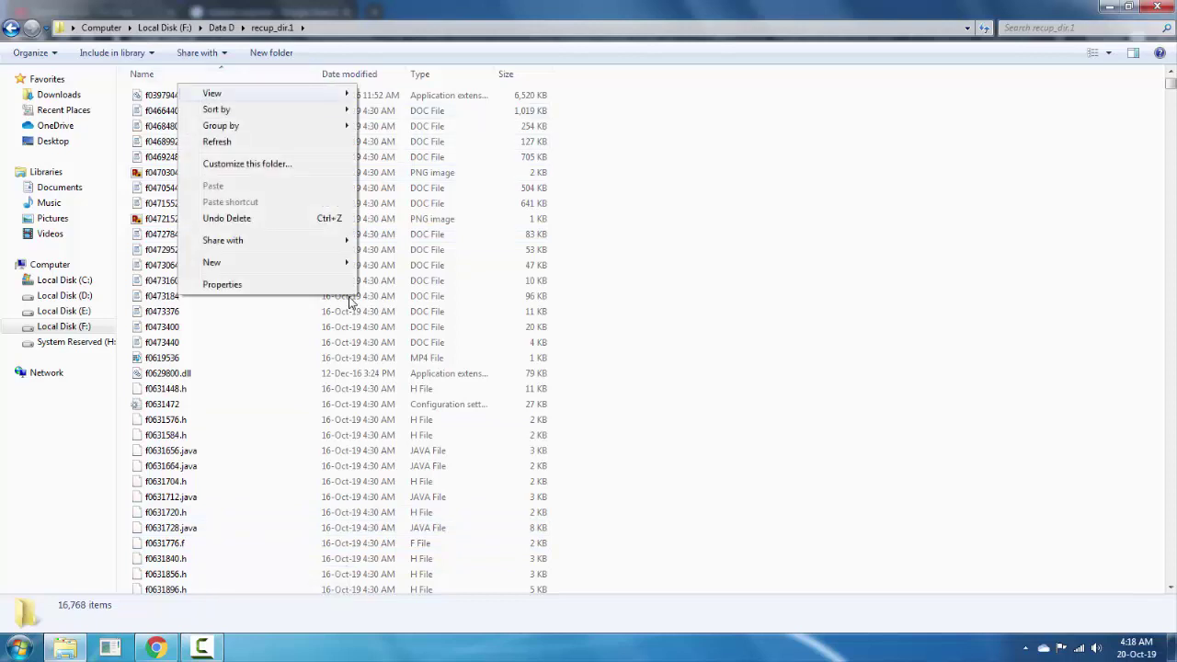
pyautogui.press('Down')
pyautogui.press('Down')
pyautogui.press('Down')
pyautogui.press('Right')
pyautogui.press('Down')
pyautogui.press('Down')
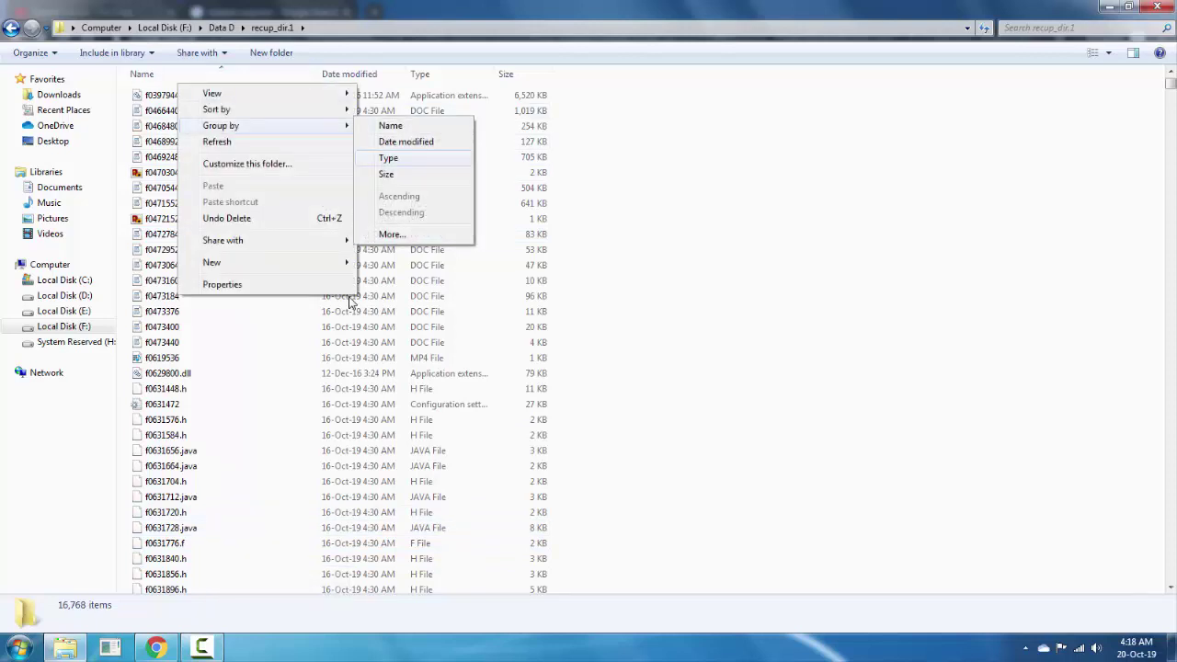
pyautogui.press('Return')
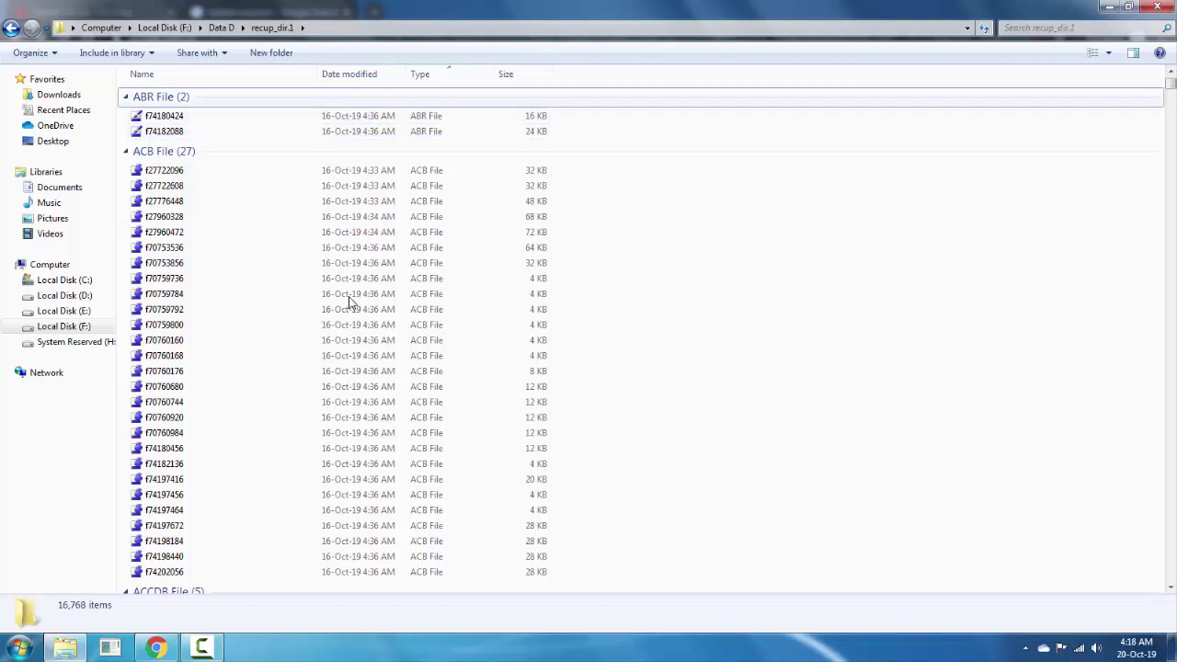
# Step: Collapse all file type groups in the recup_dir.1 folder
pyautogui.press('space')
pyautogui.hotkey('shift', 'F10')
pyautogui.press('Down')
pyautogui.press('Down')
pyautogui.press('Down')
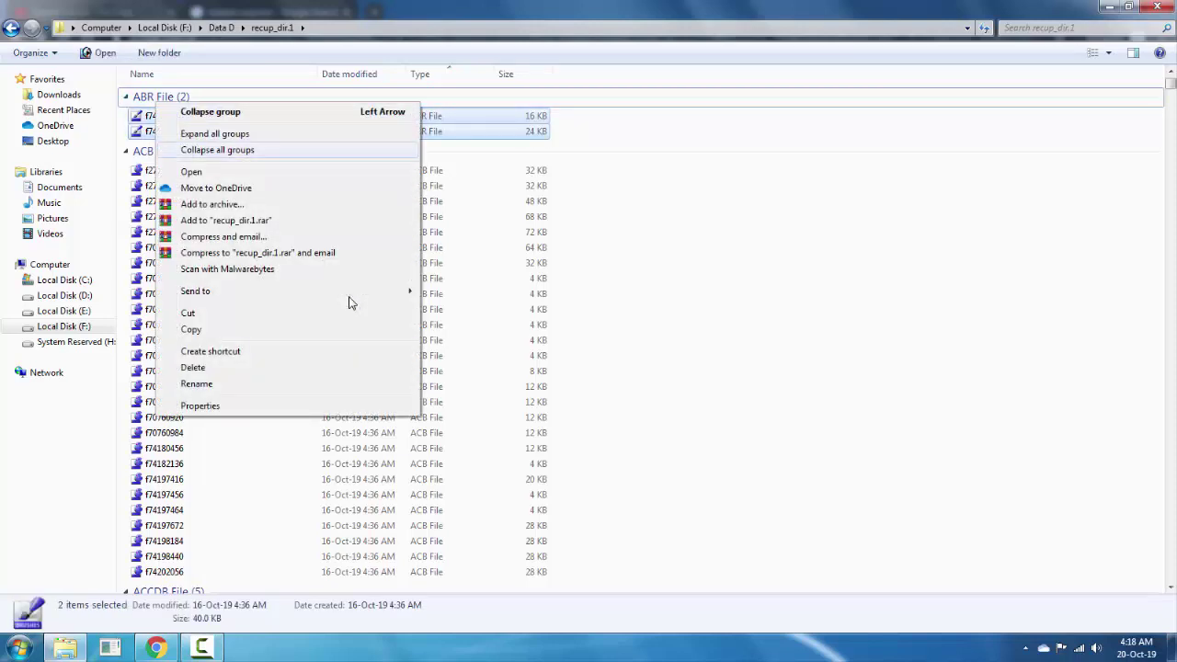
pyautogui.press('Return')
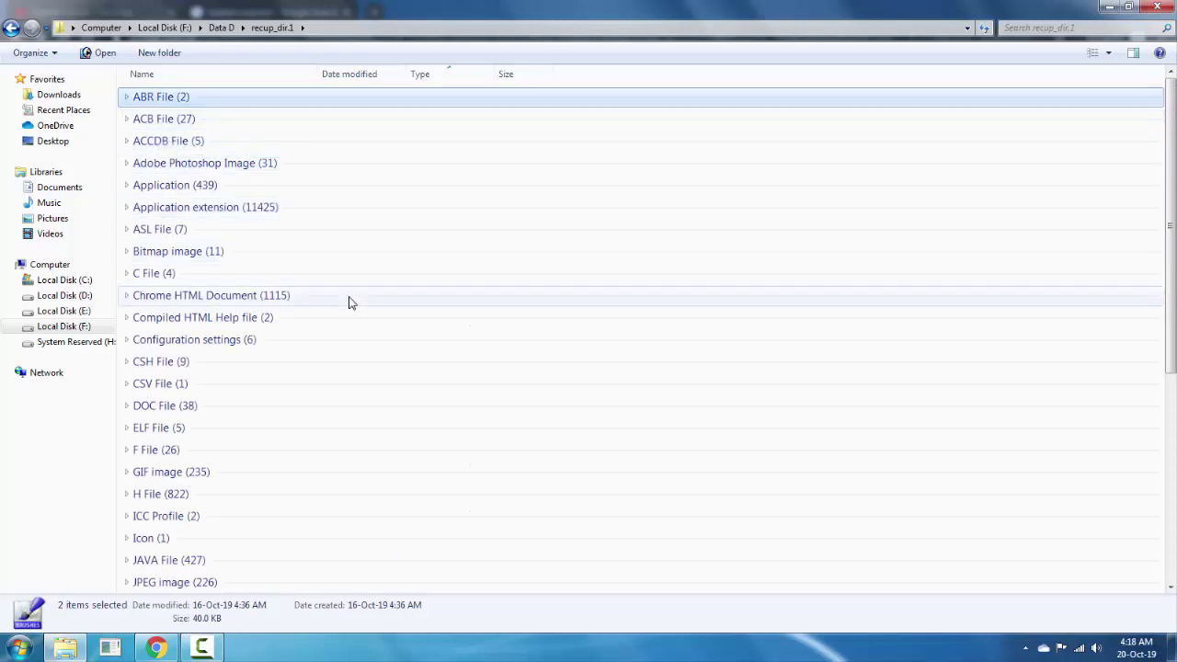
# Step: Look through the file type groups in recup_dir.1 and expand the Text Document group to view its files
pyautogui.scroll(-5, 350, 302)
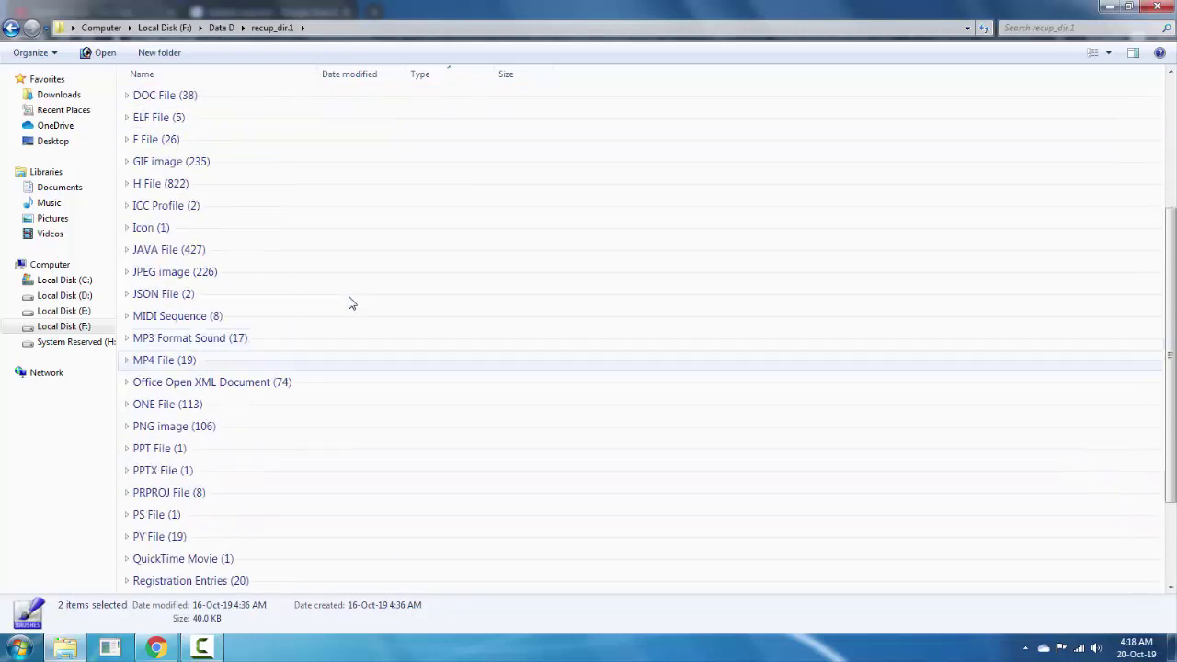
pyautogui.scroll(-3, 350, 303)
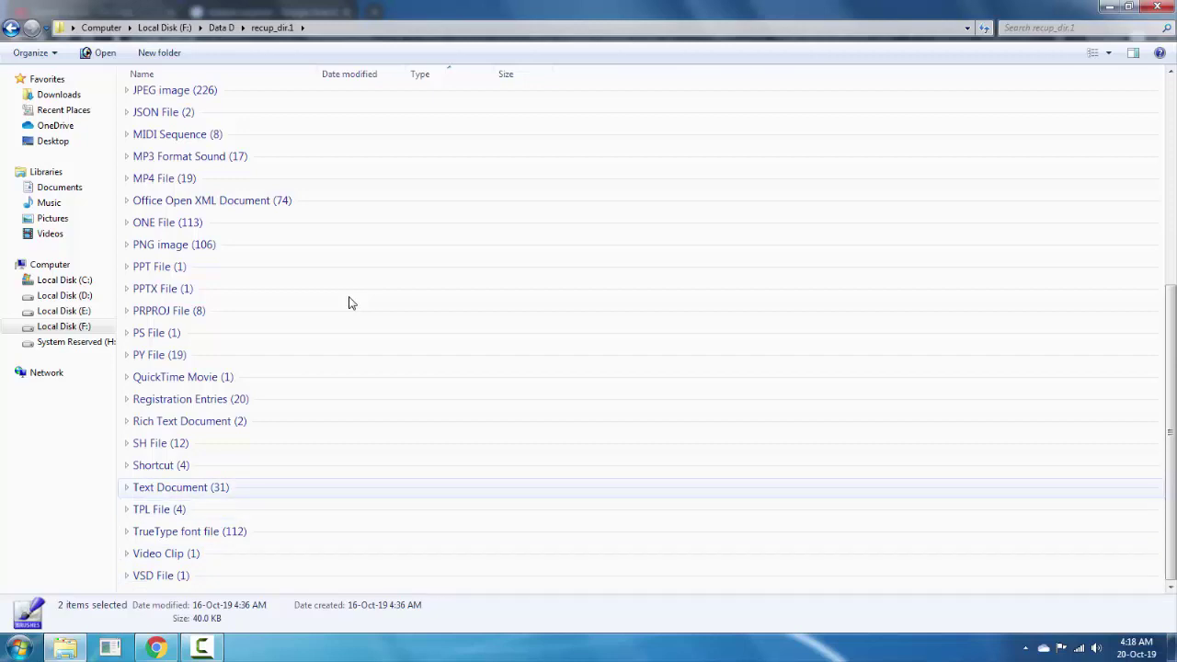
pyautogui.press('space')
pyautogui.press('Right')
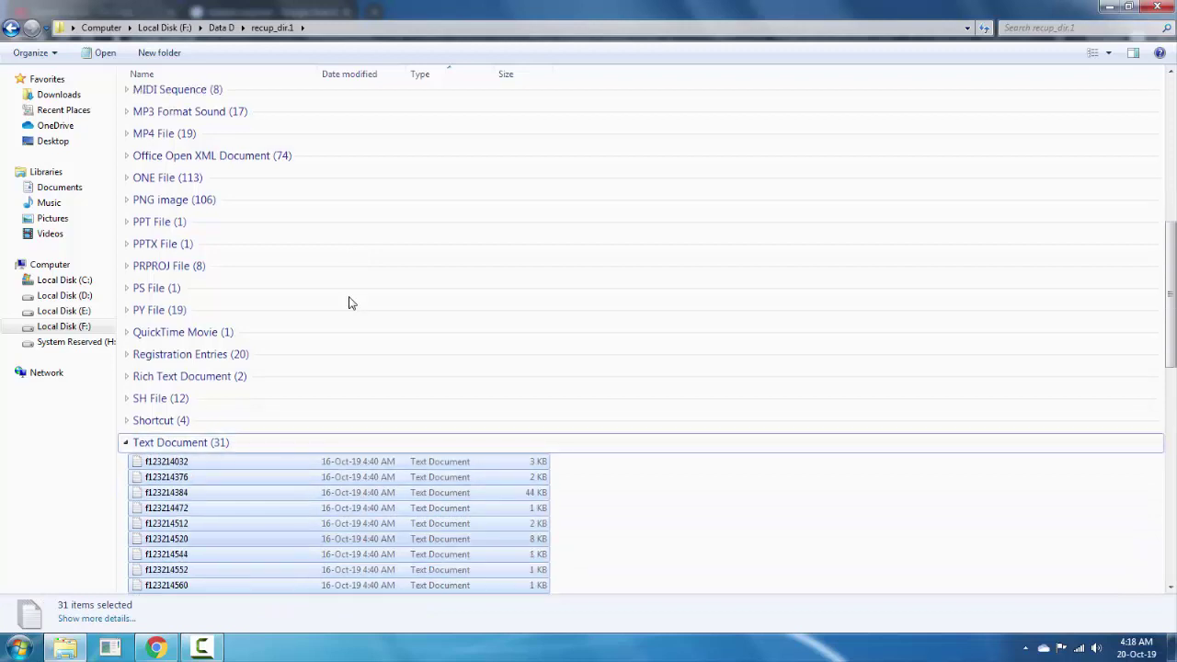
pyautogui.scroll(-1, 349, 303)
pyautogui.scroll(-3, 350, 304)
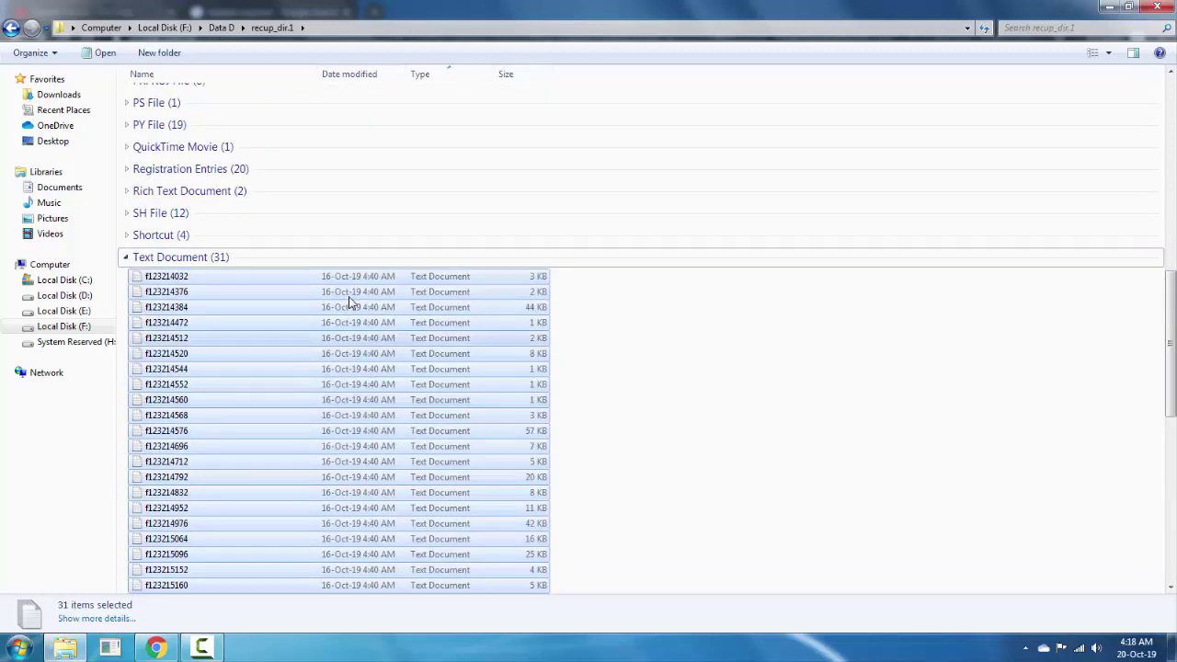
# Step: Show the preview pane and preview the first file in the Text Document group, f123214032
pyautogui.press('Down')
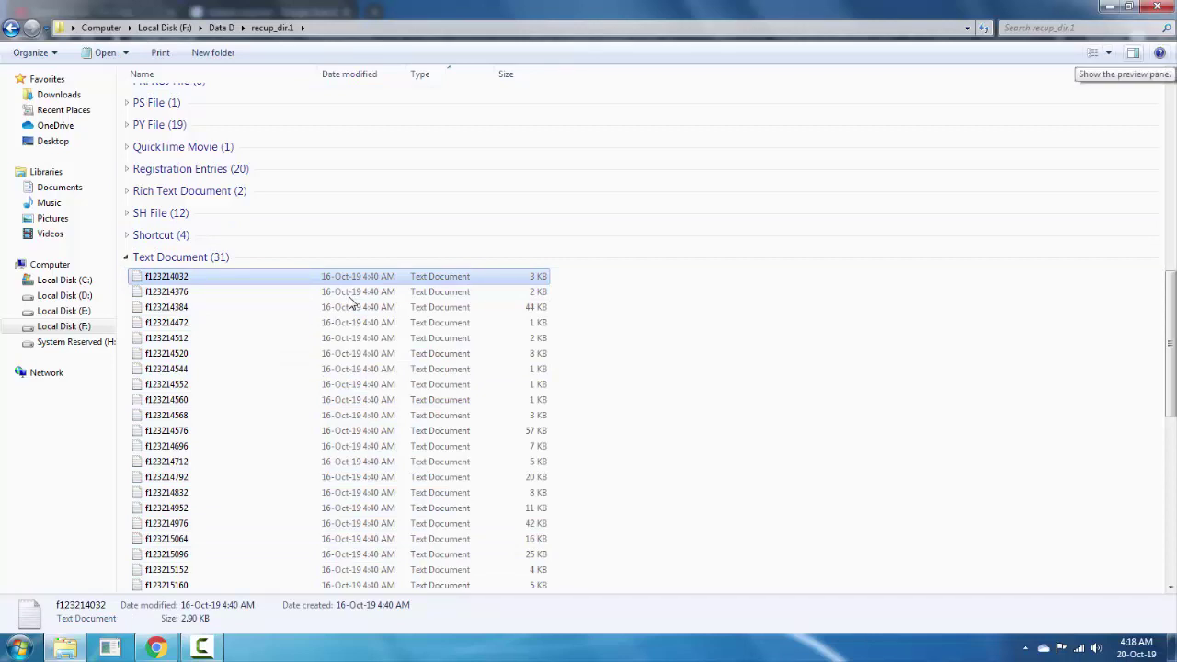
pyautogui.hotkey('alt', 'p')
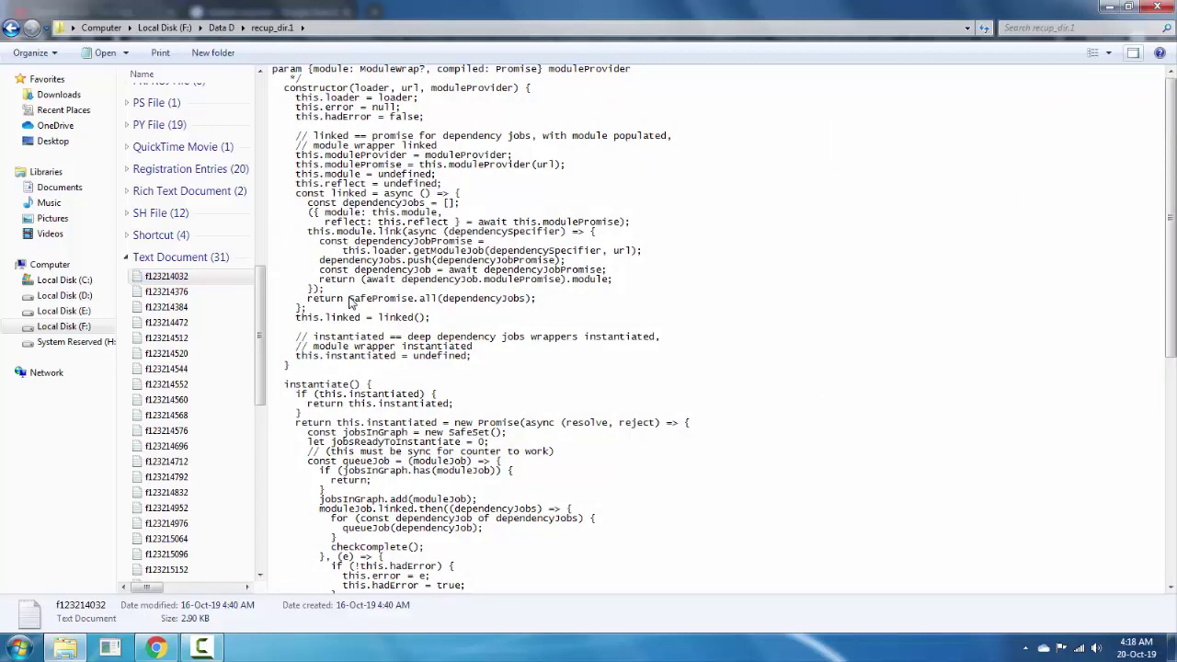
pyautogui.scroll(5, 350, 301)
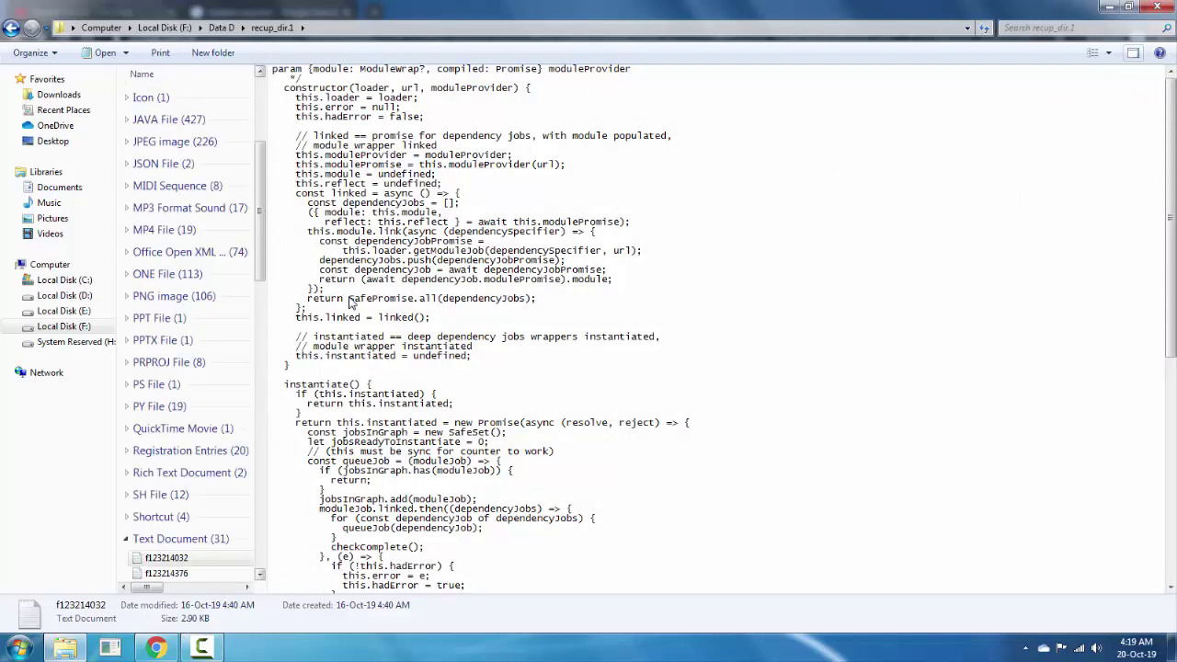
pyautogui.scroll(3, 350, 302)
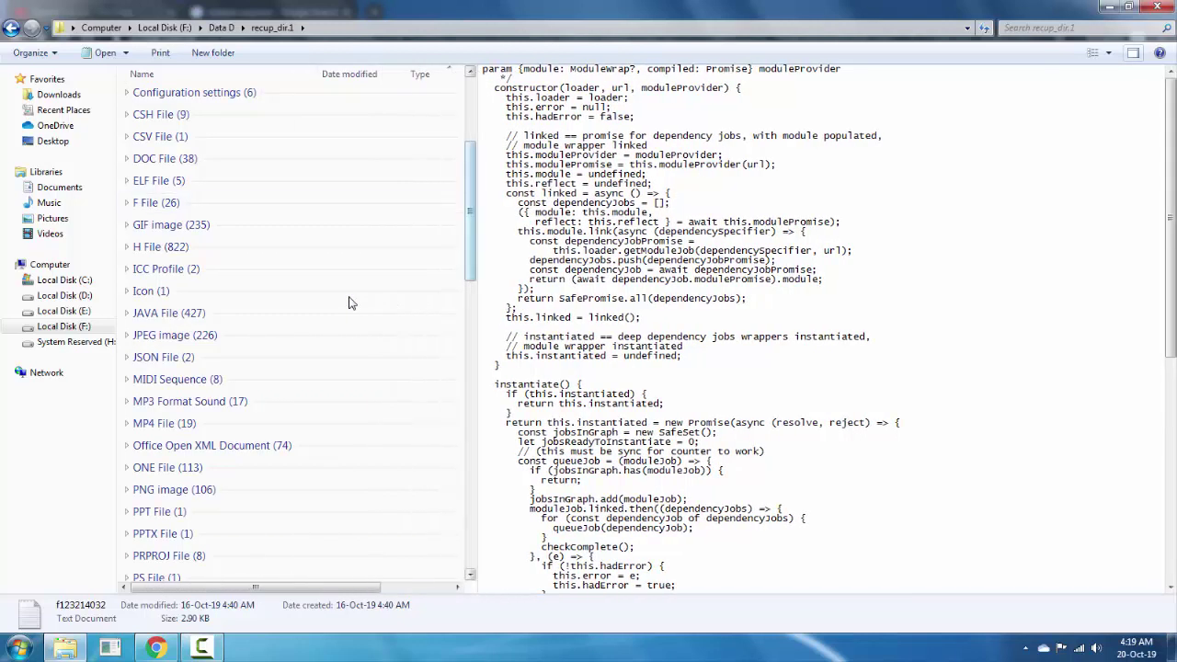
pyautogui.scroll(-2, 350, 302)
pyautogui.scroll(-5, 350, 301)
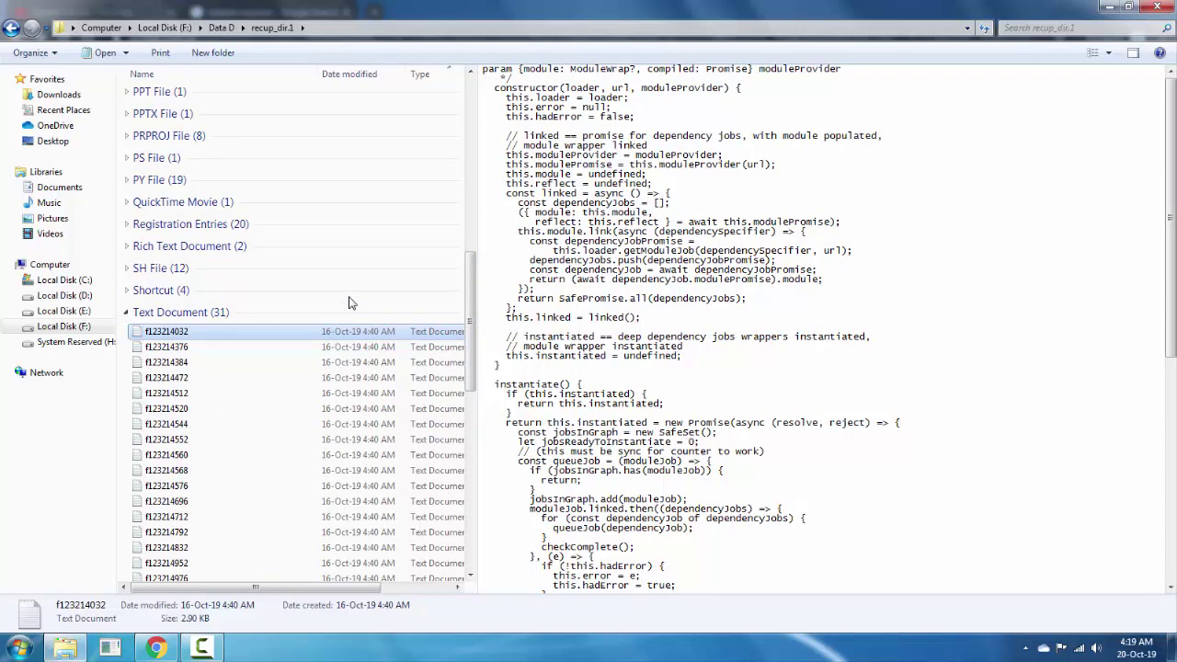
# Step: Preview the text documents in recup_dir.1 one after another, from f123214376 through f123214568
pyautogui.press('Down')
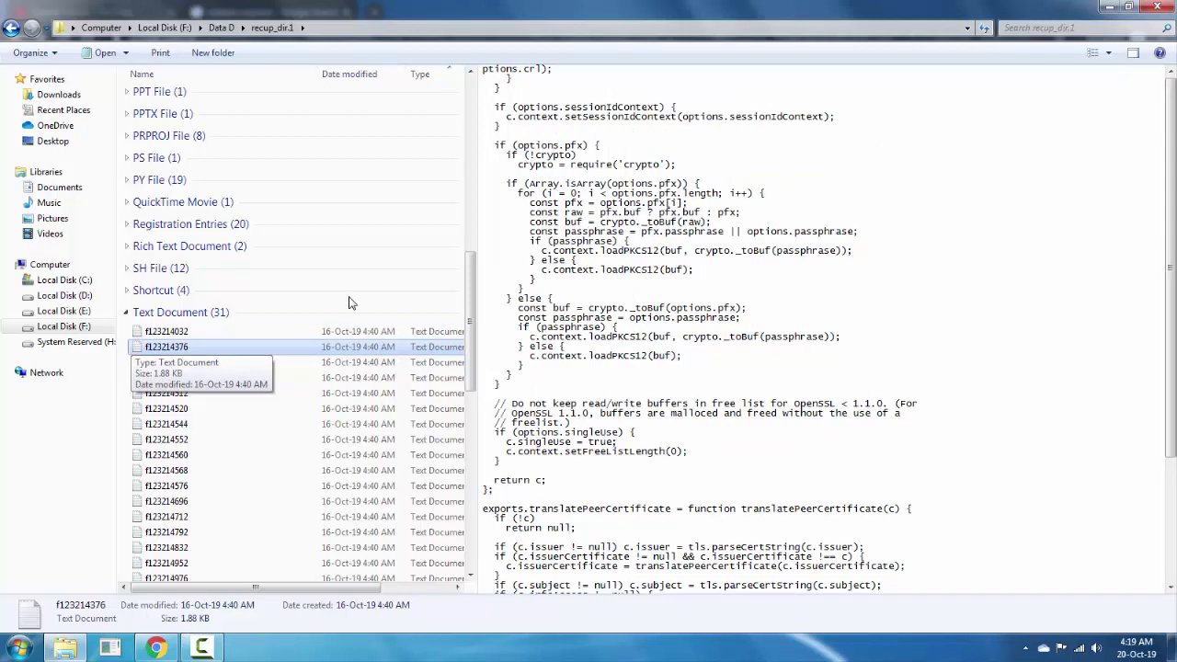
pyautogui.press('Down')
pyautogui.press('Down')
pyautogui.press('Down')
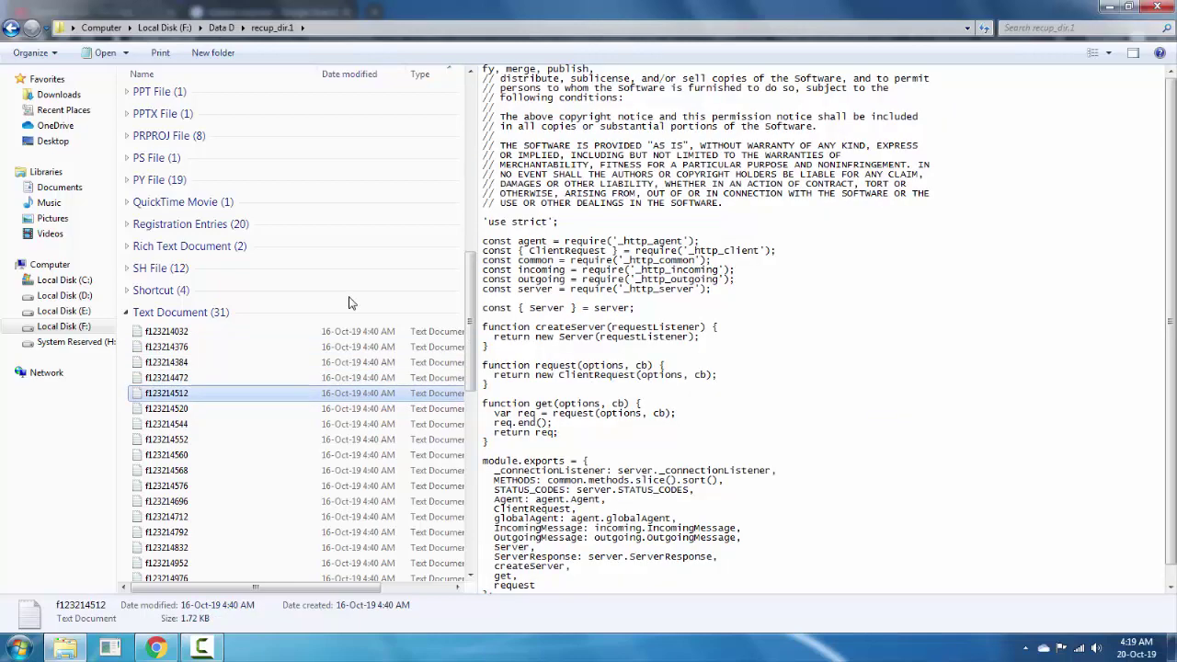
pyautogui.press('Down')
pyautogui.press('Down')
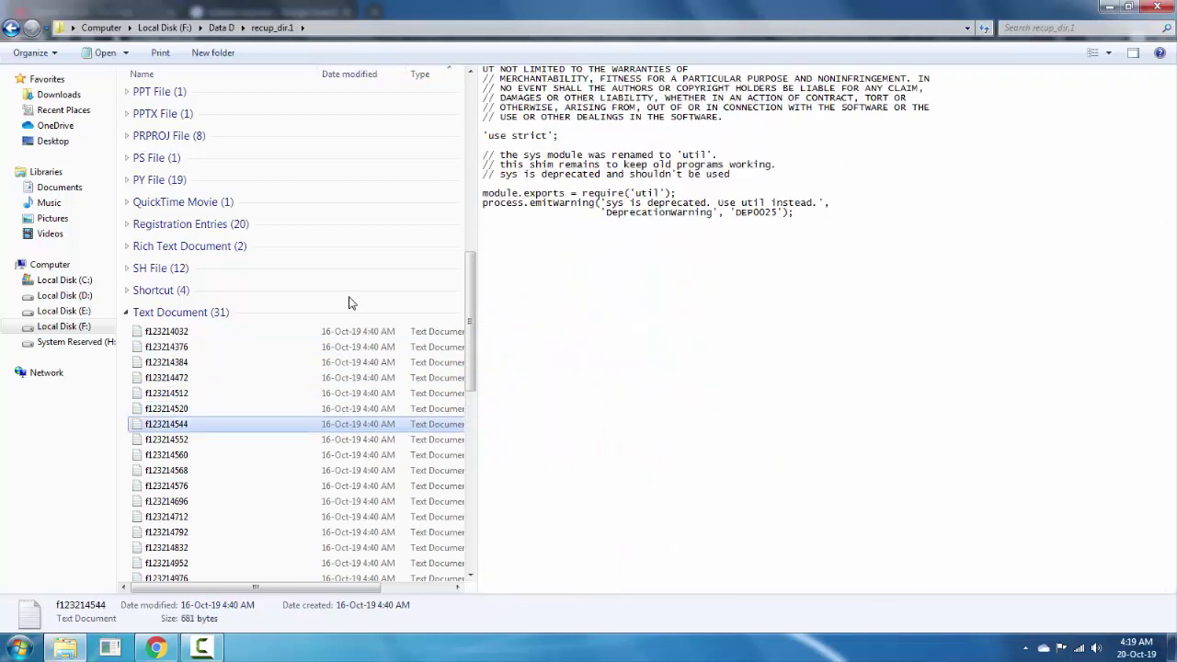
pyautogui.press('Down')
pyautogui.press('Down')
pyautogui.press('Down')
pyautogui.press('Down')
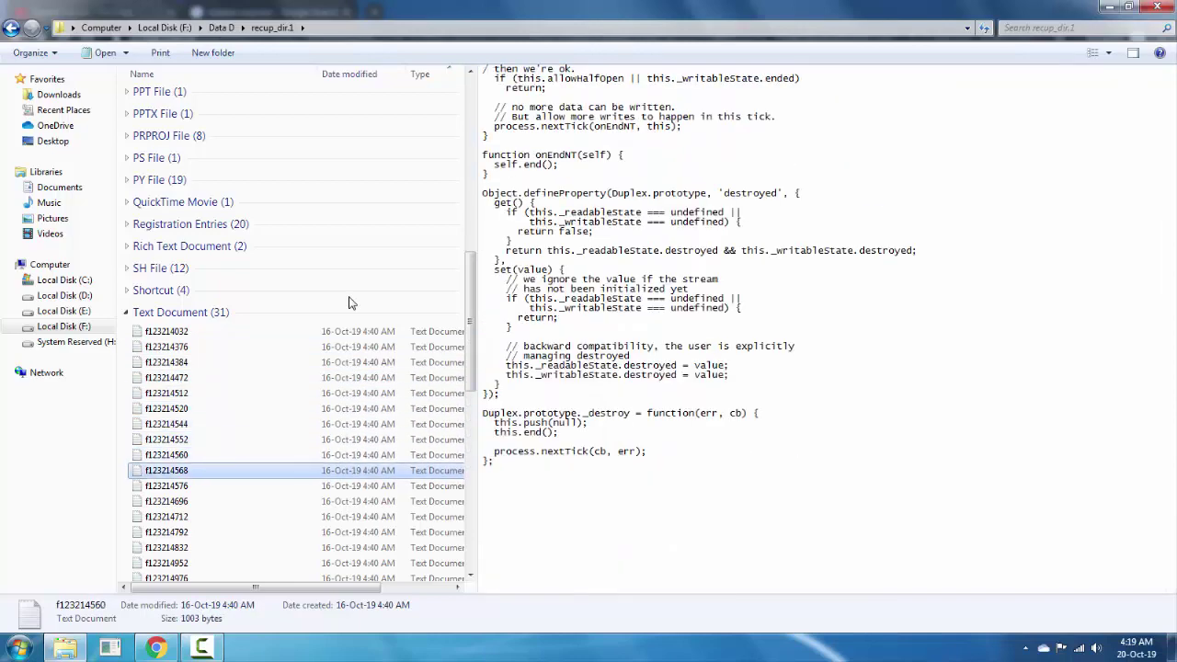
# Step: Delete the text document f123214560 from recup_dir.1, moving it to the Recycle Bin
pyautogui.press('Up')
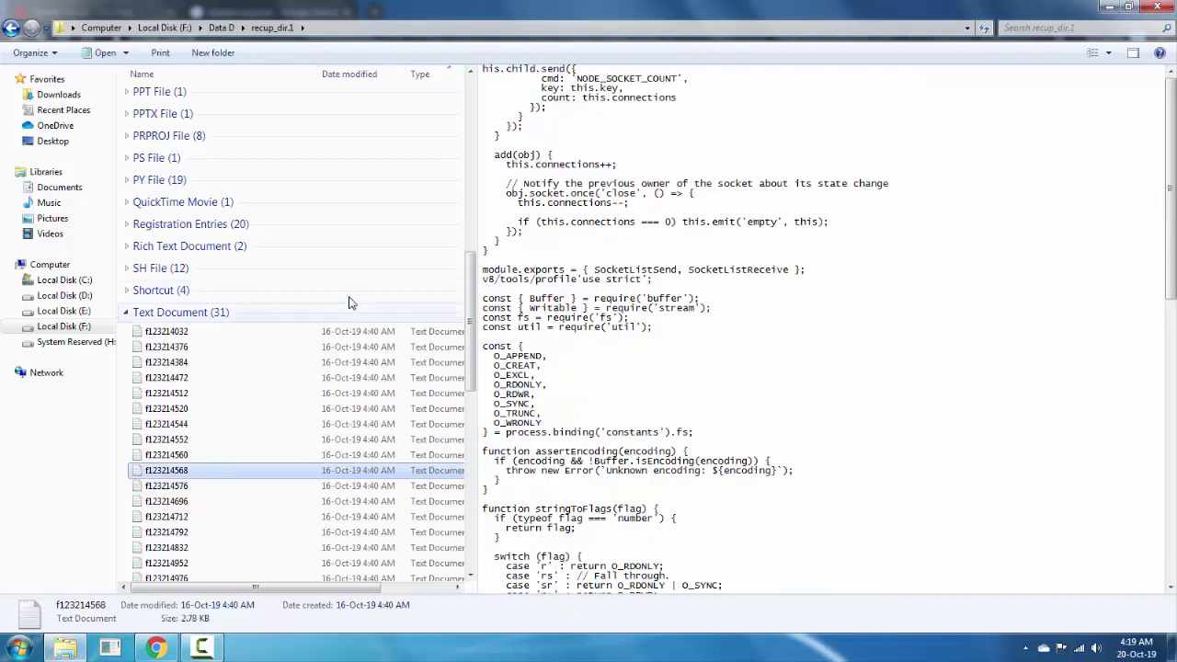
pyautogui.press('Up')
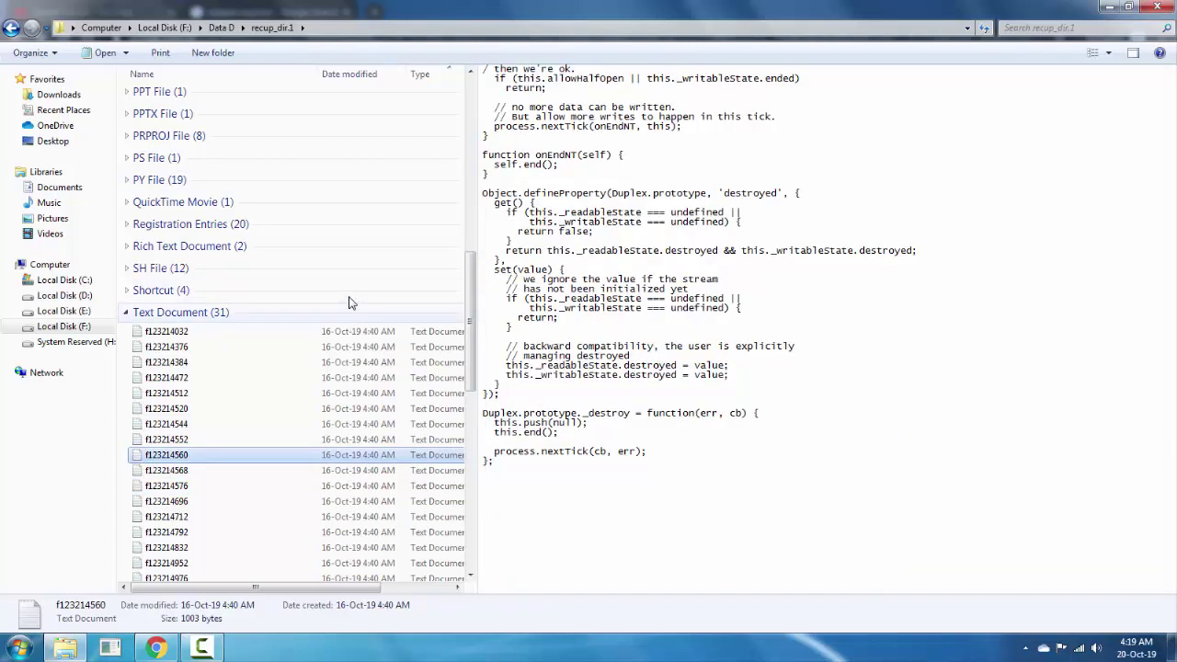
pyautogui.press('Delete')
pyautogui.press('Return')
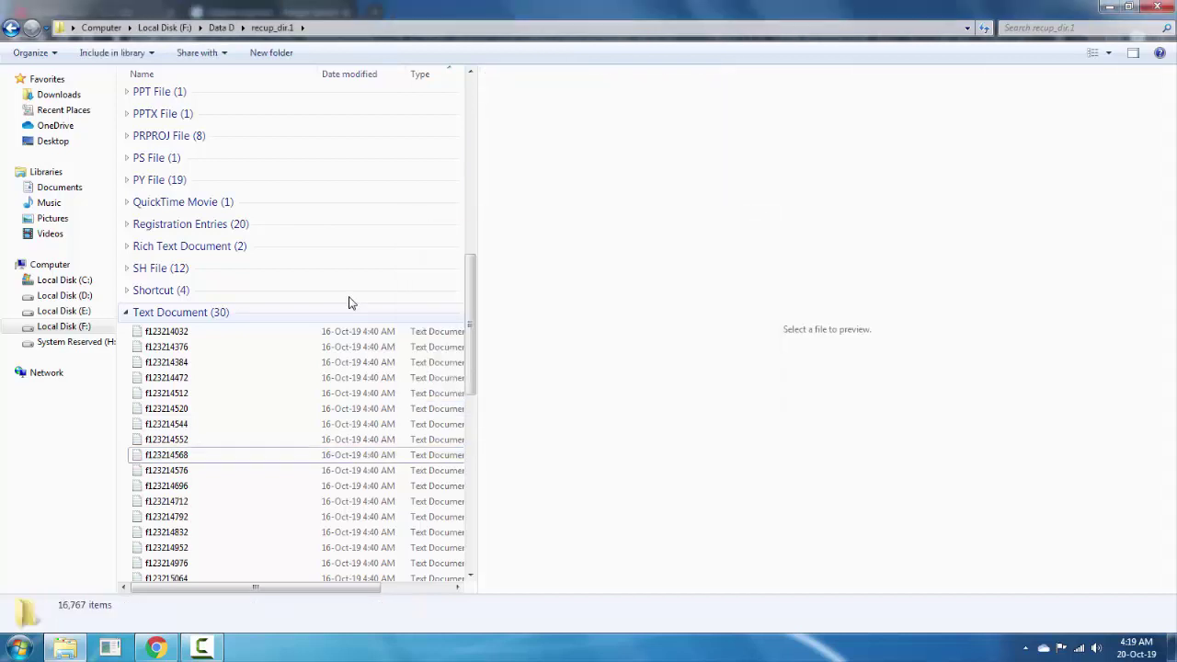
# Step: Open the text document f123214552 in Notepad, close it, and move the file to the Recycle Bin
pyautogui.press('Up')
pyautogui.press('Return')
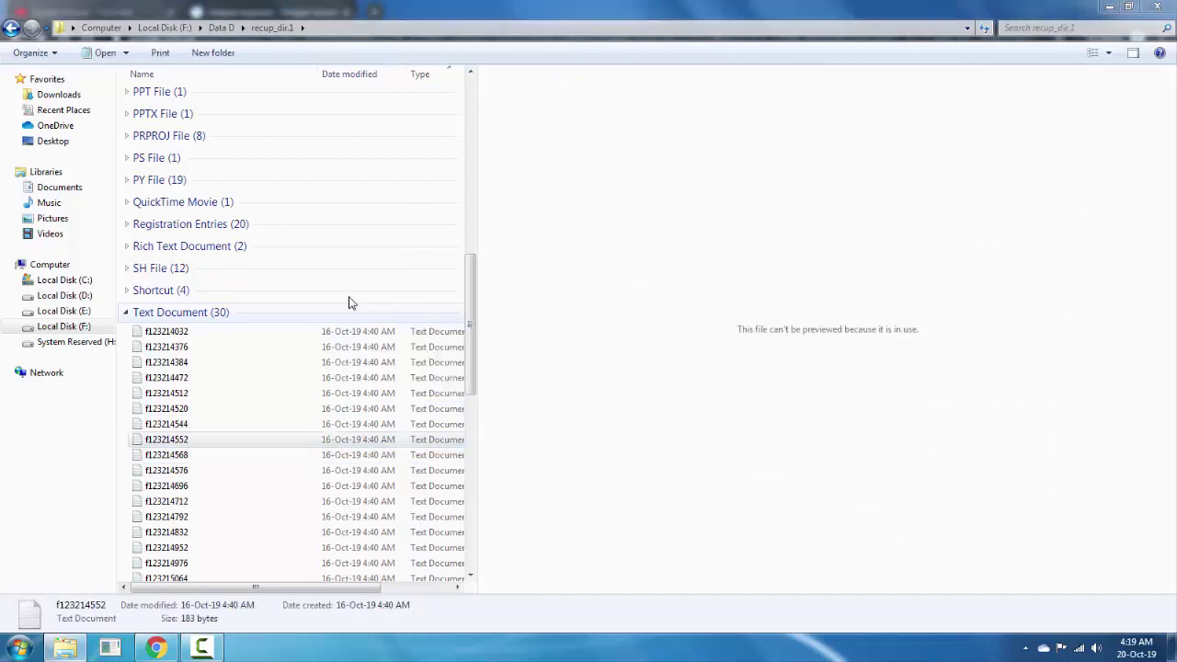
pyautogui.press('Delete')
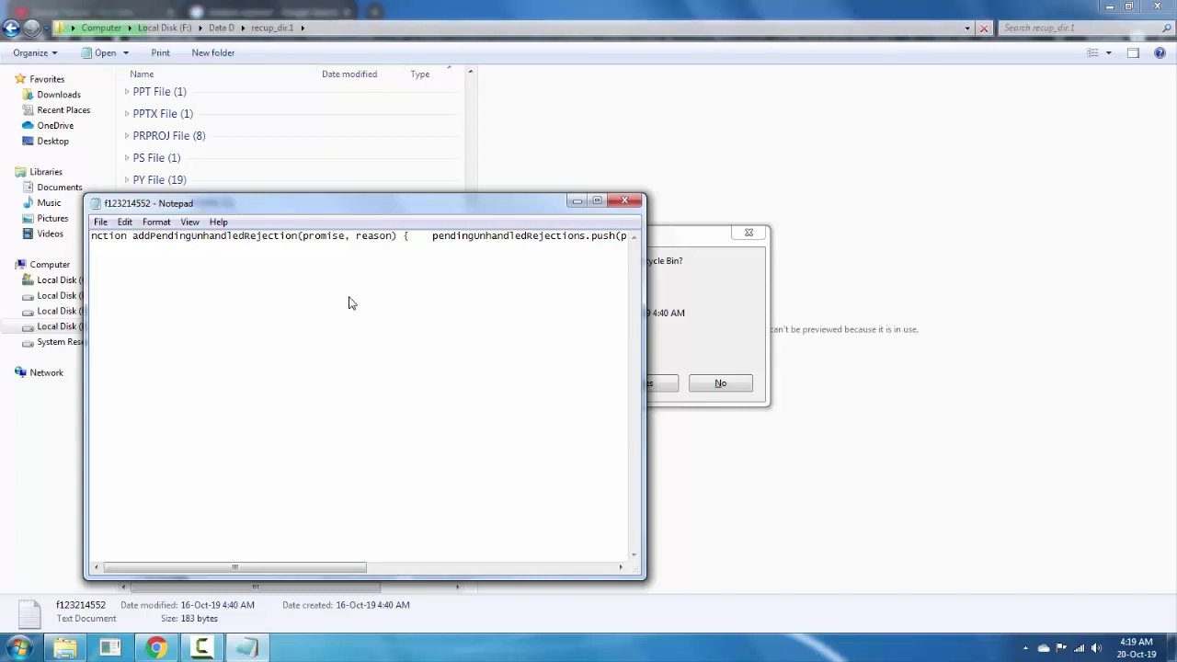
pyautogui.hotkey('alt', 'space')
pyautogui.press('c')
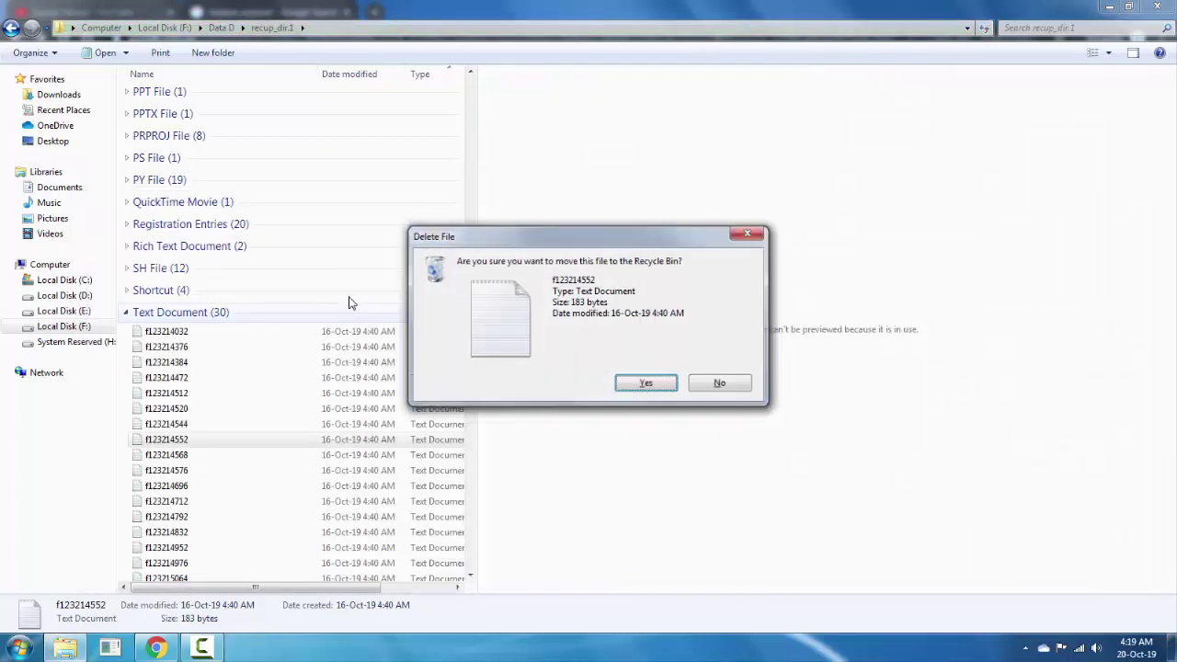
pyautogui.press('Return')
# Step: Collapse the Text Document group and refresh the recup_dir.1 folder
pyautogui.press('Left')
pyautogui.press('Left')
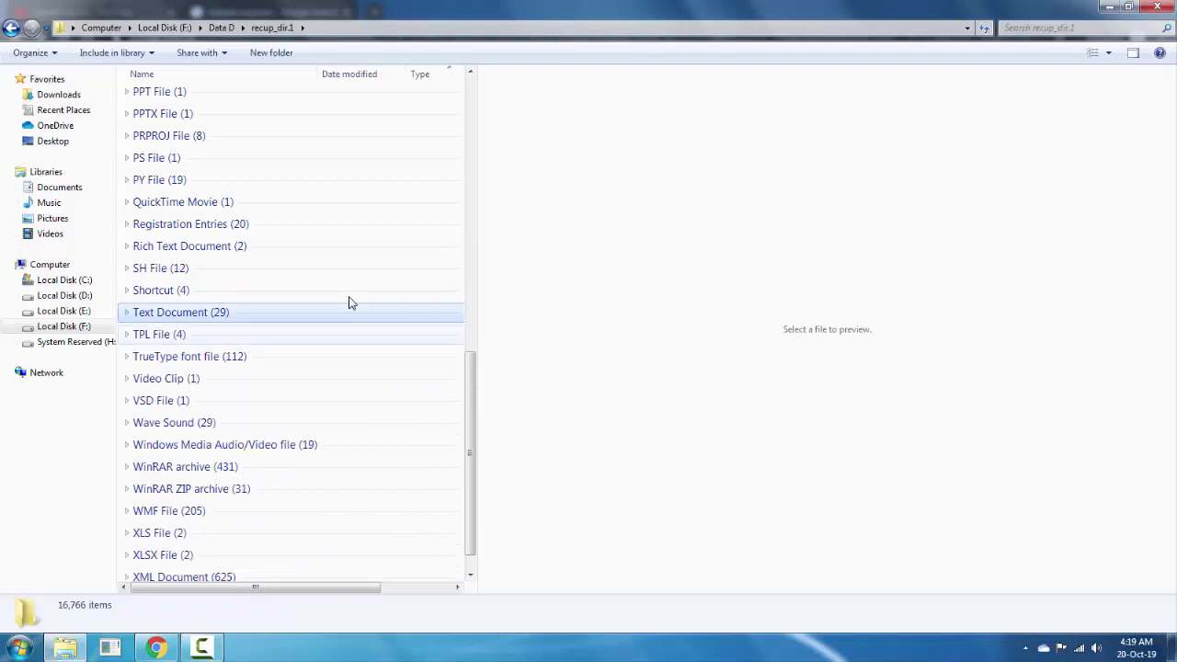
pyautogui.press('F5')
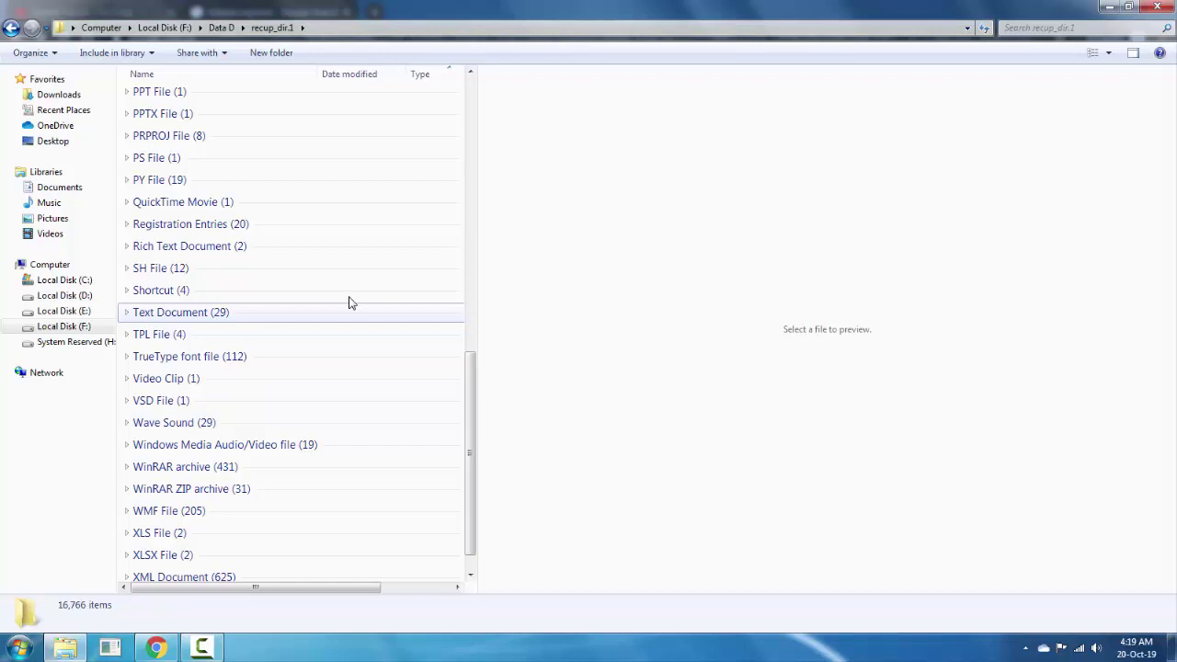
# Step: Expand the Text Document group, preview f123214376, and collapse the group again
pyautogui.press('Right')
pyautogui.press('Down')
pyautogui.press('Down')
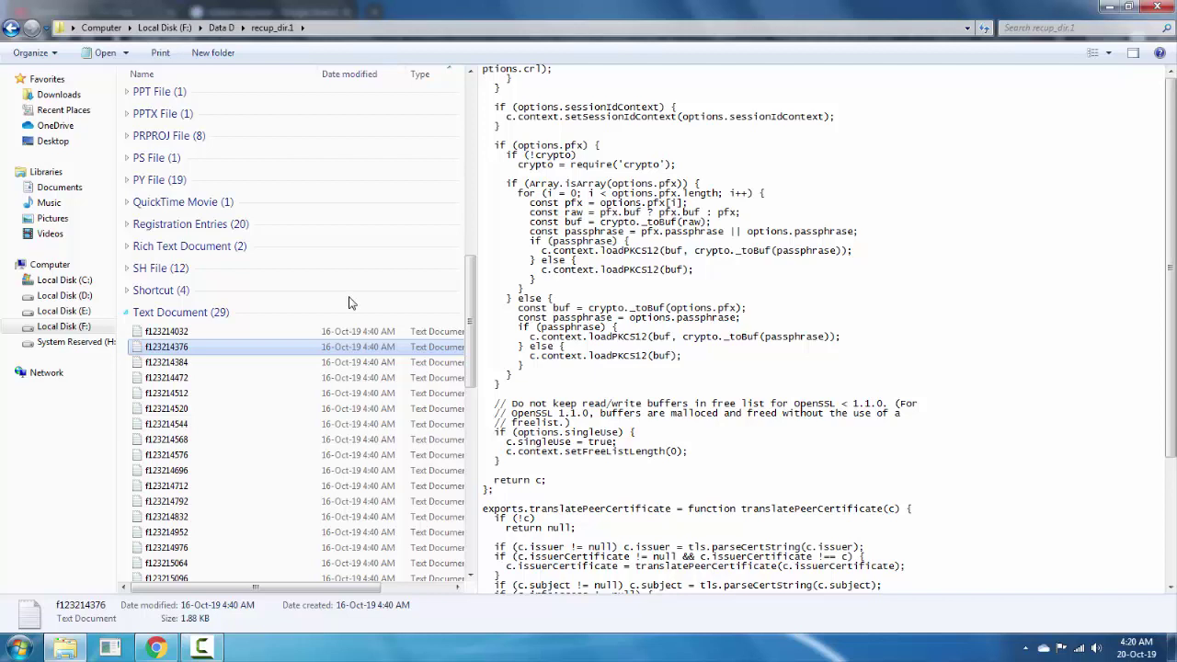
pyautogui.press('Left')
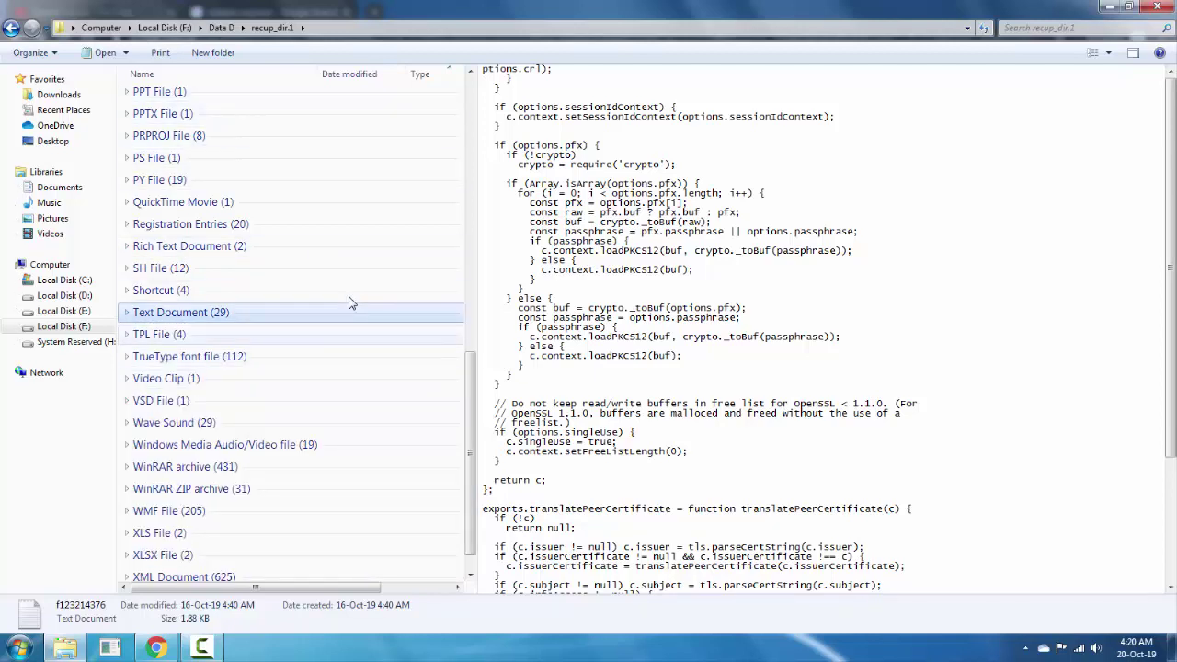
# Step: Expand the JPEG image group in recup_dir.1 and preview its first image, f2917464
pyautogui.scroll(-1, 349, 304)
pyautogui.scroll(5, 350, 304)
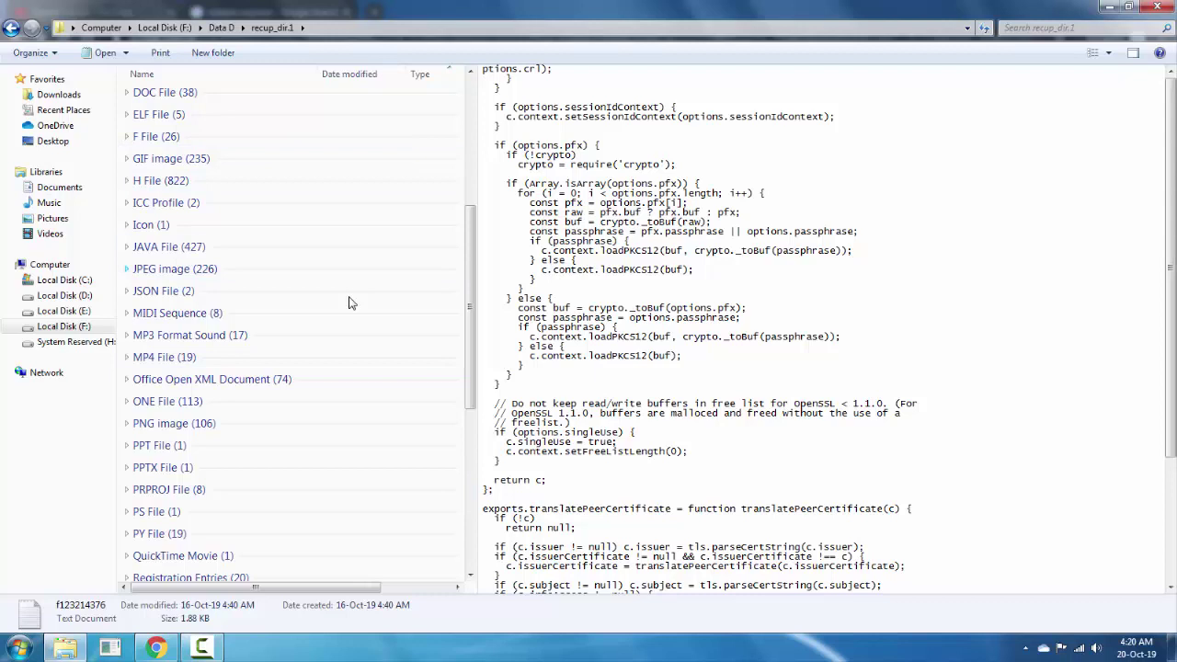
pyautogui.press('Right')
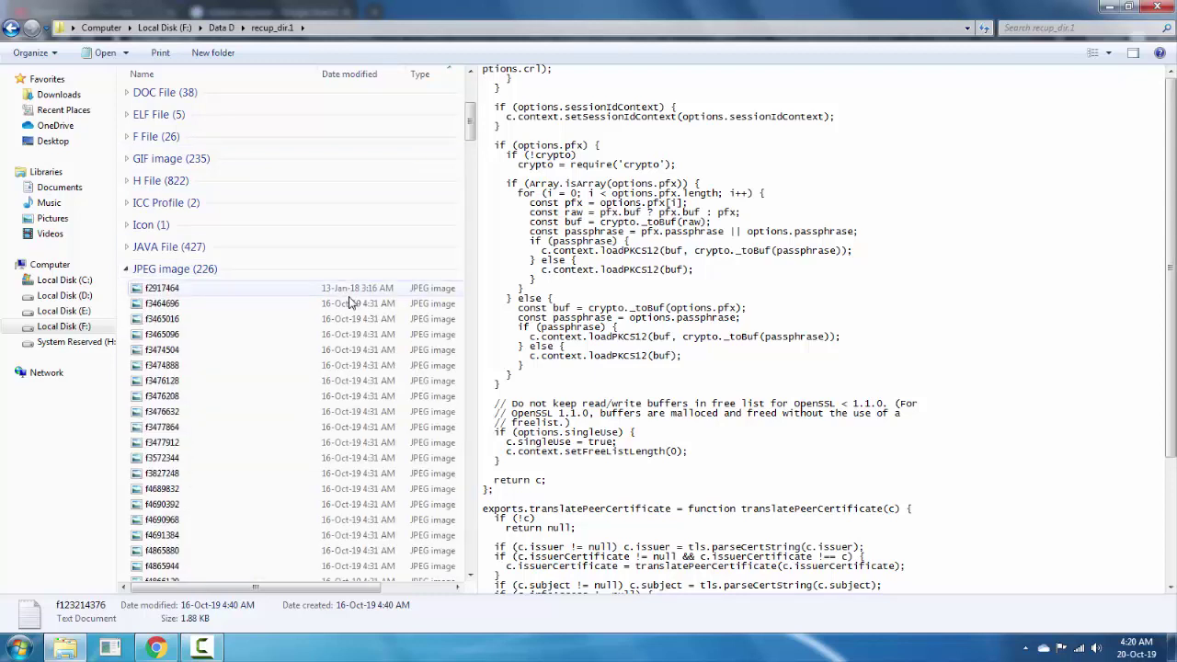
pyautogui.press('Down')
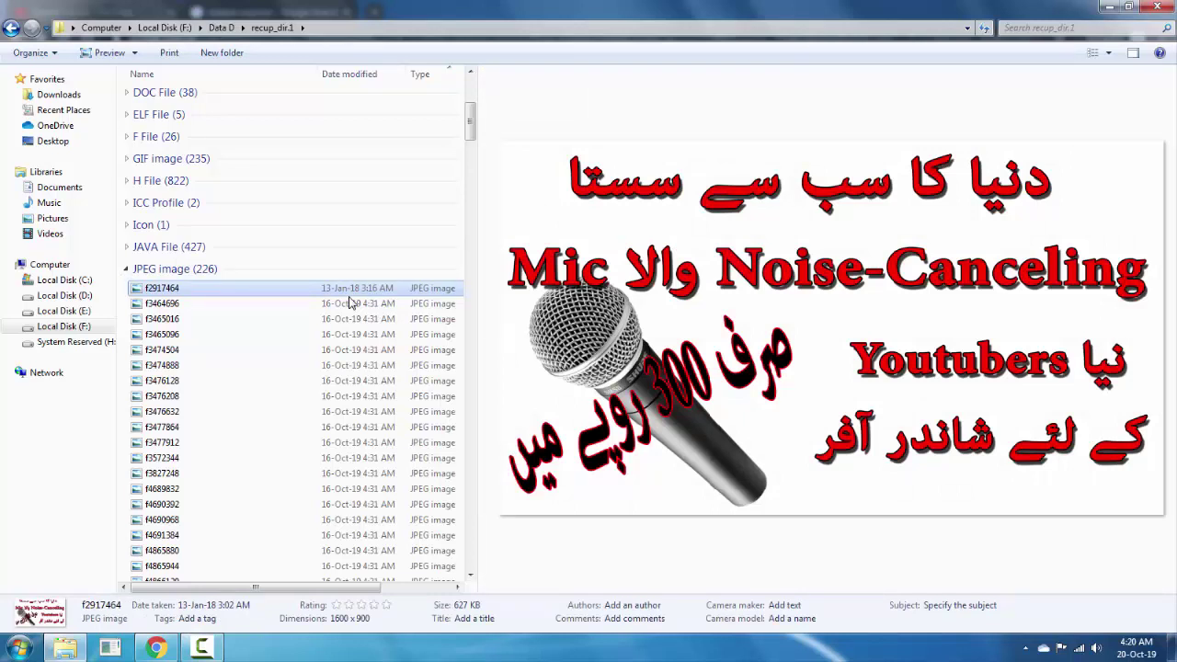
# Step: Move the JPEG images f3464696 and f3465016 to the Recycle Bin and collapse the JPEG image group
pyautogui.press('Down')
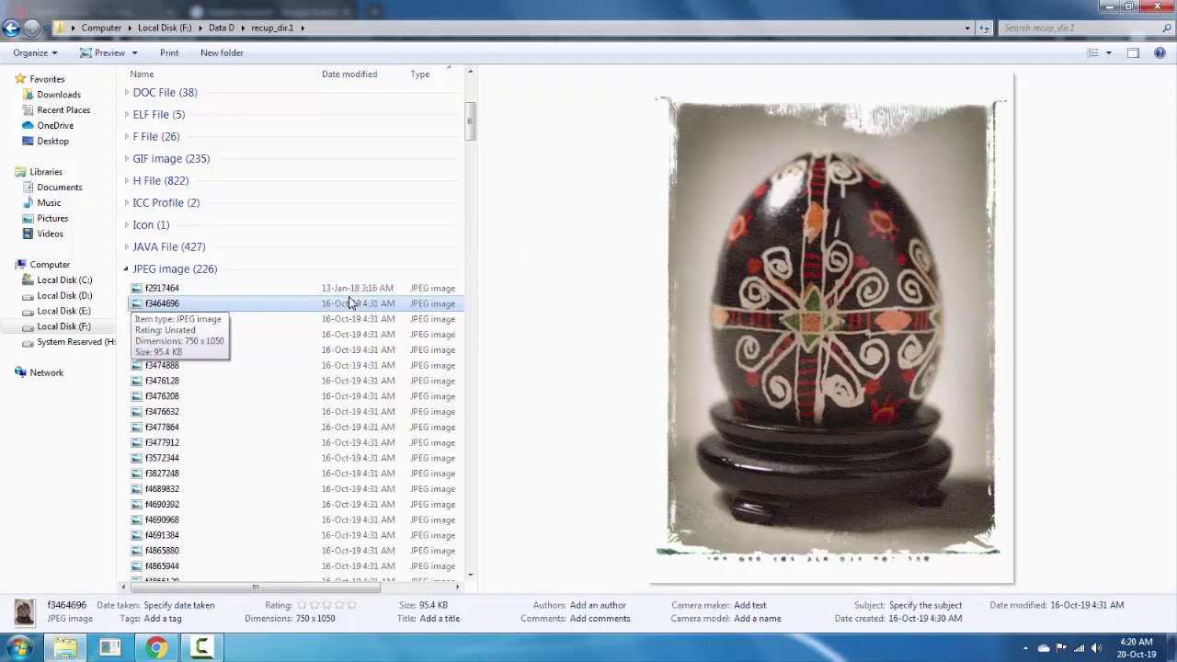
pyautogui.press('Delete')
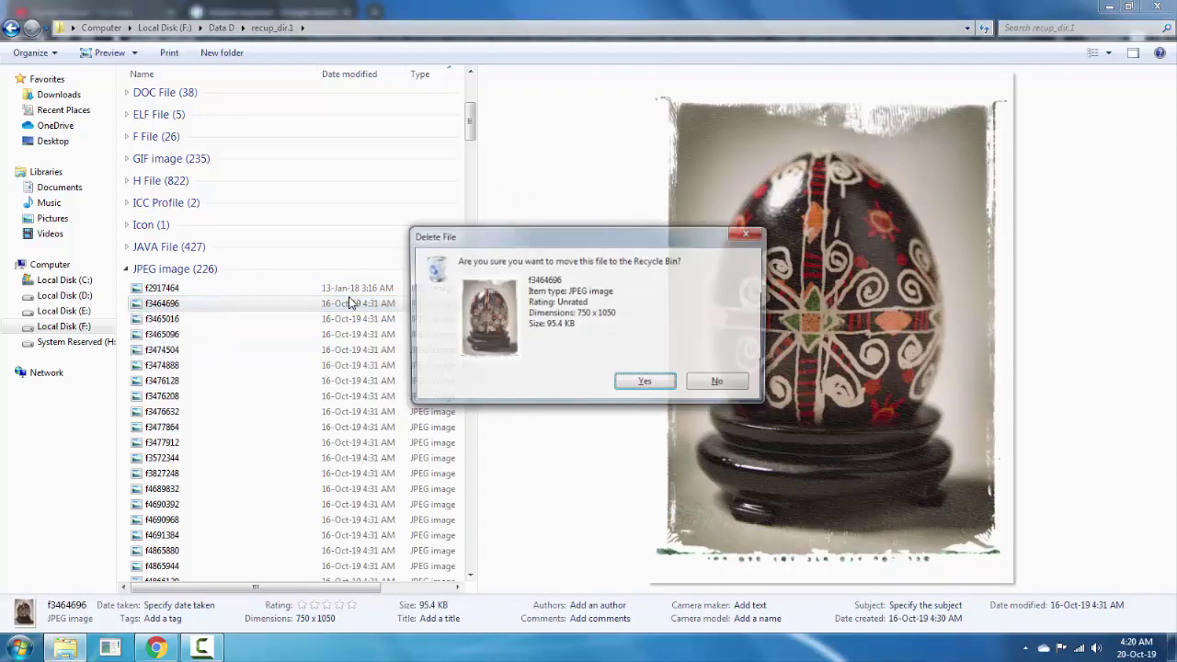
pyautogui.press('Return')
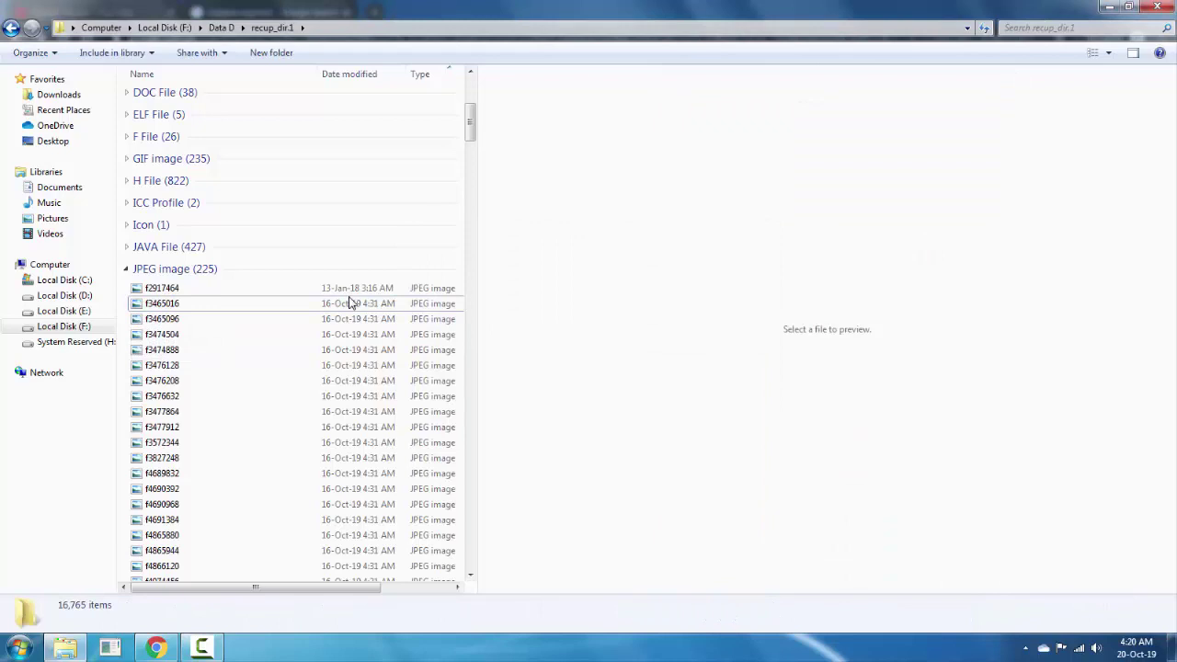
pyautogui.press('Down')
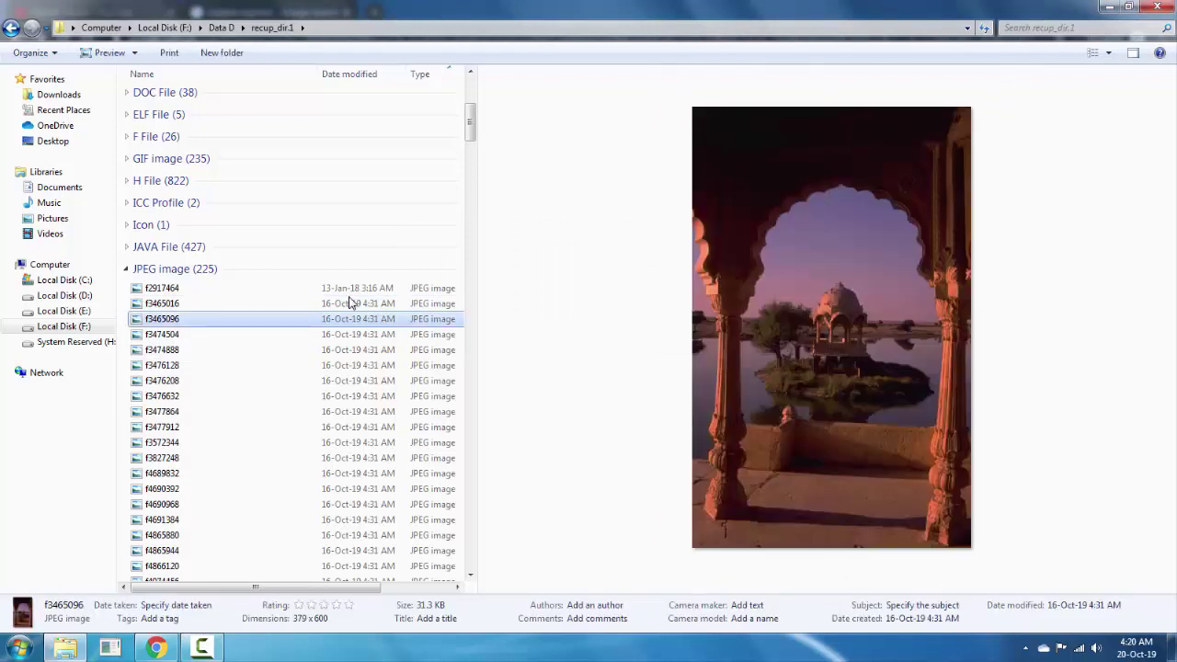
pyautogui.press('Up')
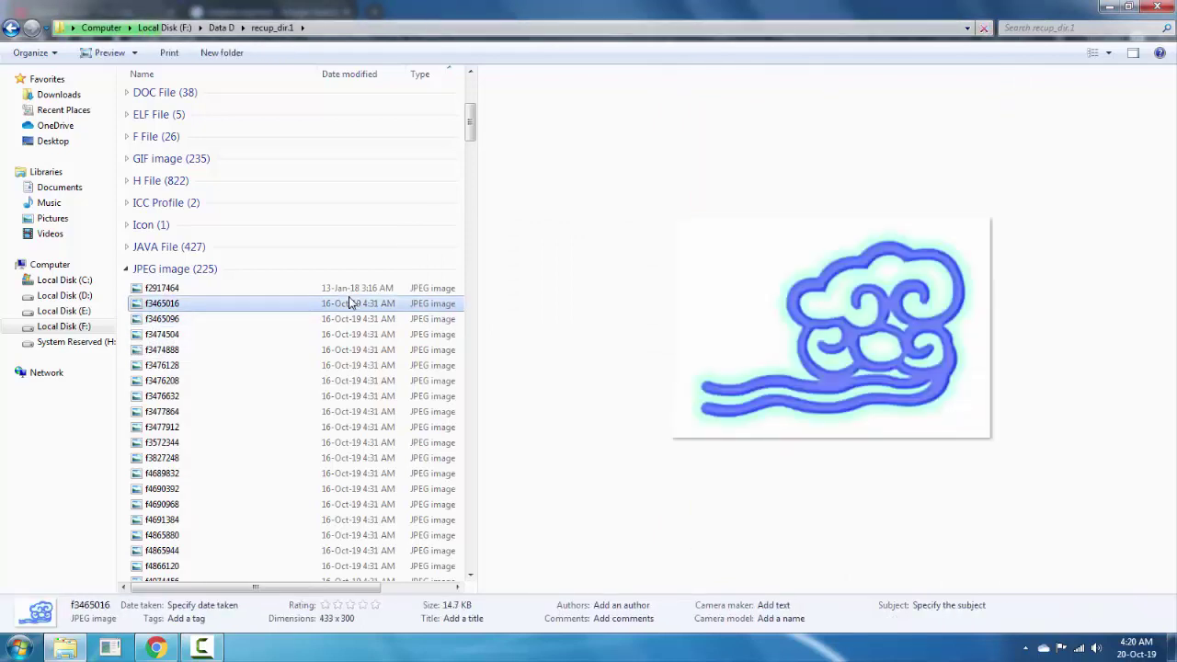
pyautogui.press('Delete')
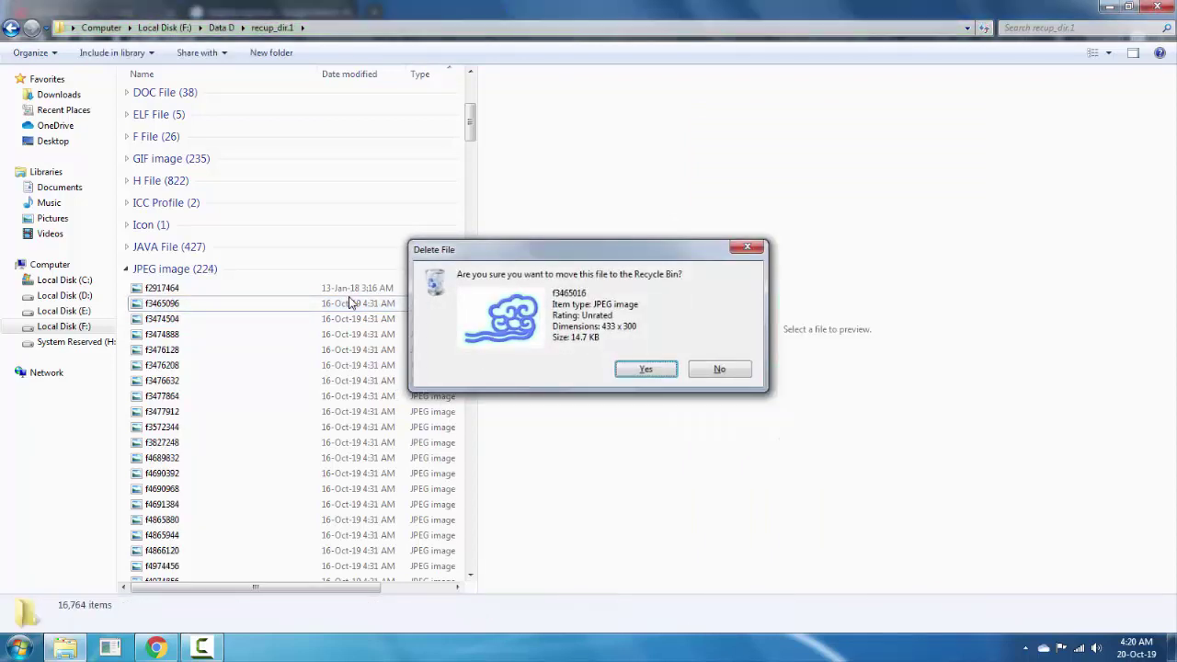
pyautogui.press('Return')
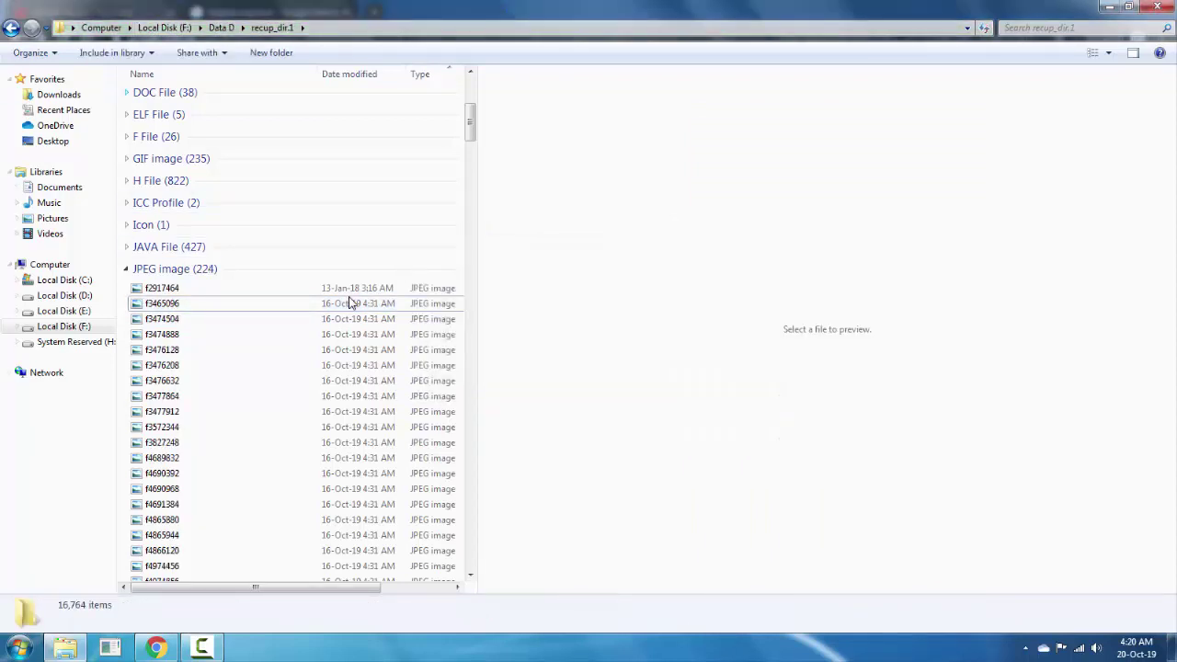
pyautogui.scroll(4, 350, 303)
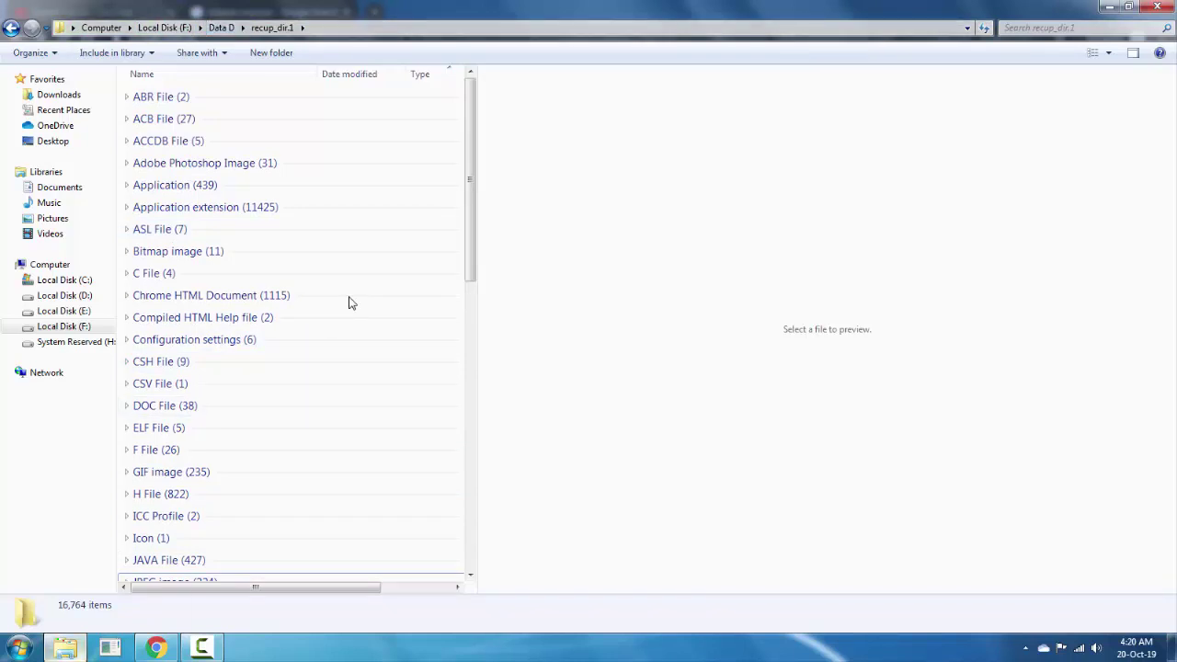
# Step: Open the Recycle Bin from the desktop, hide its preview pane, and look through the deleted files
pyautogui.hotkey('alt', 'Tab')
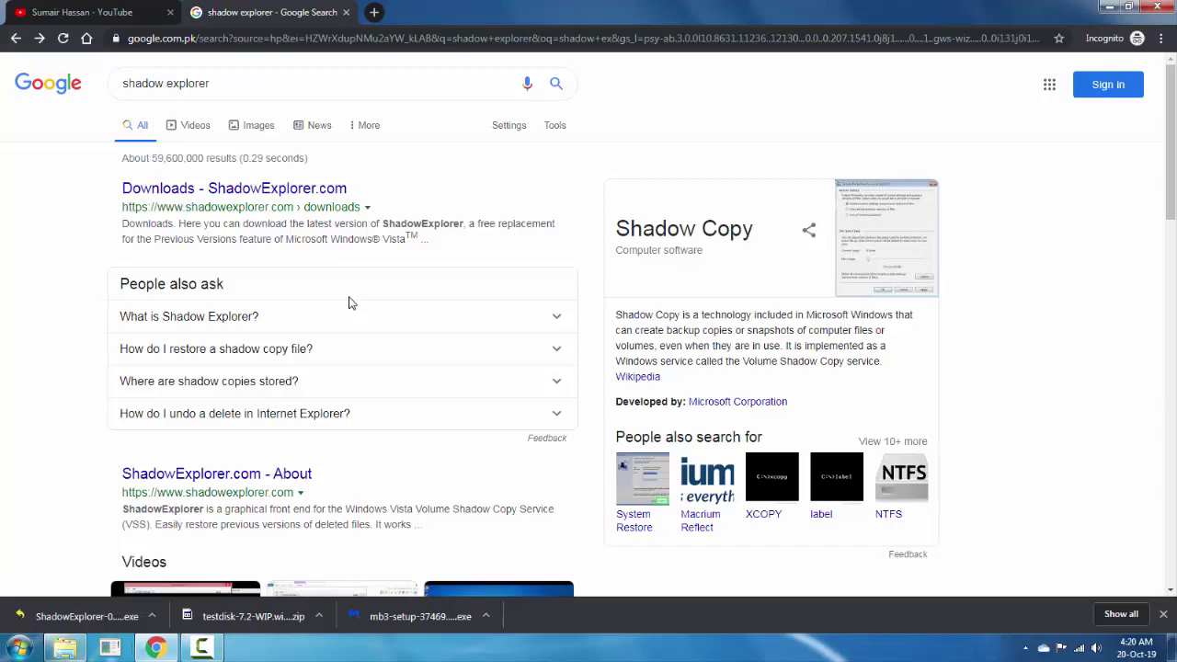
pyautogui.press('super+d')
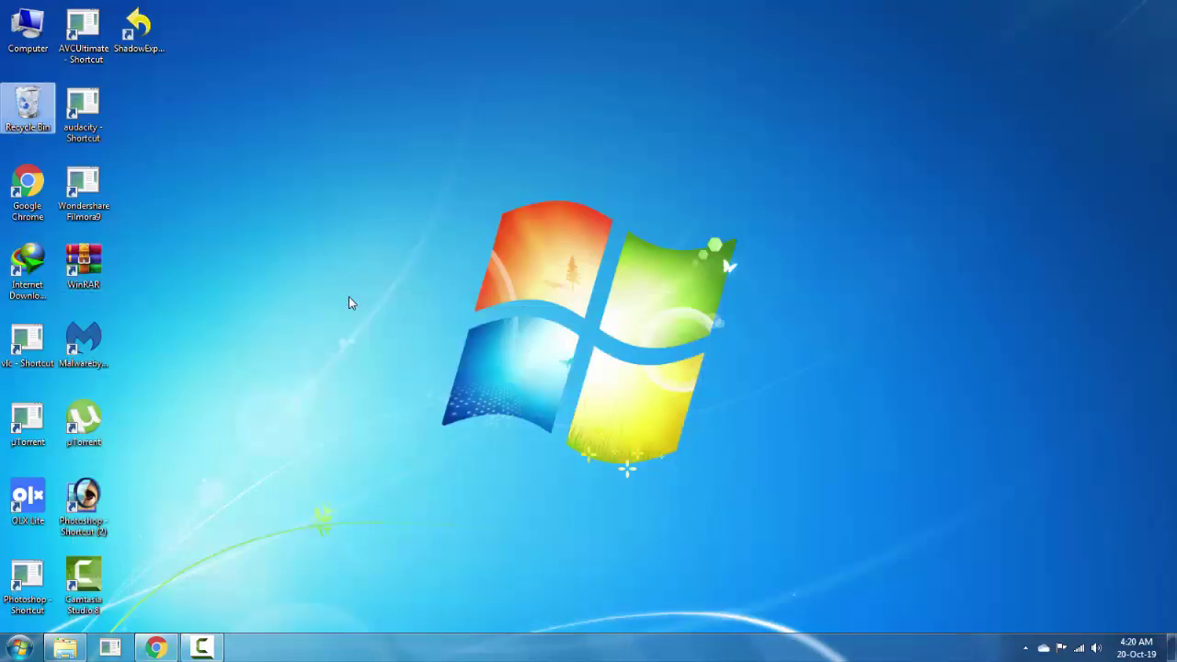
pyautogui.press('Return')
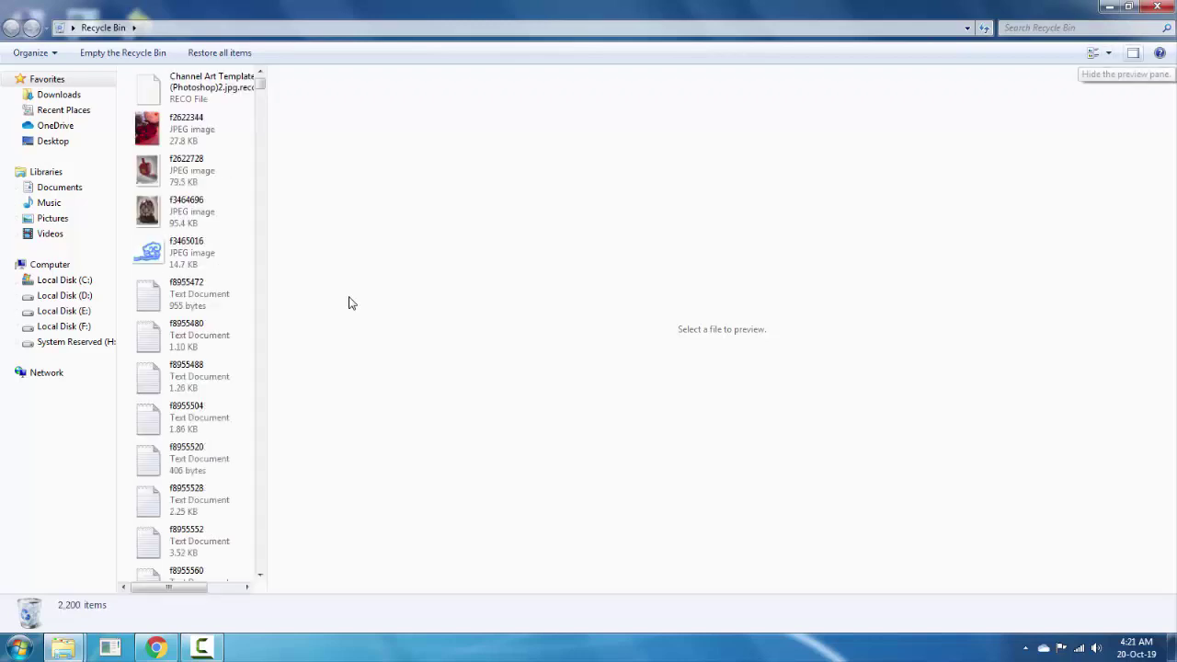
pyautogui.hotkey('alt', 'p')
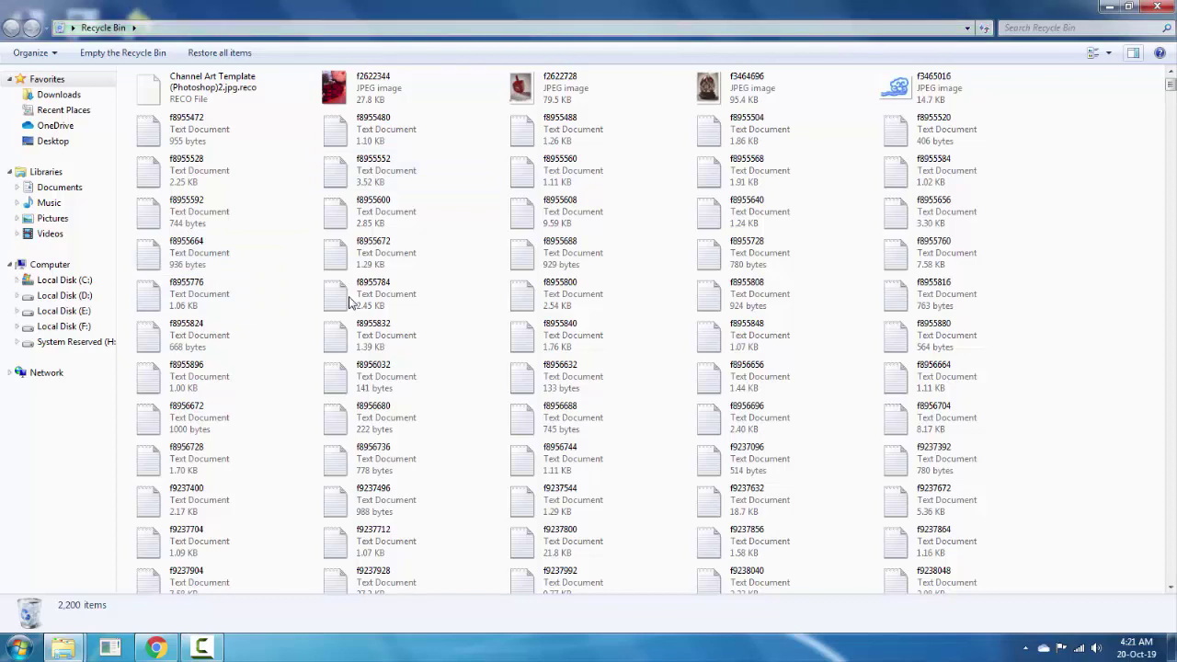
pyautogui.press('space')
pyautogui.press('pagedown')
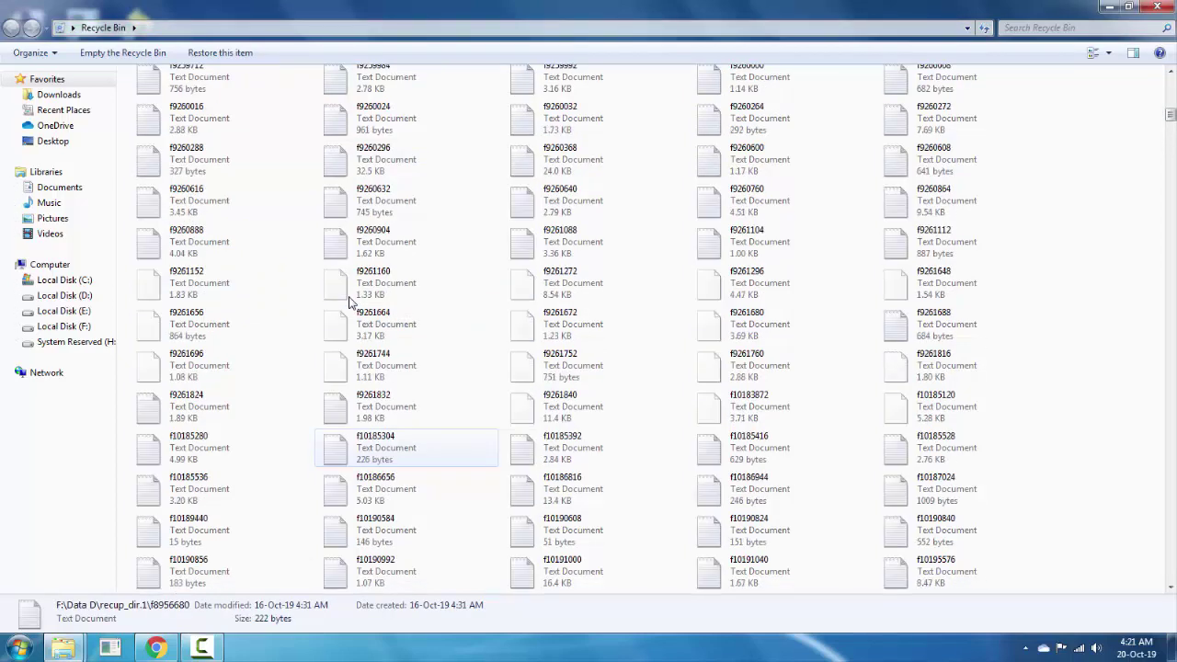
# Step: Browse further through the deleted text documents in the Recycle Bin, clear the file selection, and close the window
pyautogui.press('pagedown')
pyautogui.press('pagedown')
pyautogui.press('pagedown')
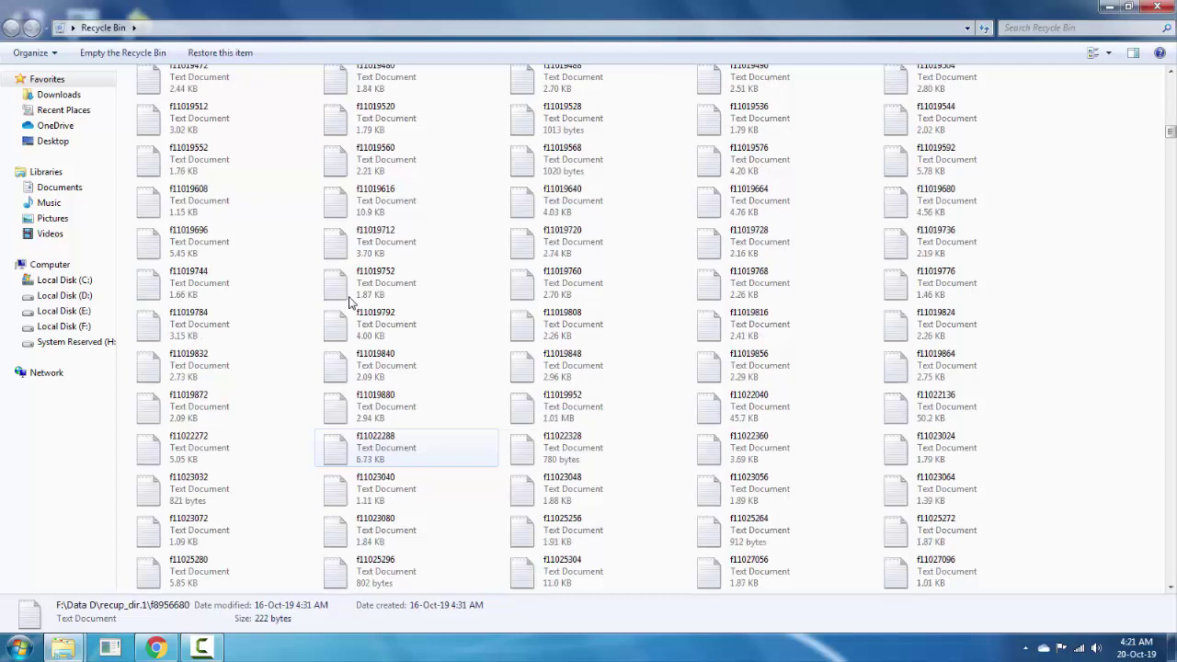
pyautogui.press('pageup')
pyautogui.press('pageup')
pyautogui.press('pageup')
pyautogui.press('pageup')
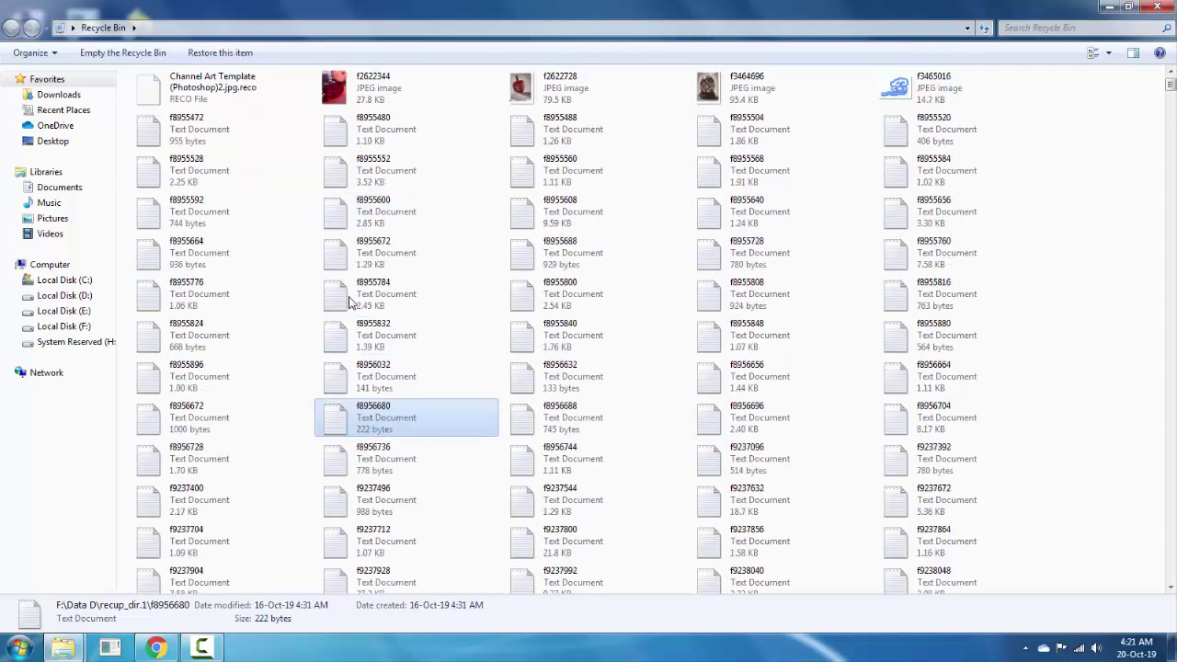
pyautogui.hotkey('ctrl', 'space')
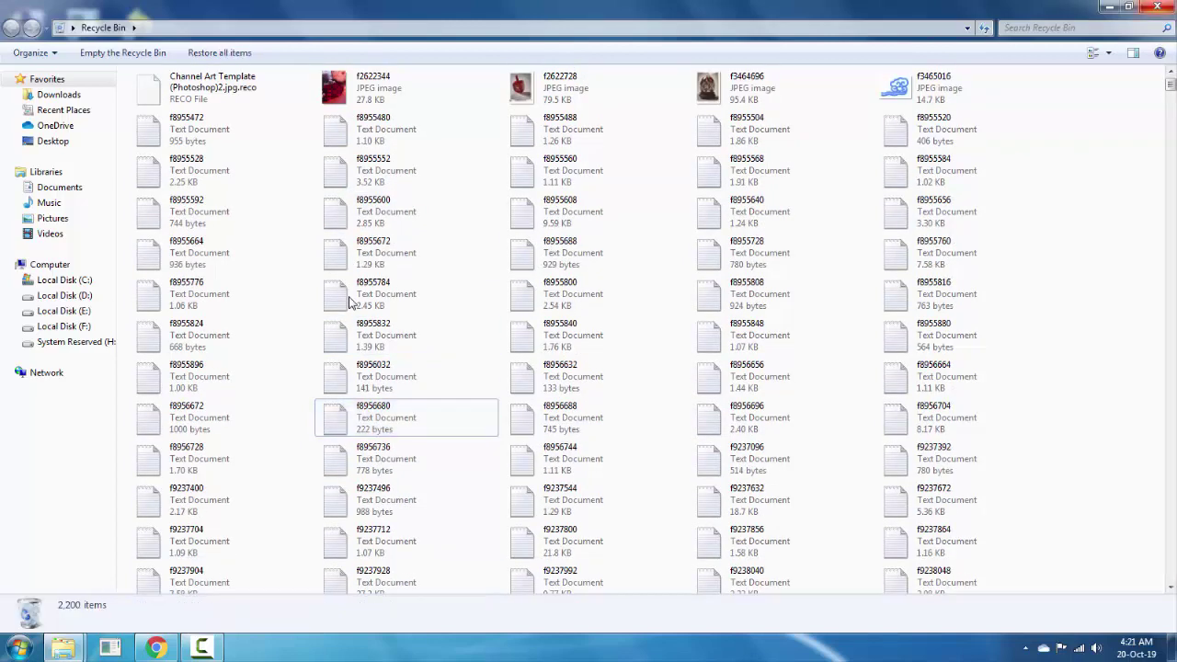
pyautogui.hotkey('alt', 'F4')
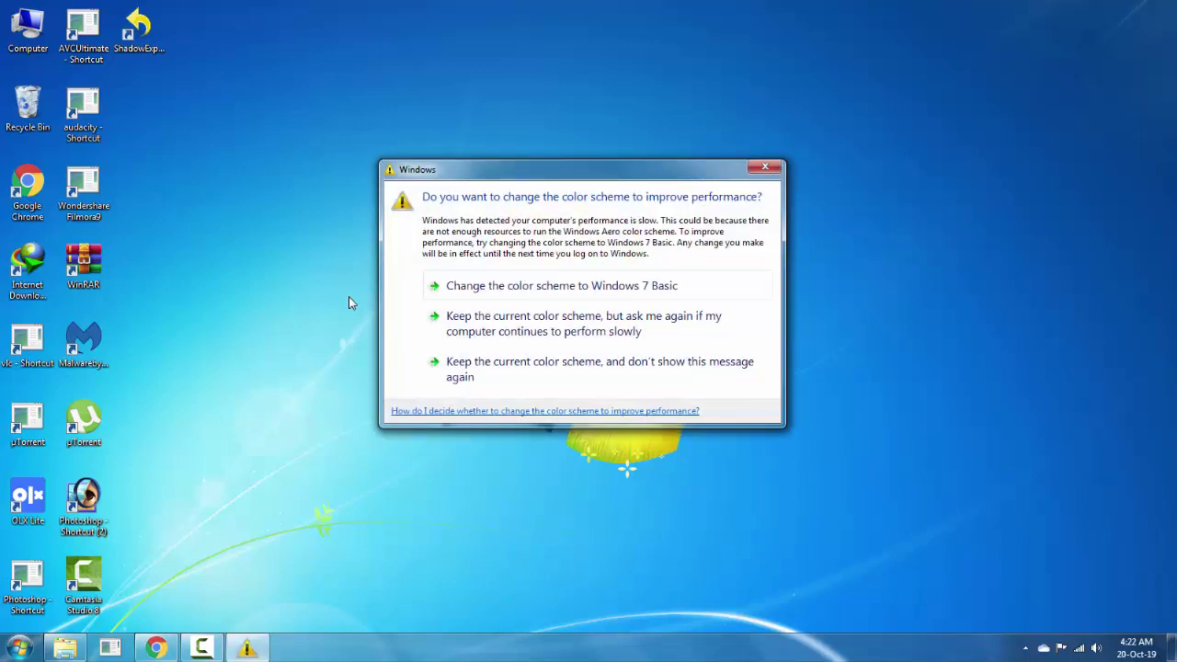
# Step: Switch to Chrome and search Google for malwarebytes using the suggested query
pyautogui.hotkey('alt', 'Tab')
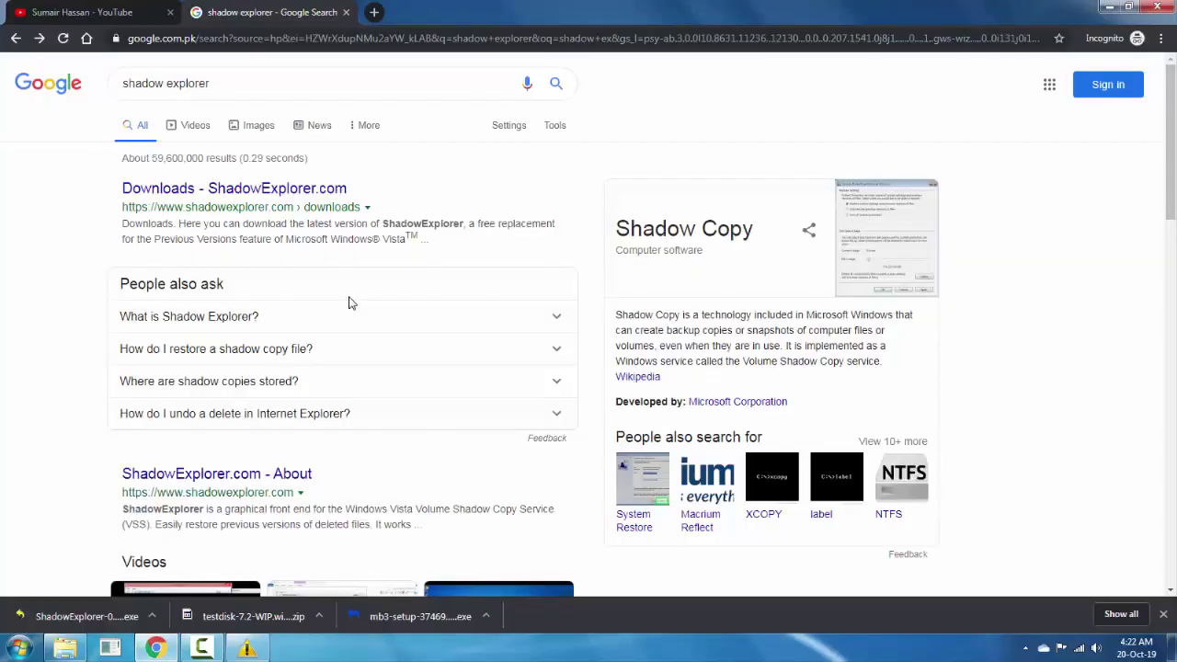
pyautogui.press('/')
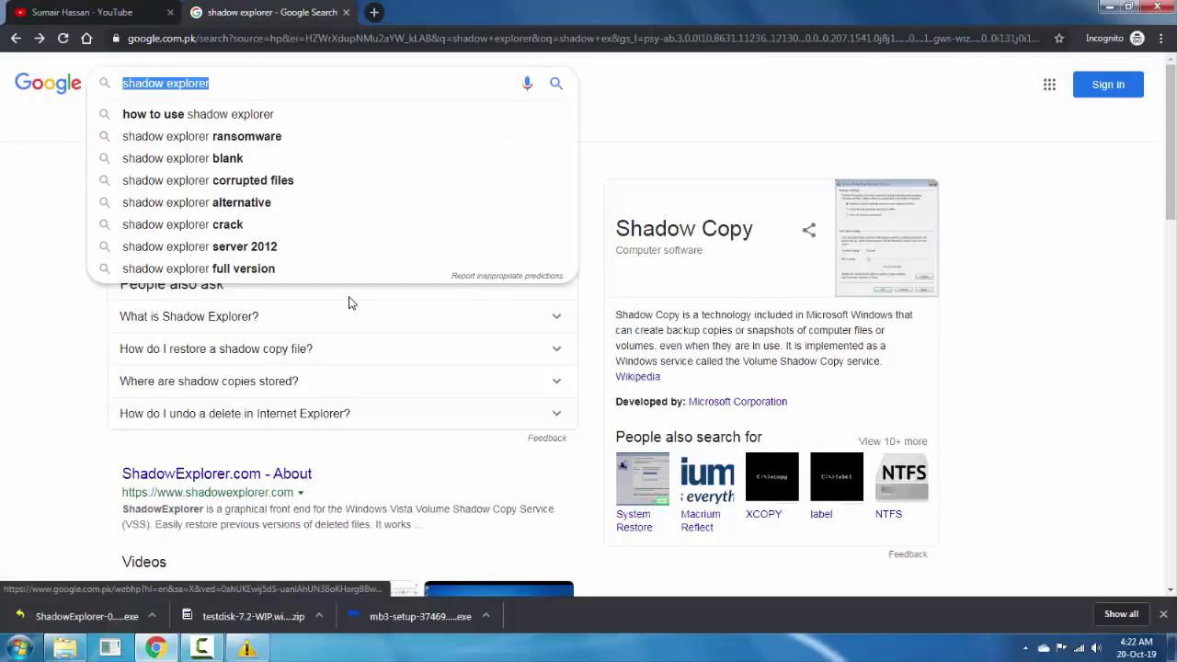
pyautogui.write('ma')
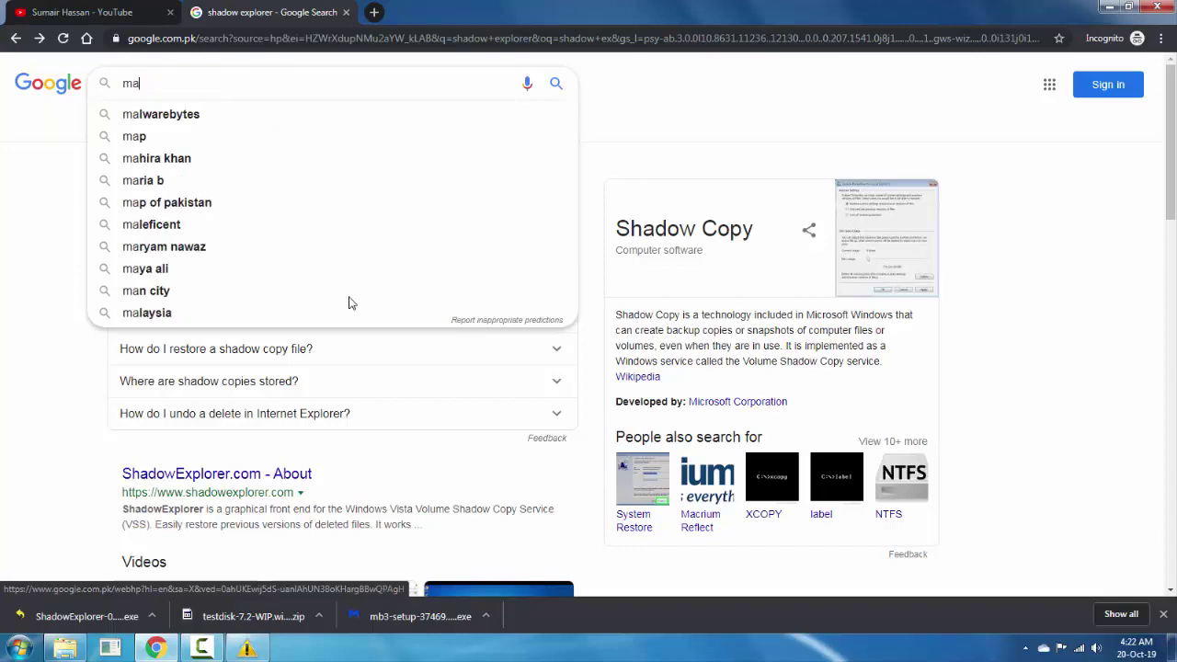
pyautogui.press('Down')
pyautogui.press('Return')
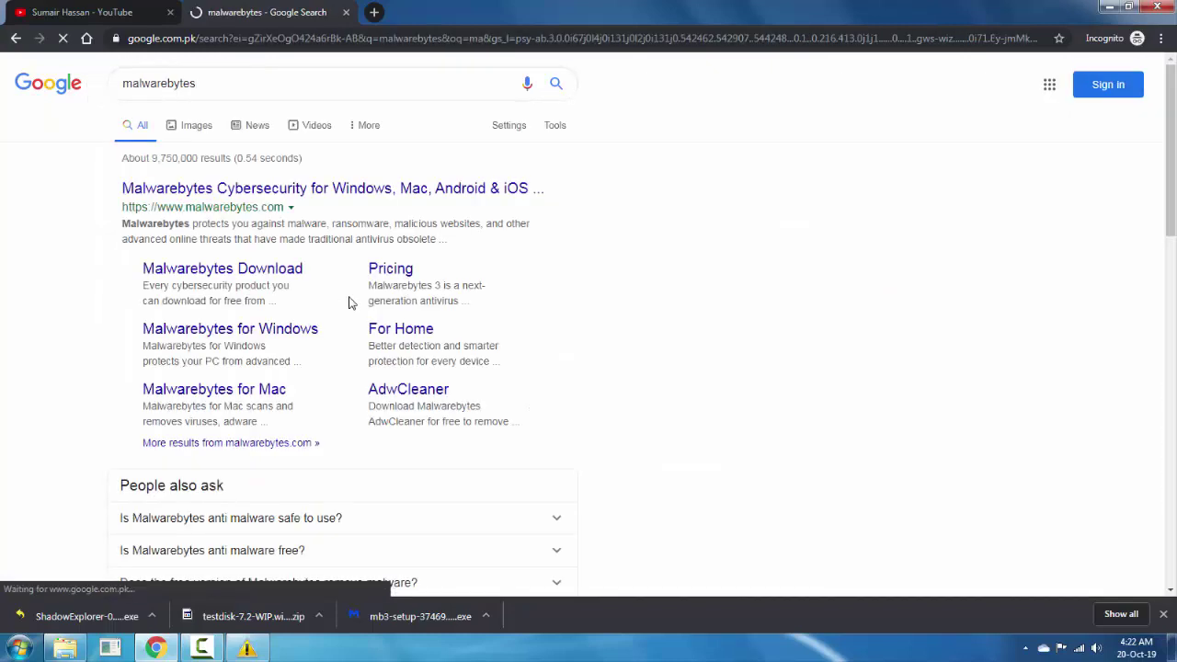
# Step: Download the Malwarebytes setup file from the official website in the search results, and switch to the open YouTube channel page
pyautogui.press('Tab')
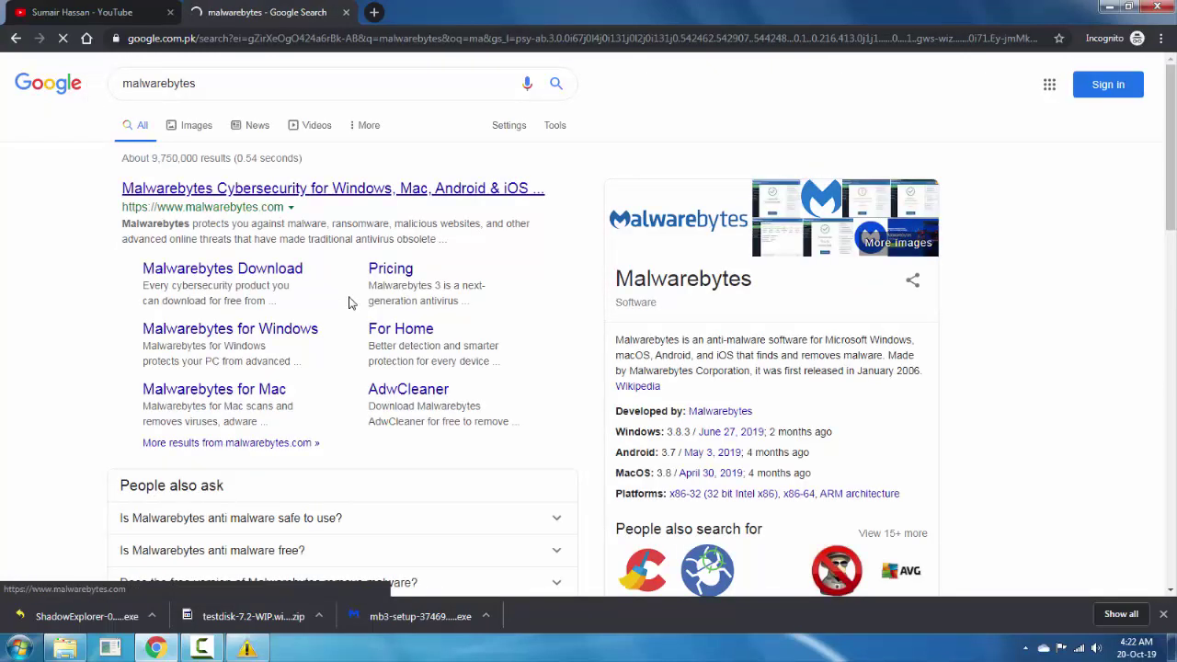
pyautogui.press('Return')
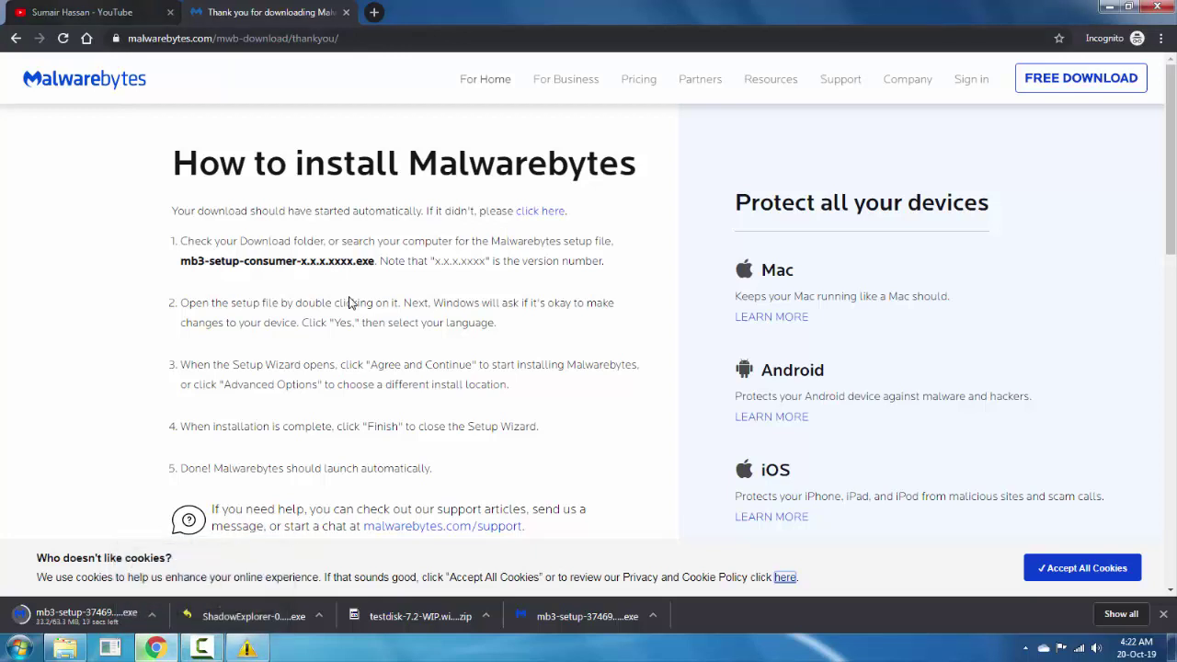
pyautogui.hotkey('ctrl', 'shift', 'Tab')
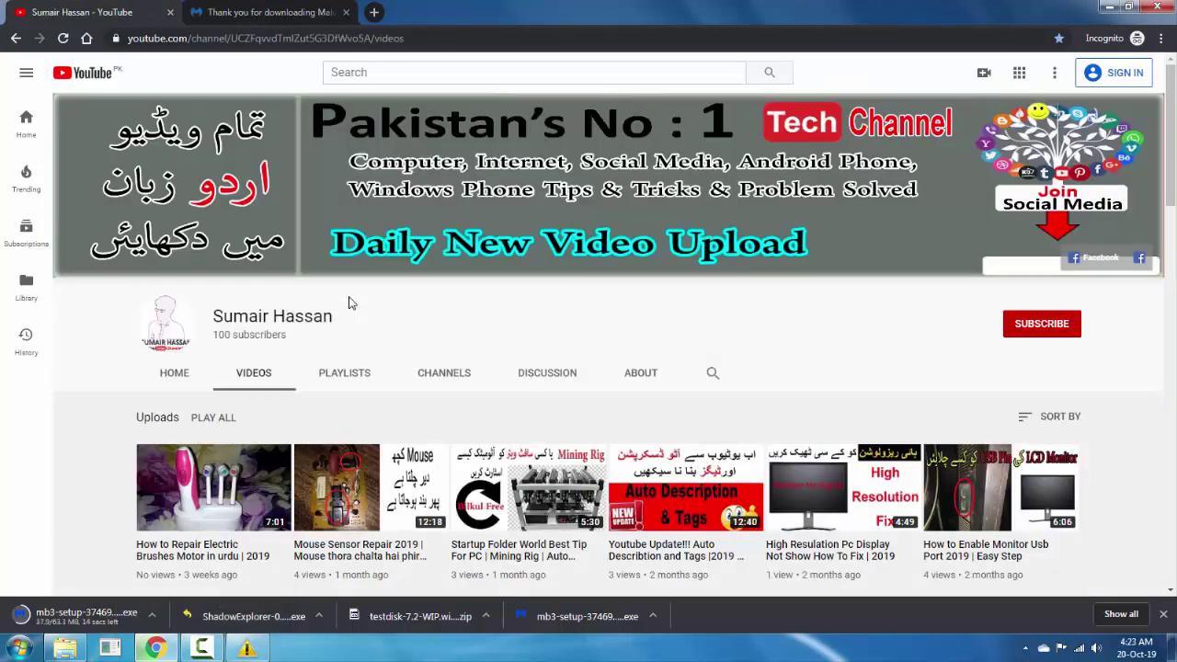